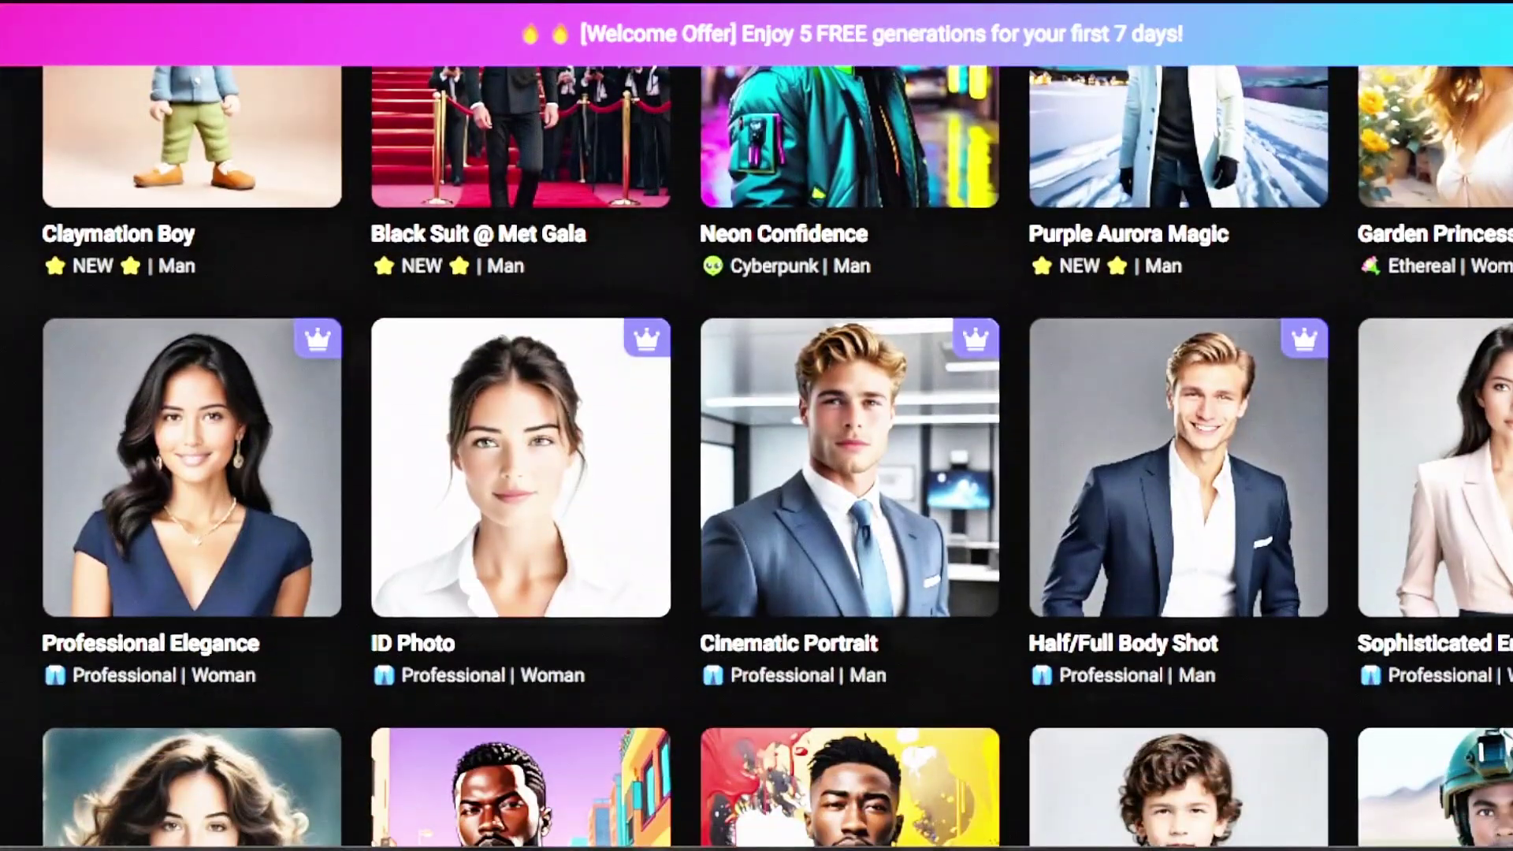
Search Google for 'hyperbooth ai' and open the HyperBooth website from the results
scroll(756, 457, down, 15)
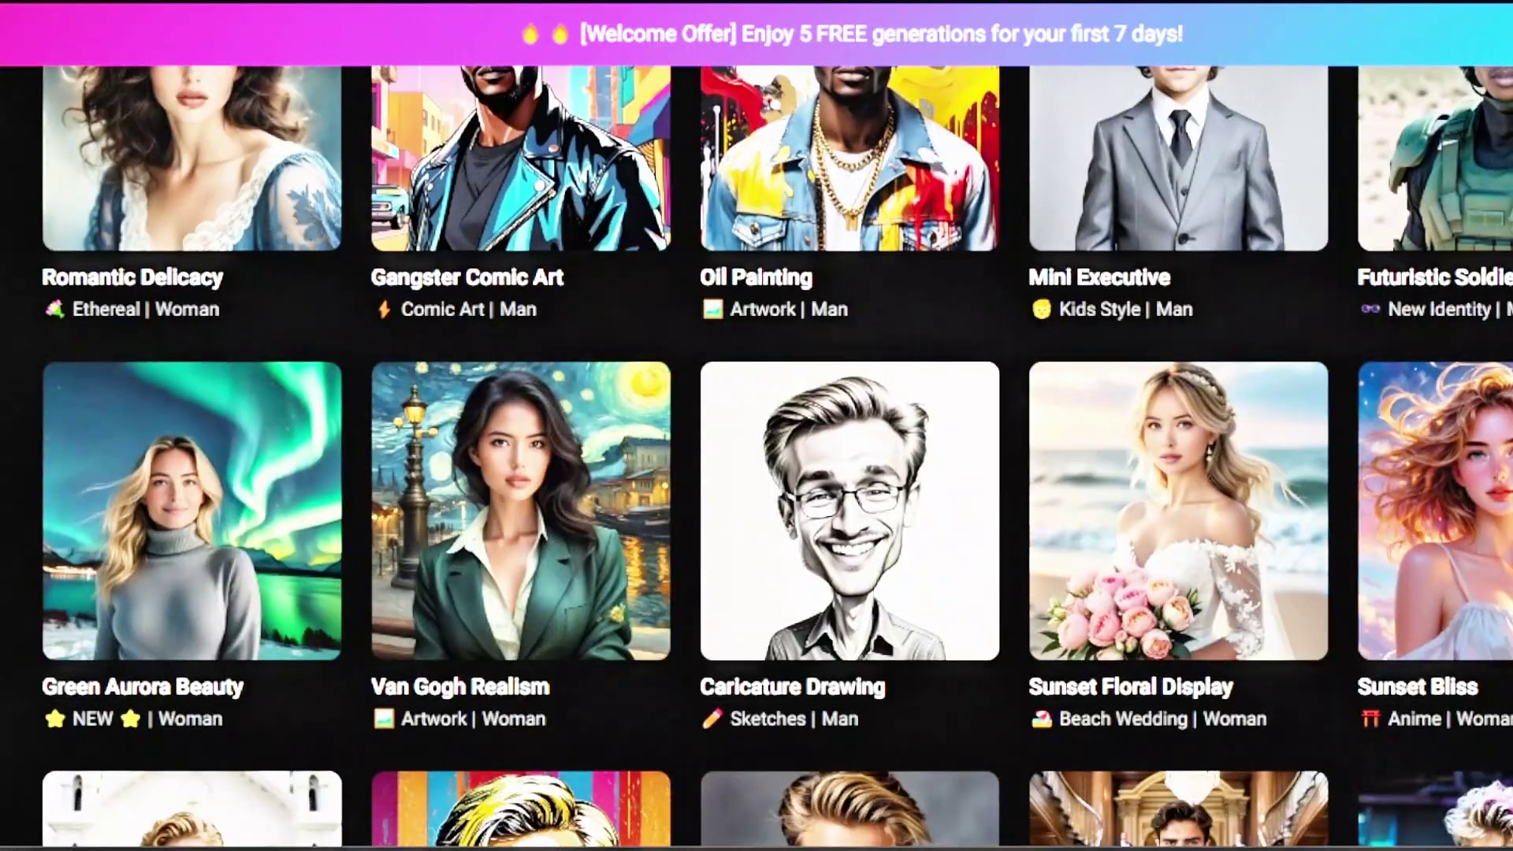
scroll(757, 457, down, 10)
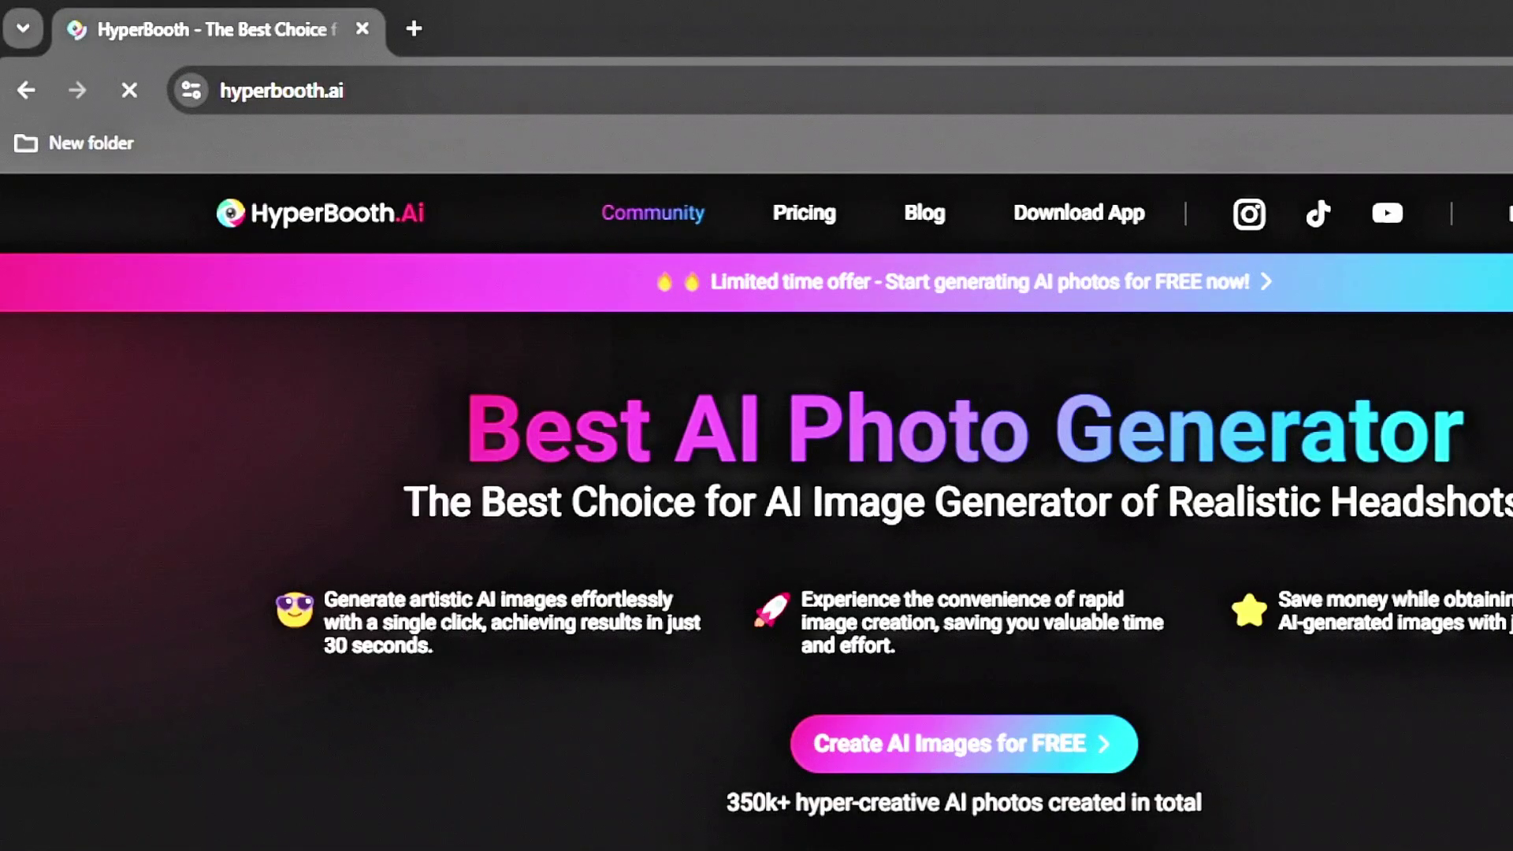
scroll(835, 551, down, 10)
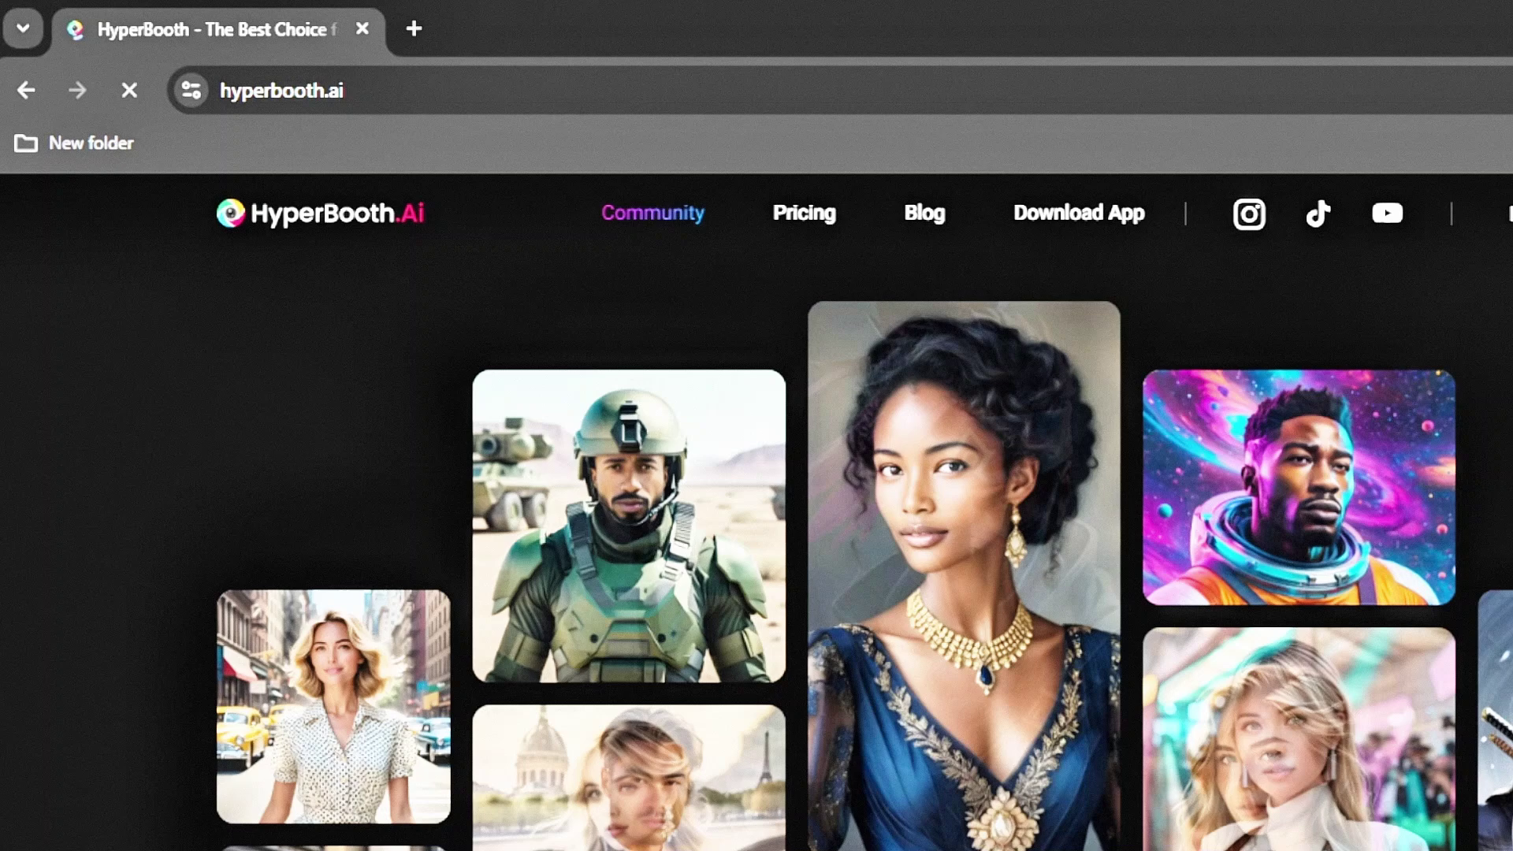
scroll(835, 551, down, 5)
scroll(835, 551, up, 4)
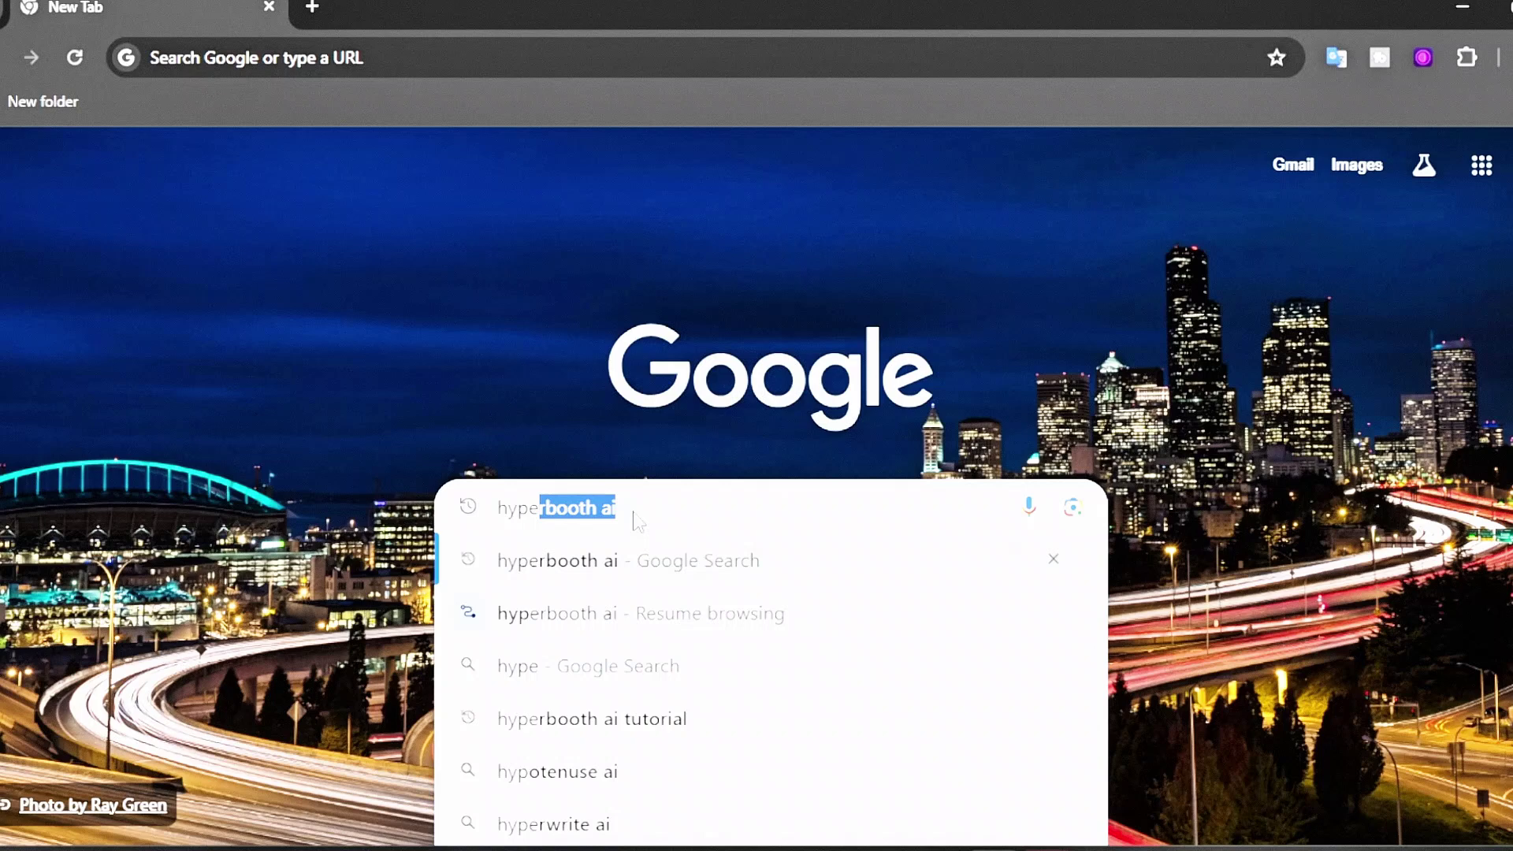
text(booth ai)
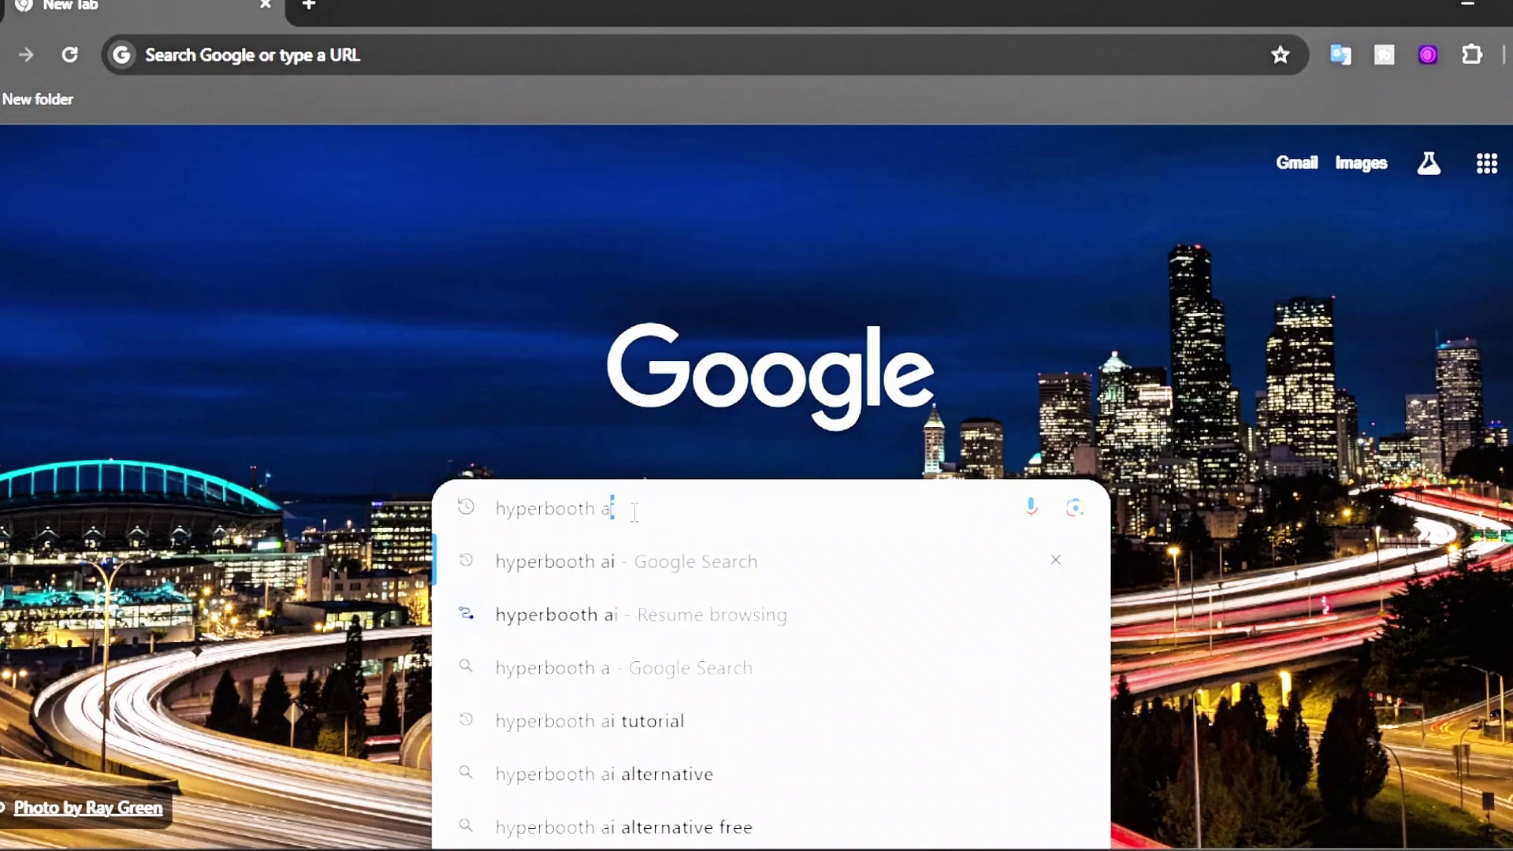
key(Return)
click(501, 455)
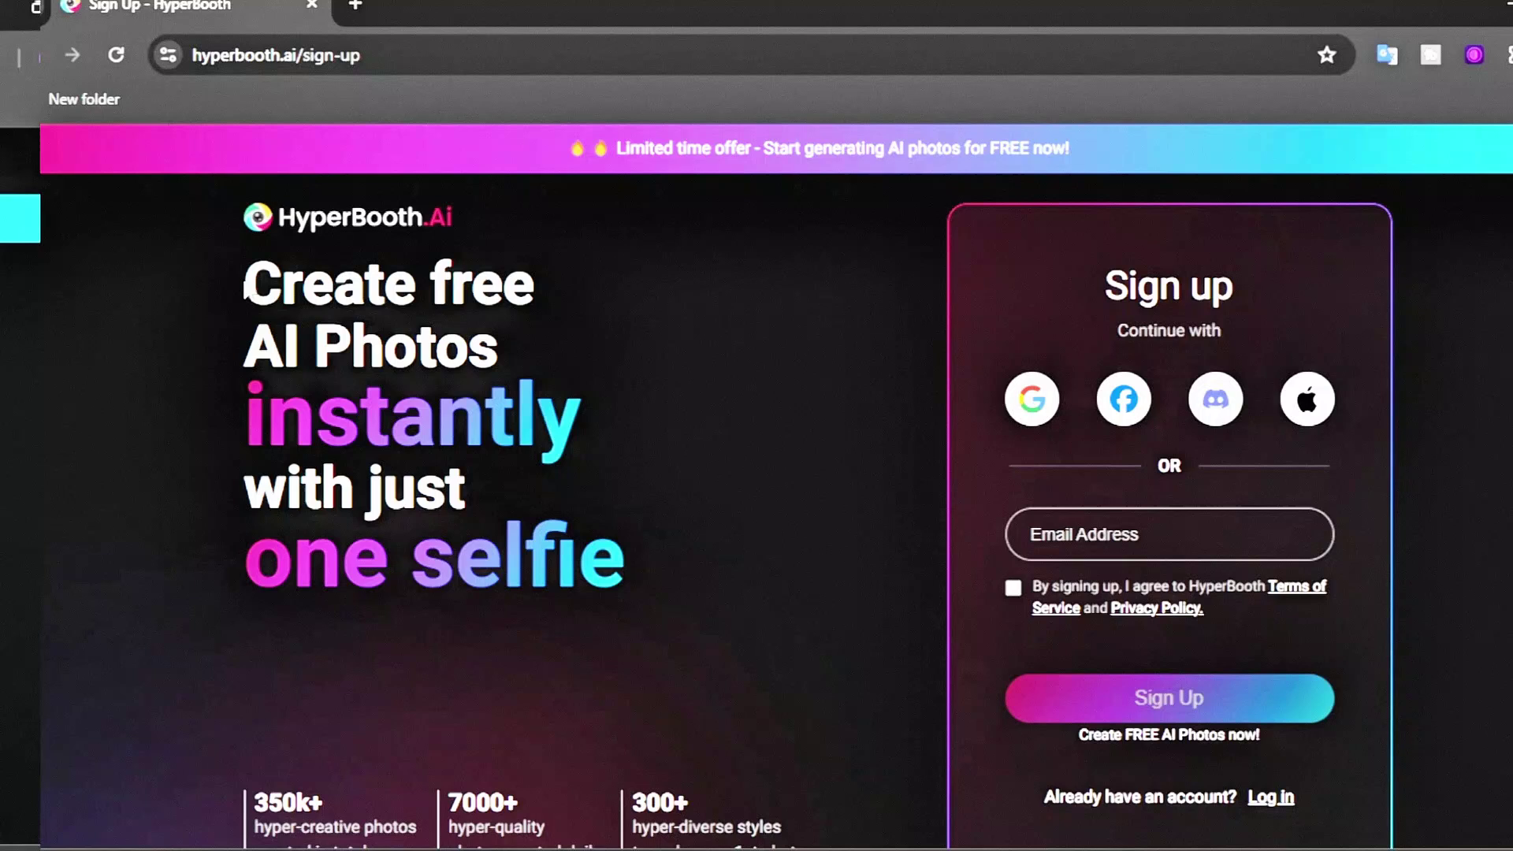
Highlight the 'Create free AI Photos' headline and scroll down the homepage
drag(199, 276, 588, 547)
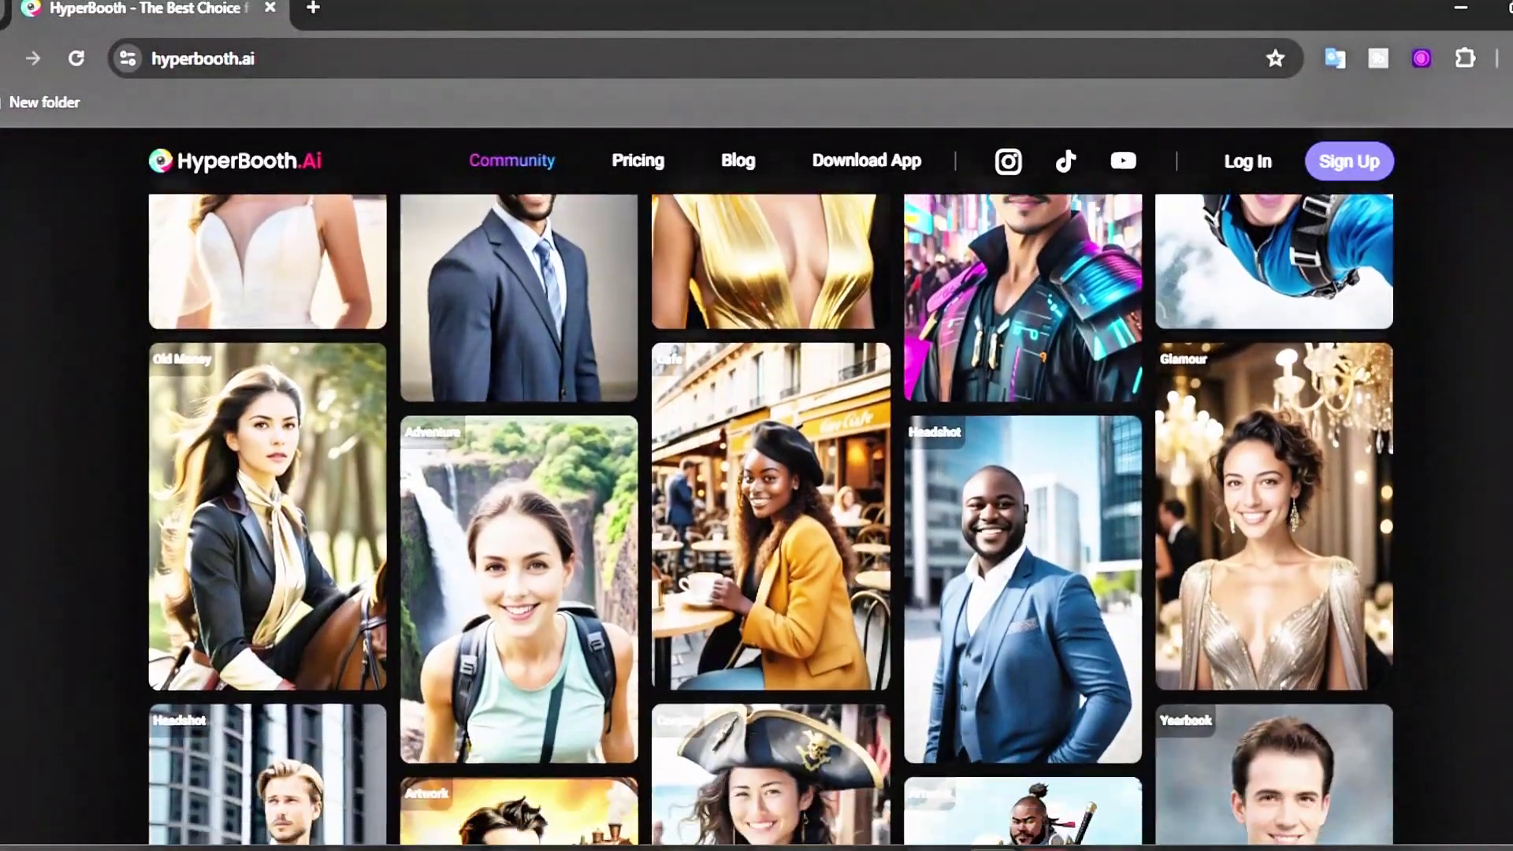
scroll(1152, 634, down, 3)
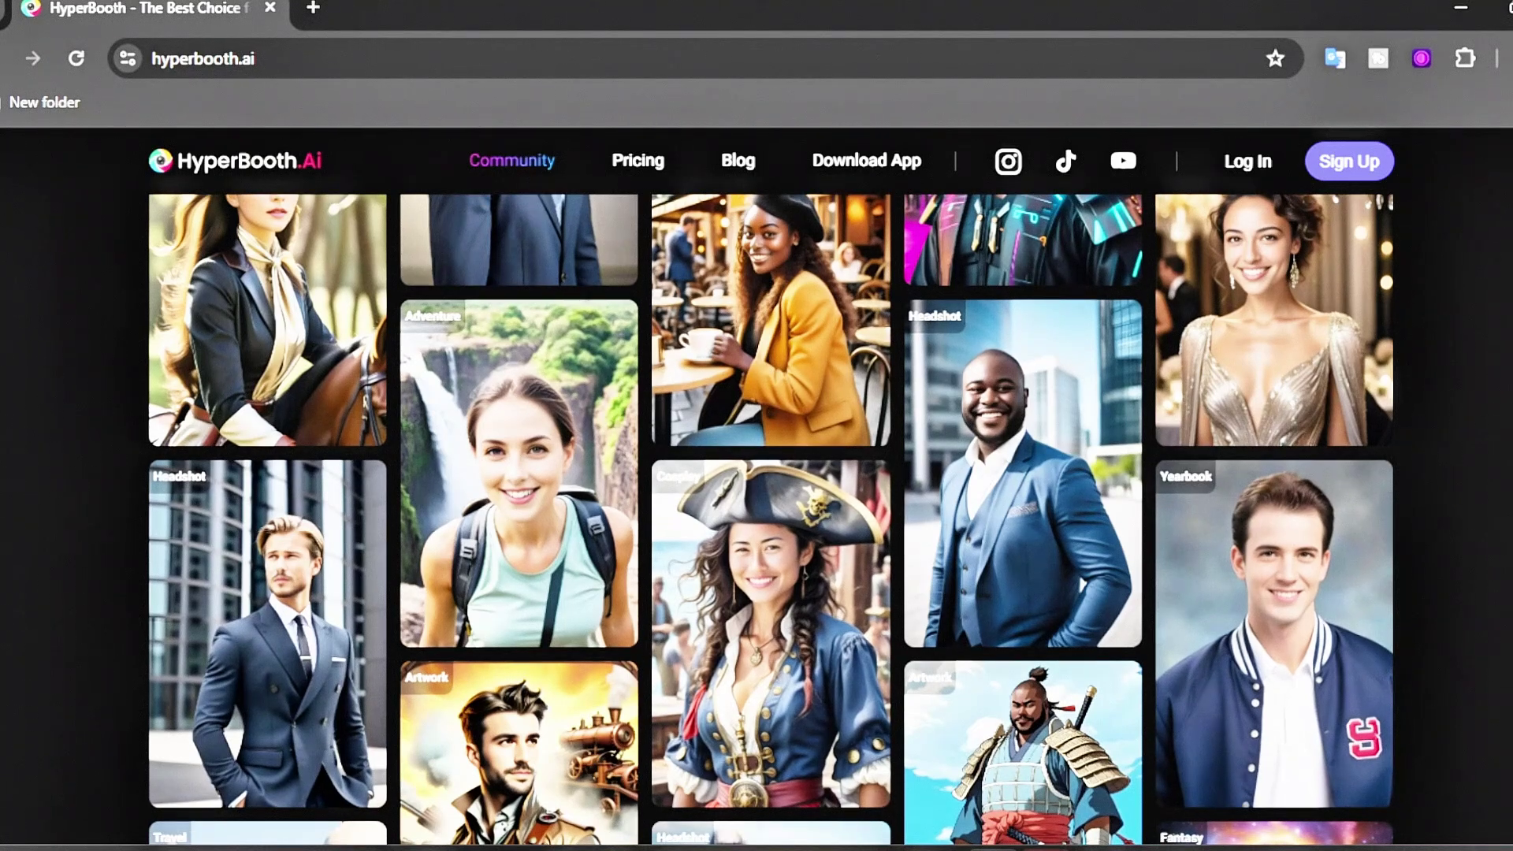
scroll(773, 516, down, 10)
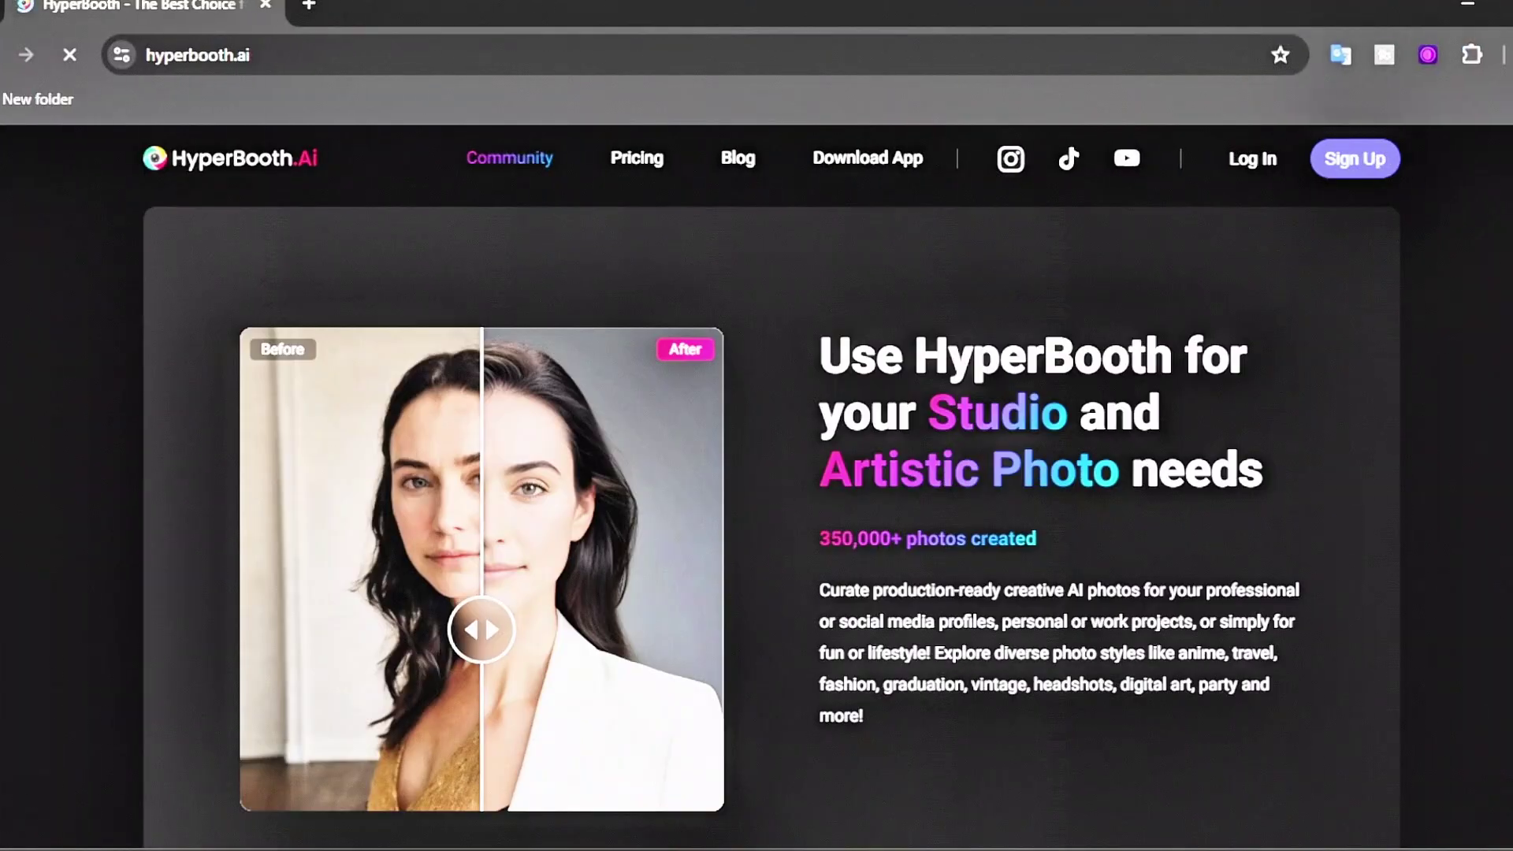
scroll(771, 520, down, 1)
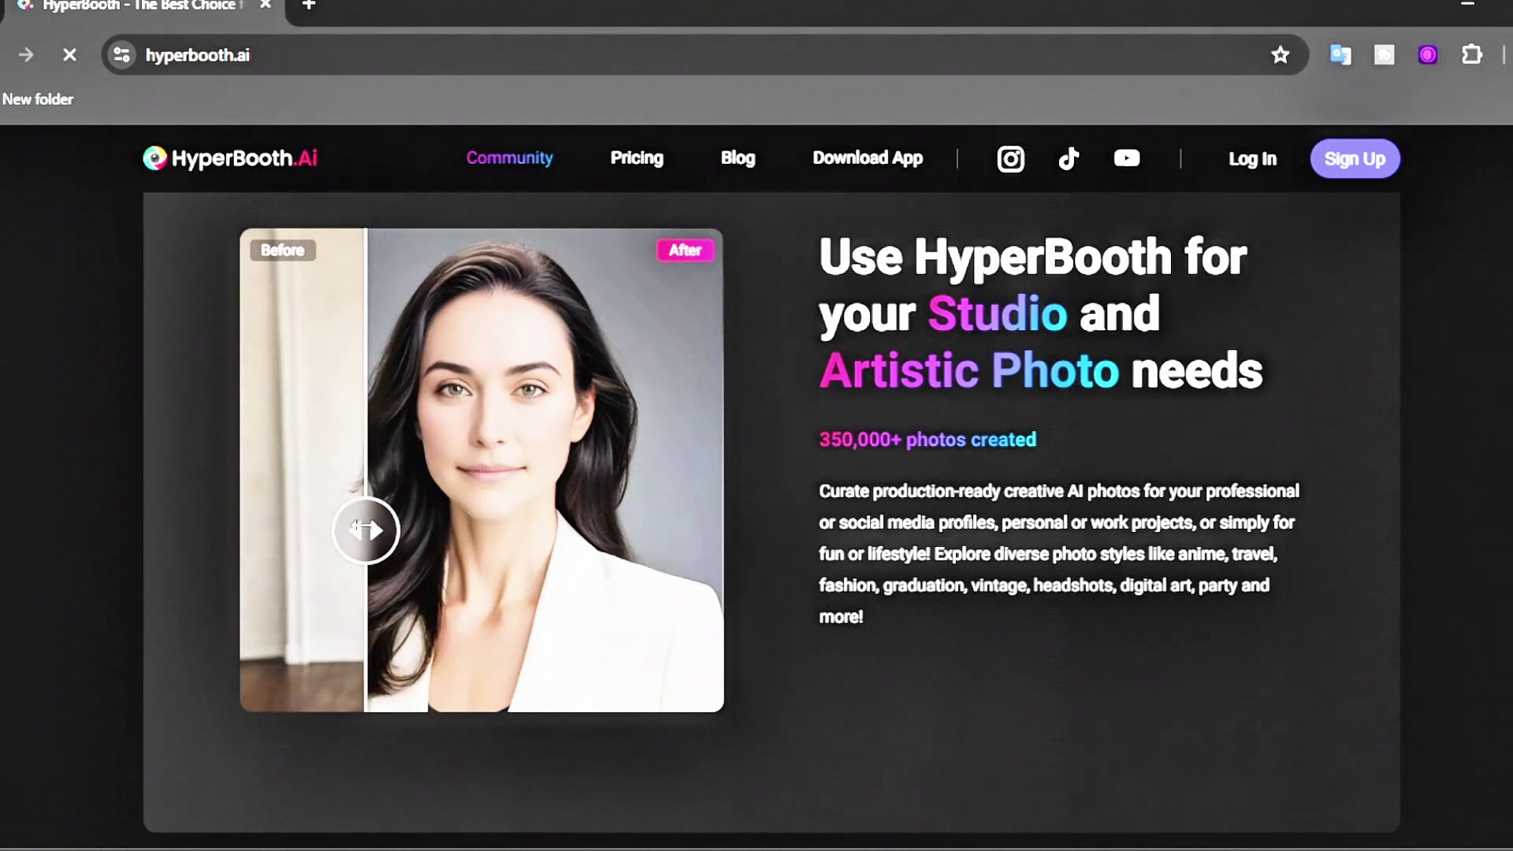
Drag the before/after slider on the sample portrait, then scroll to the text-to-image section
drag(588, 529, 488, 455)
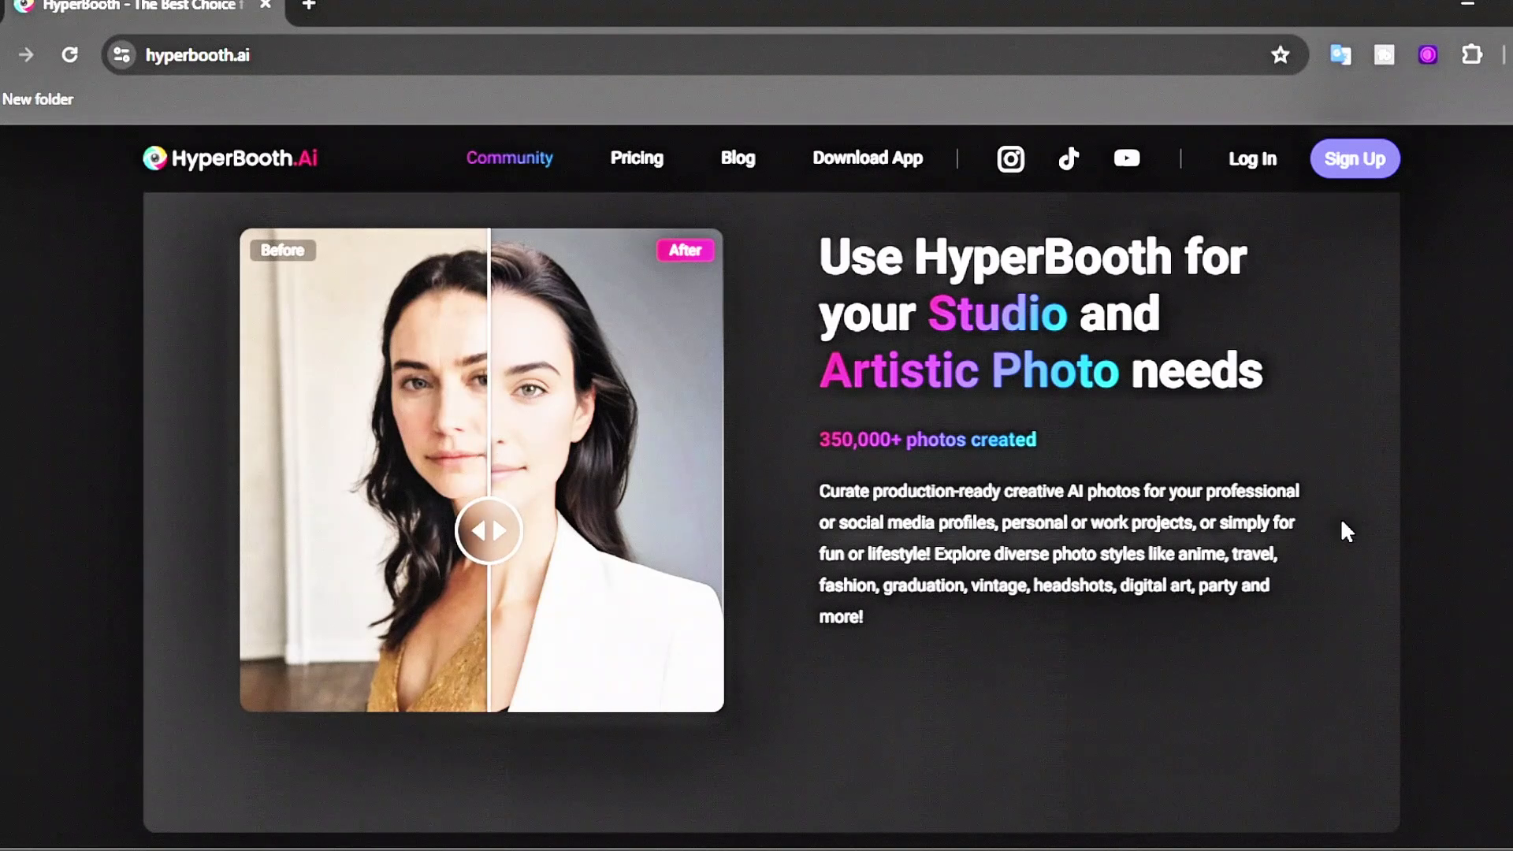
scroll(757, 505, down, 6)
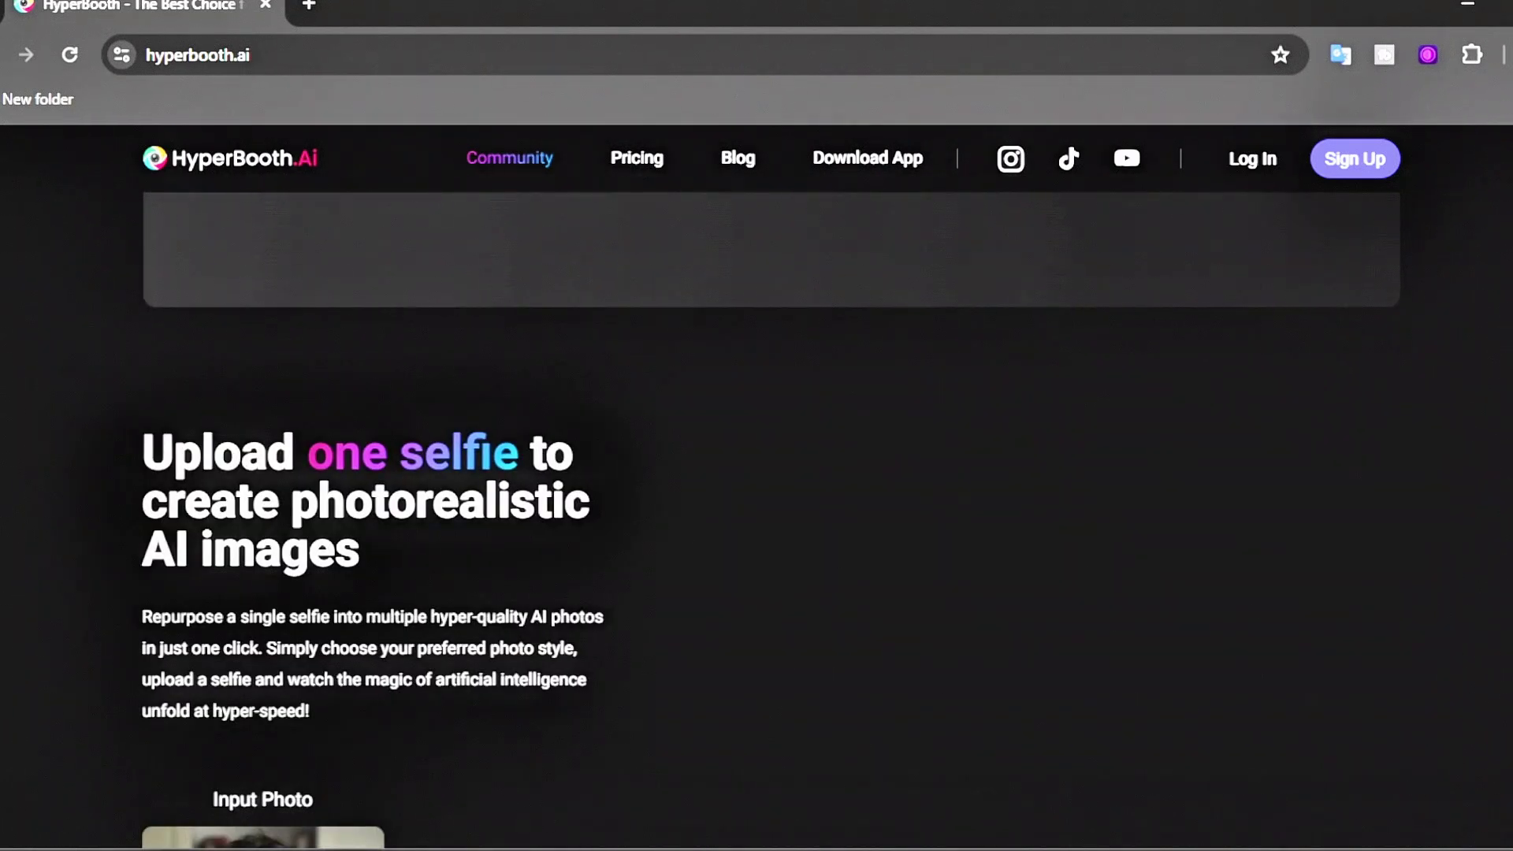
scroll(756, 504, down, 4)
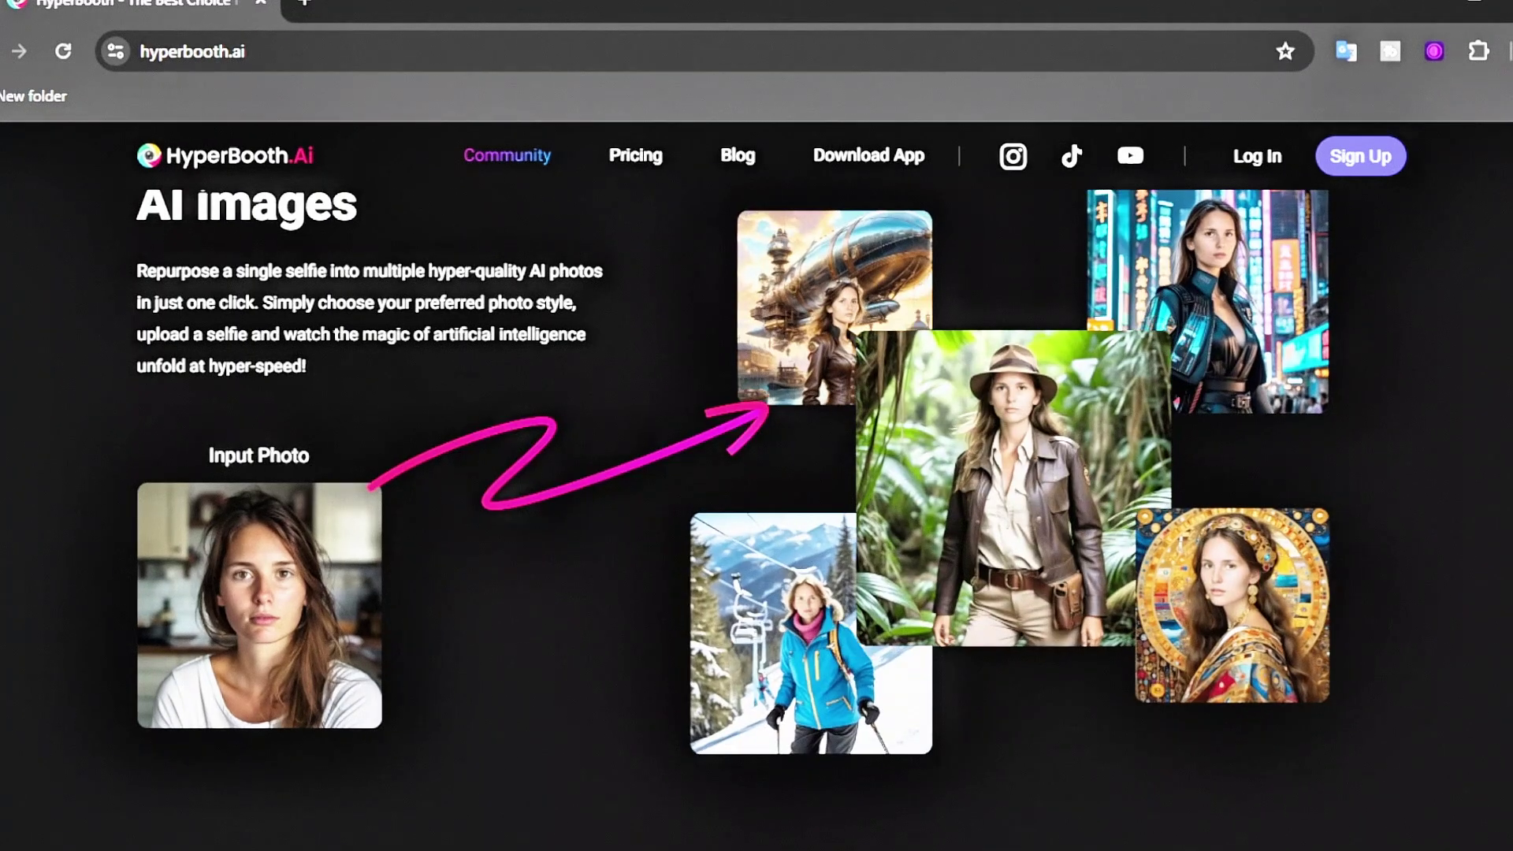
scroll(756, 505, down, 5)
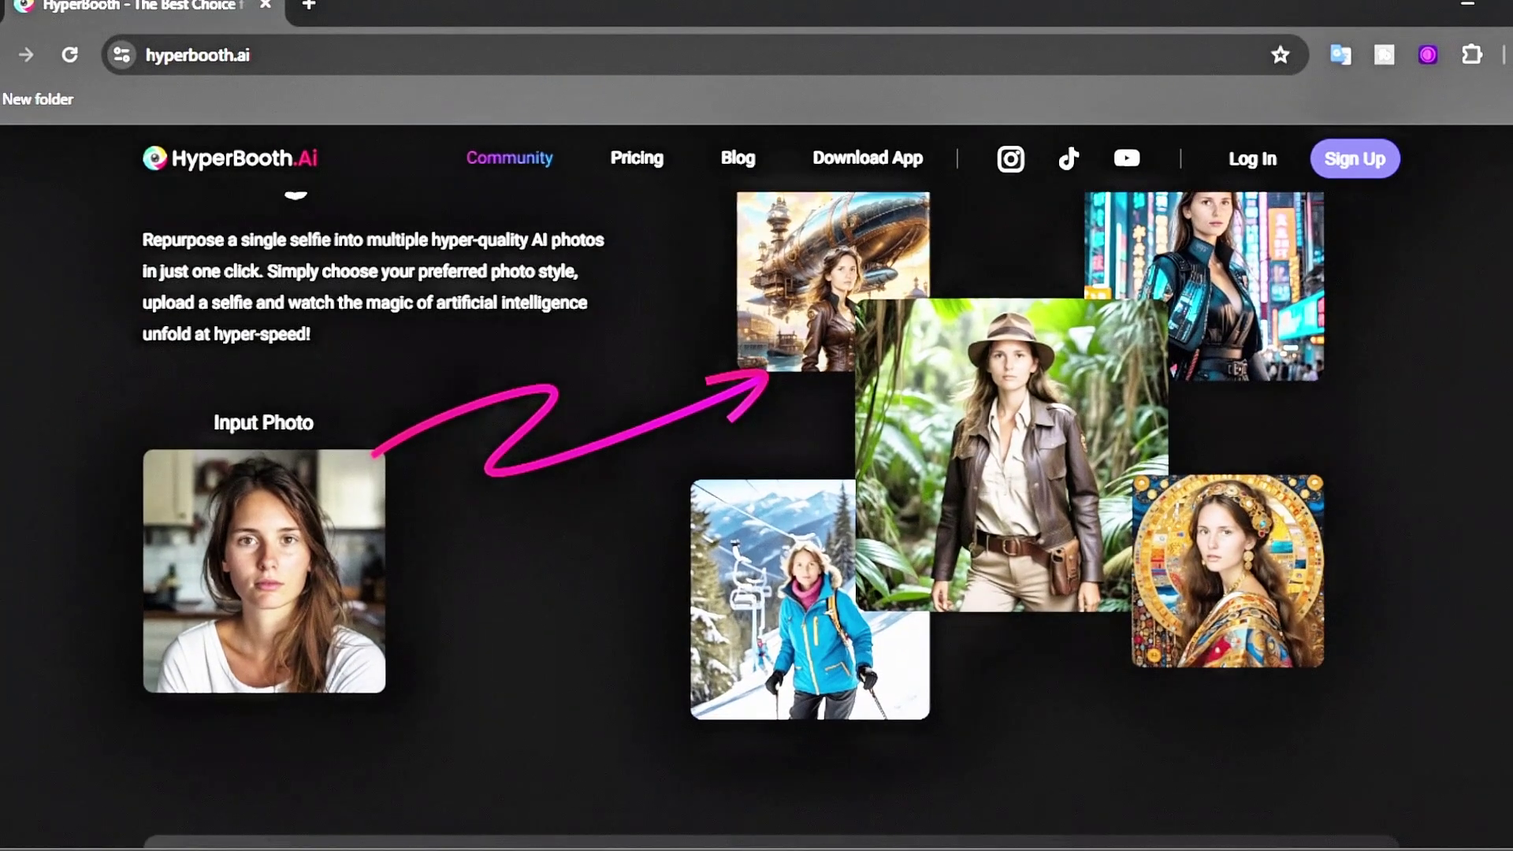
scroll(757, 504, down, 6)
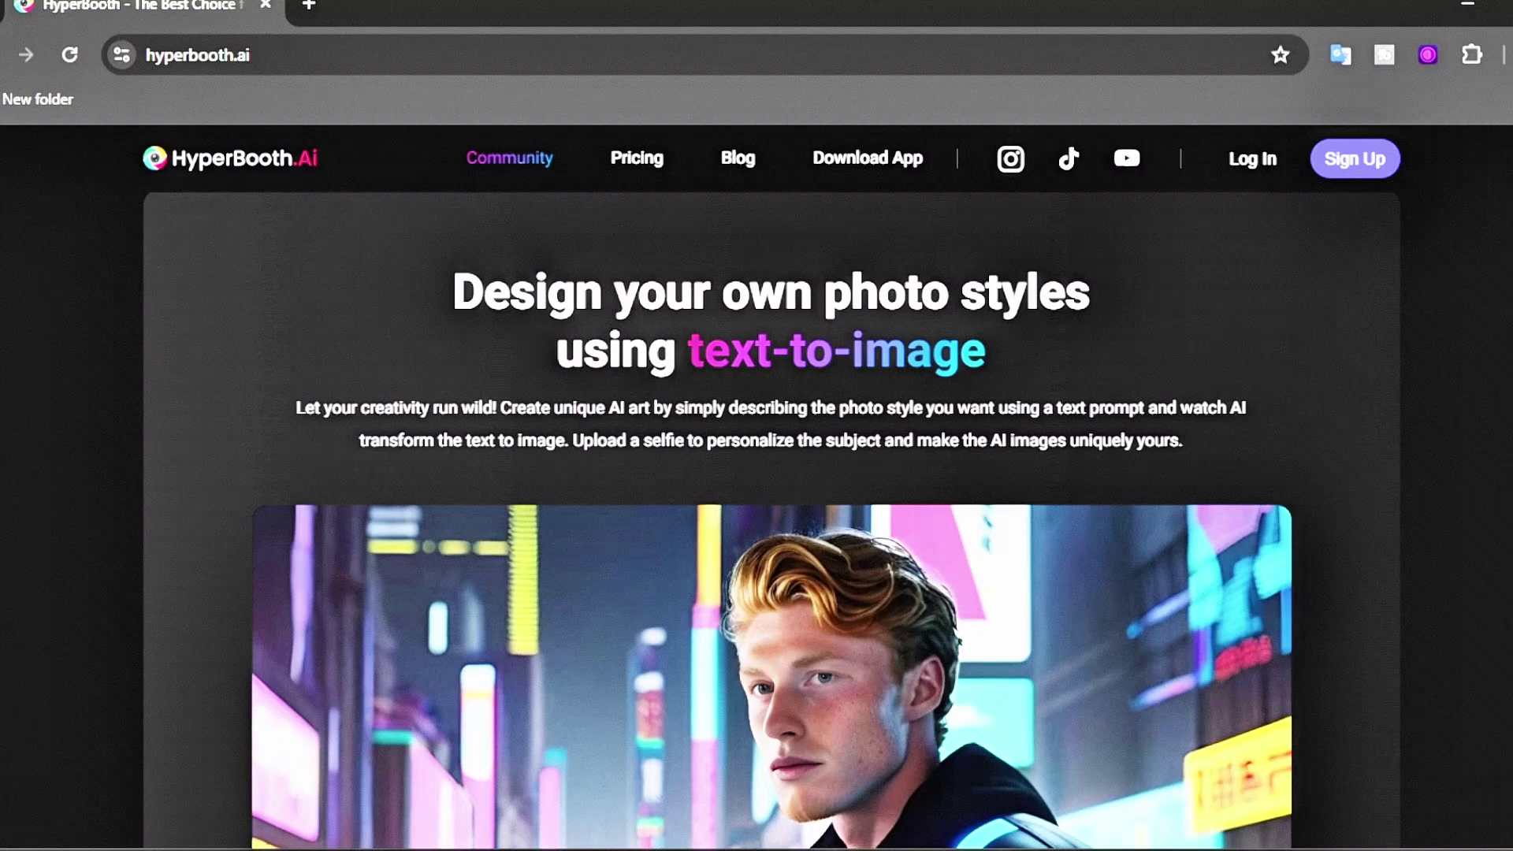
scroll(756, 505, down, 1)
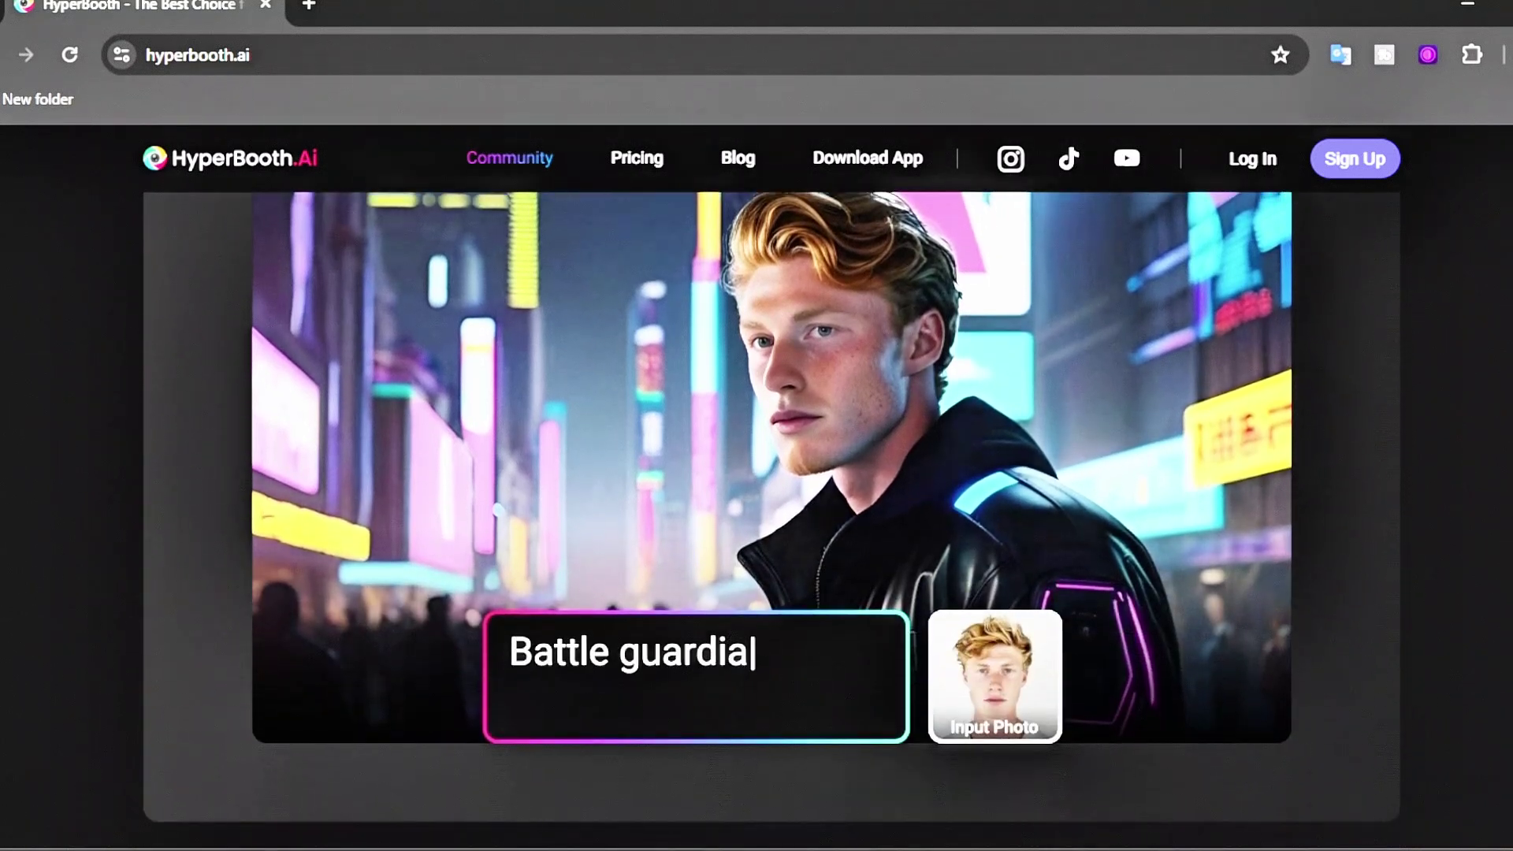
scroll(756, 504, down, 4)
scroll(784, 597, down, 8)
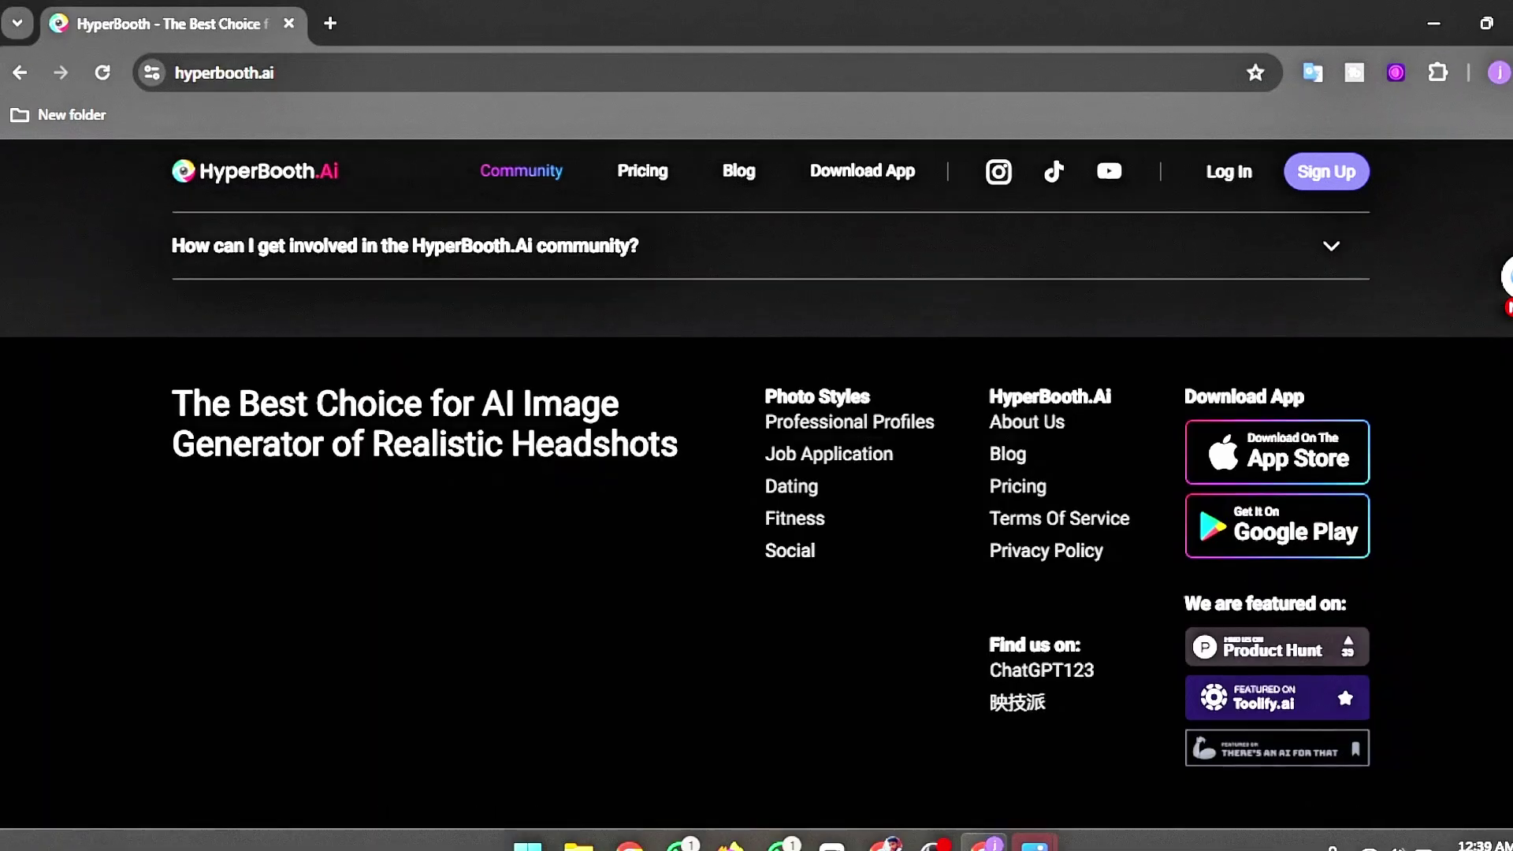
scroll(756, 473, up, 15)
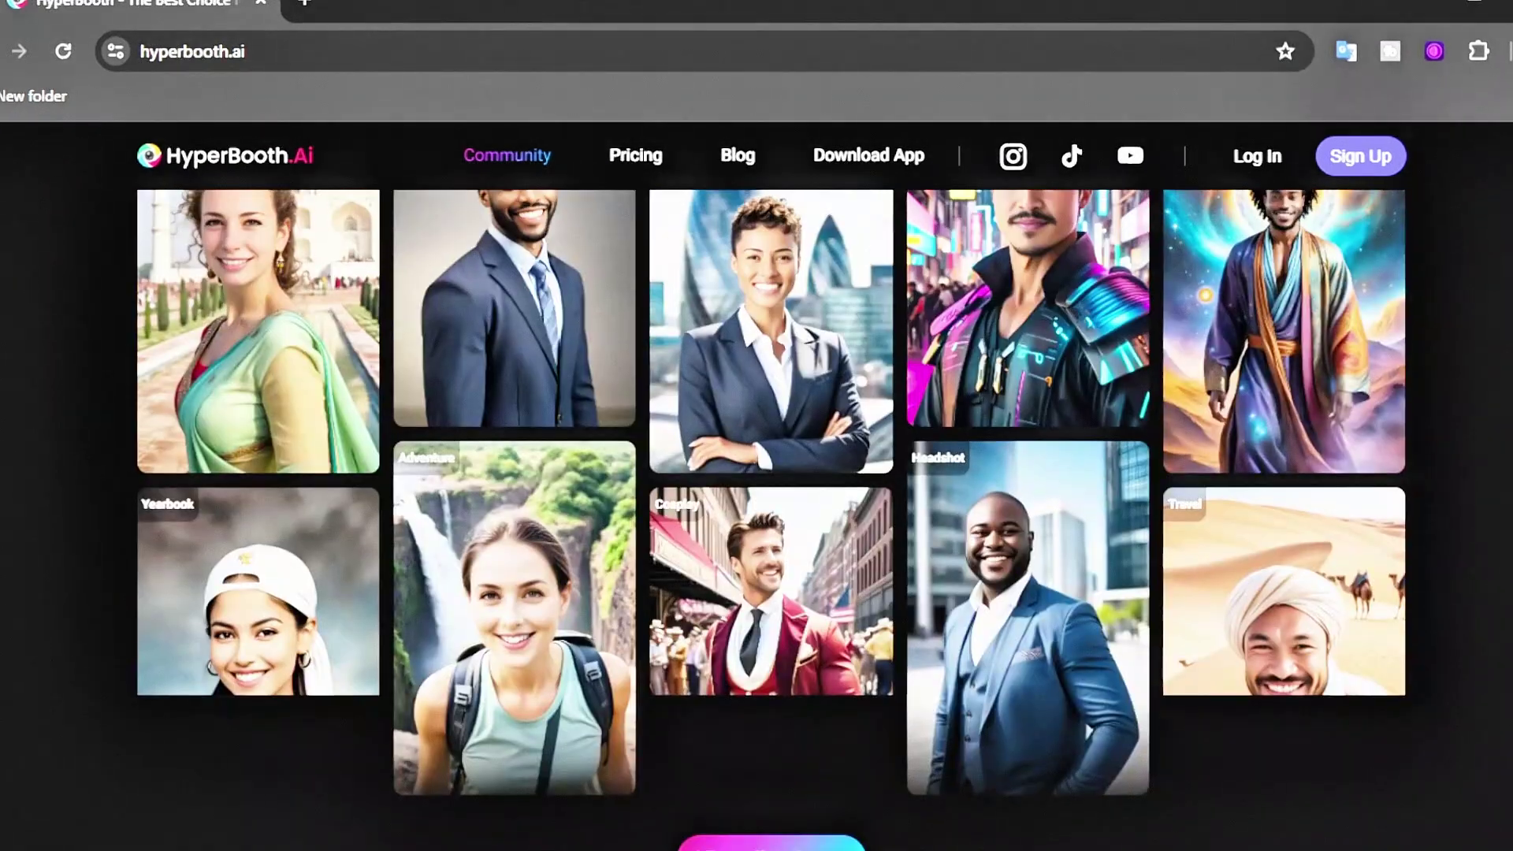
scroll(756, 505, up, 1)
scroll(756, 512, up, 5)
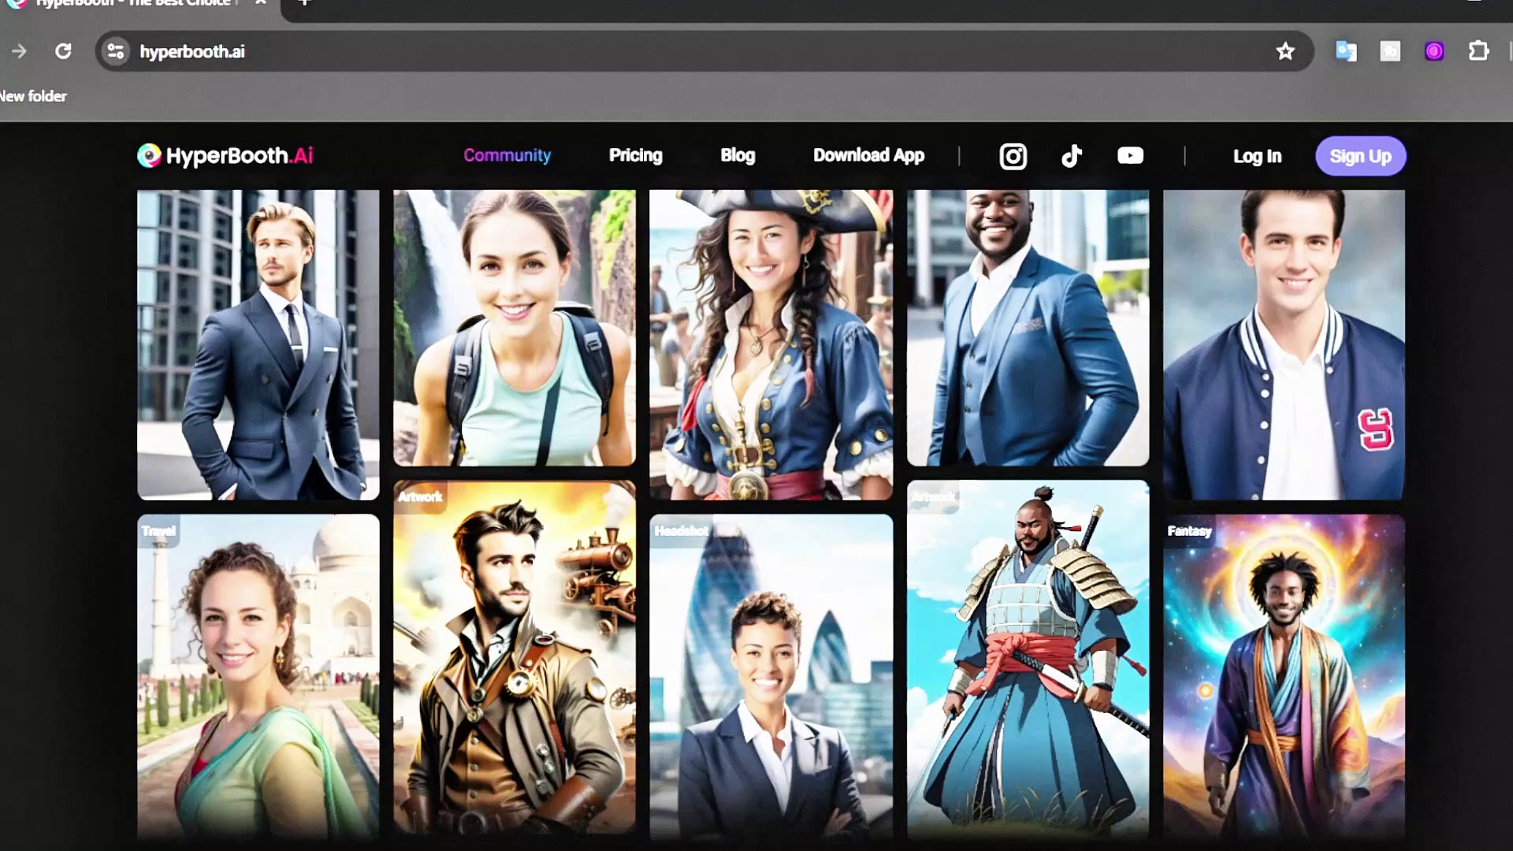
scroll(757, 472, up, 10)
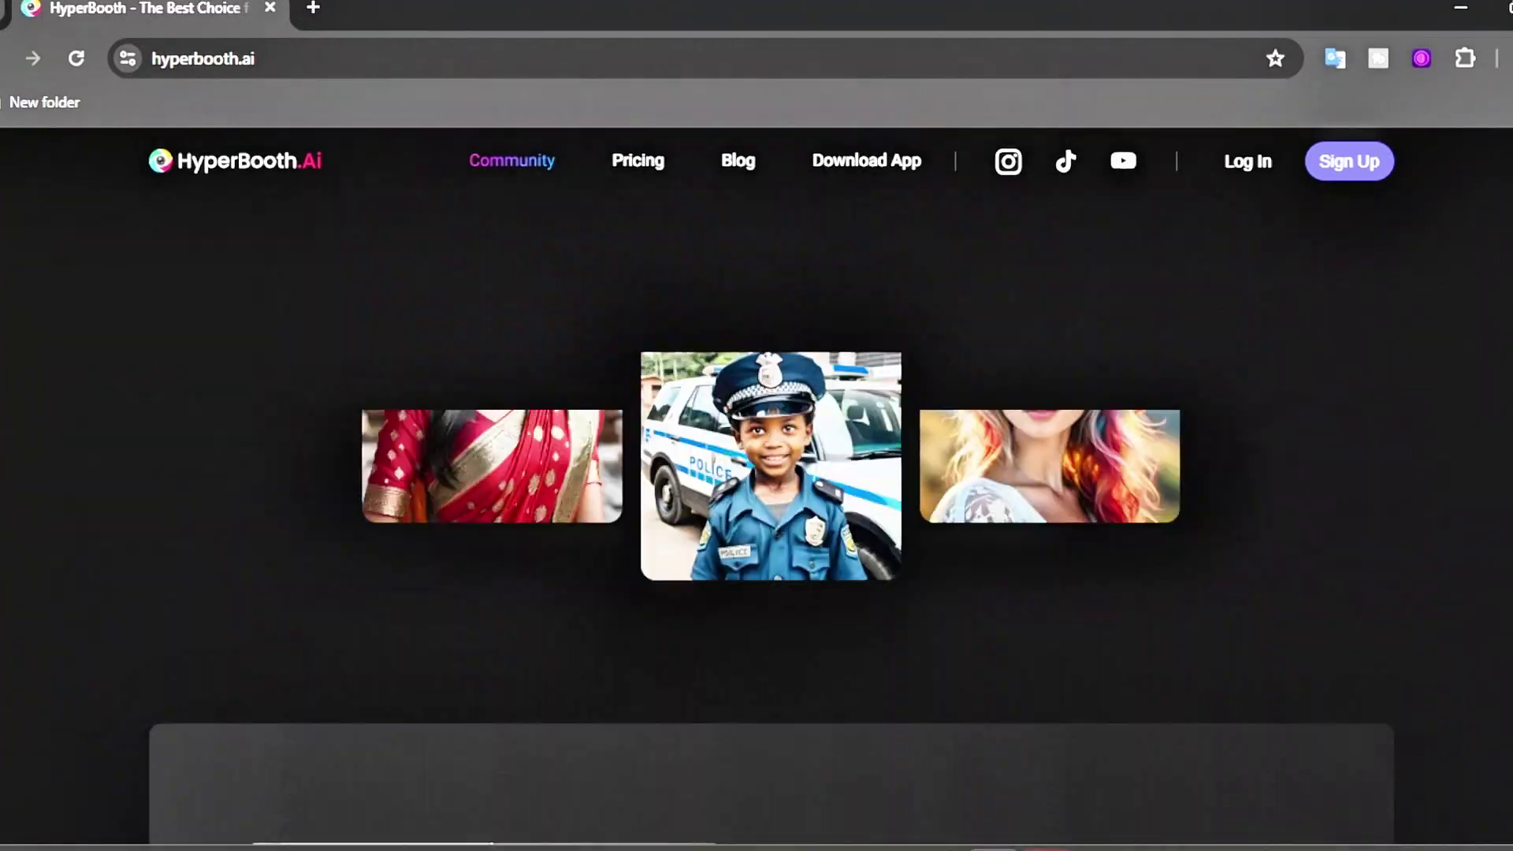
scroll(756, 473, up, 5)
scroll(756, 473, down, 10)
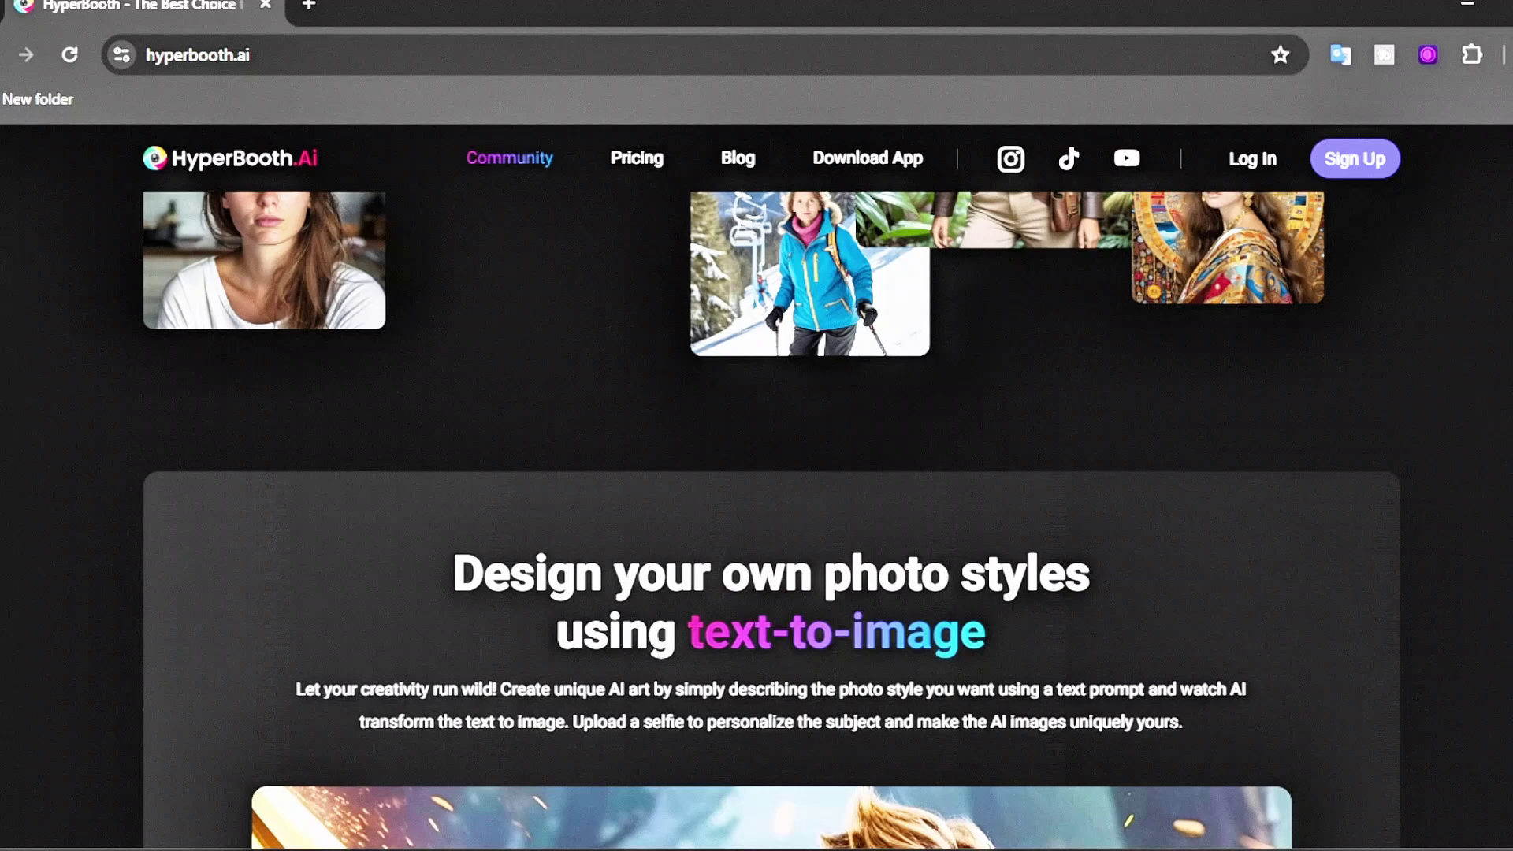
scroll(757, 473, up, 10)
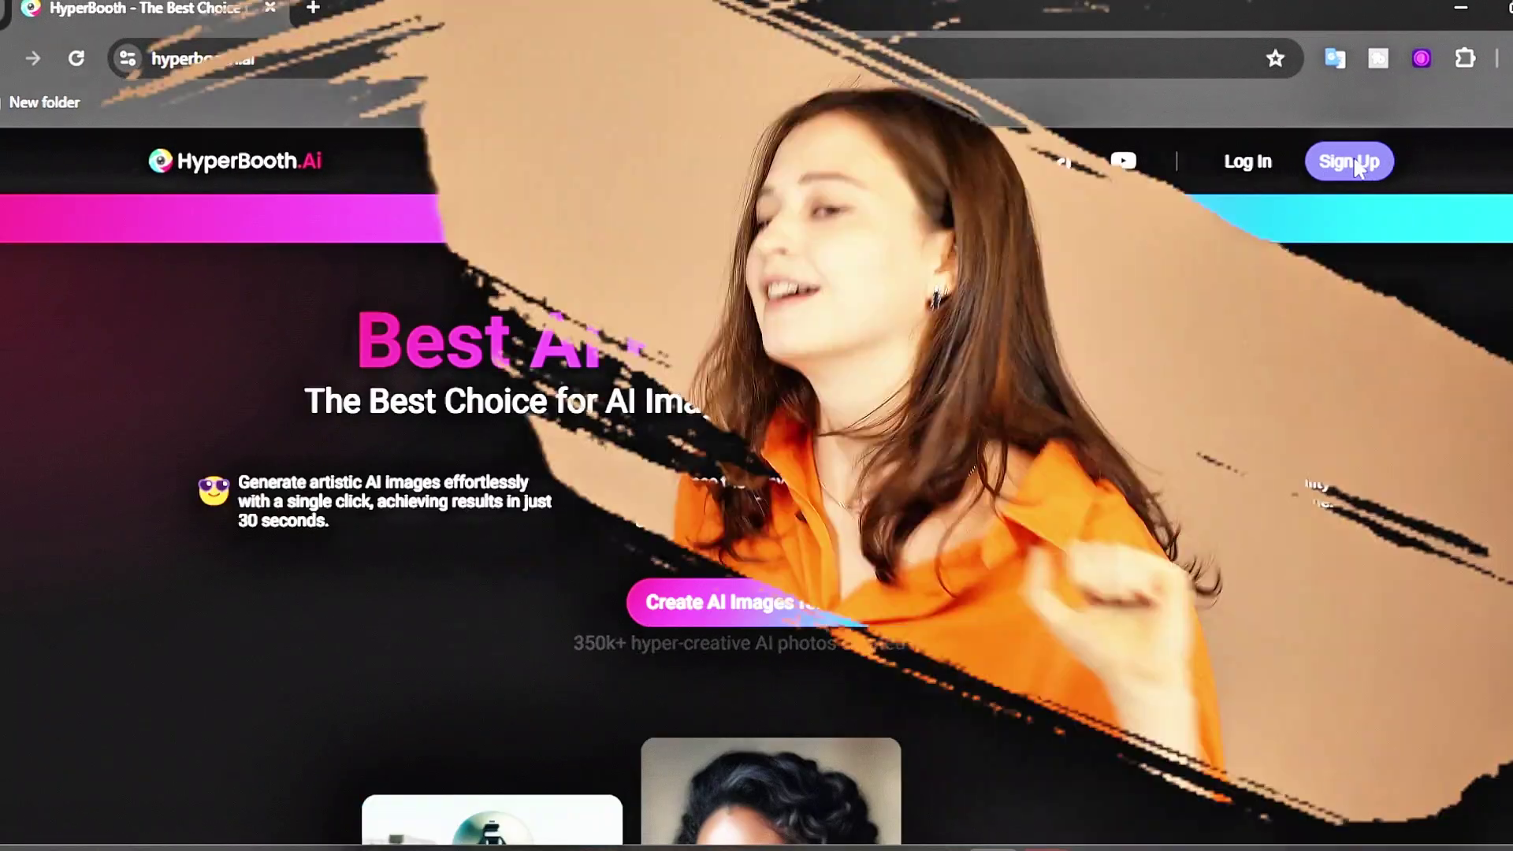
Start creating a free HyperBooth account and scroll down to the style gallery
click(1350, 162)
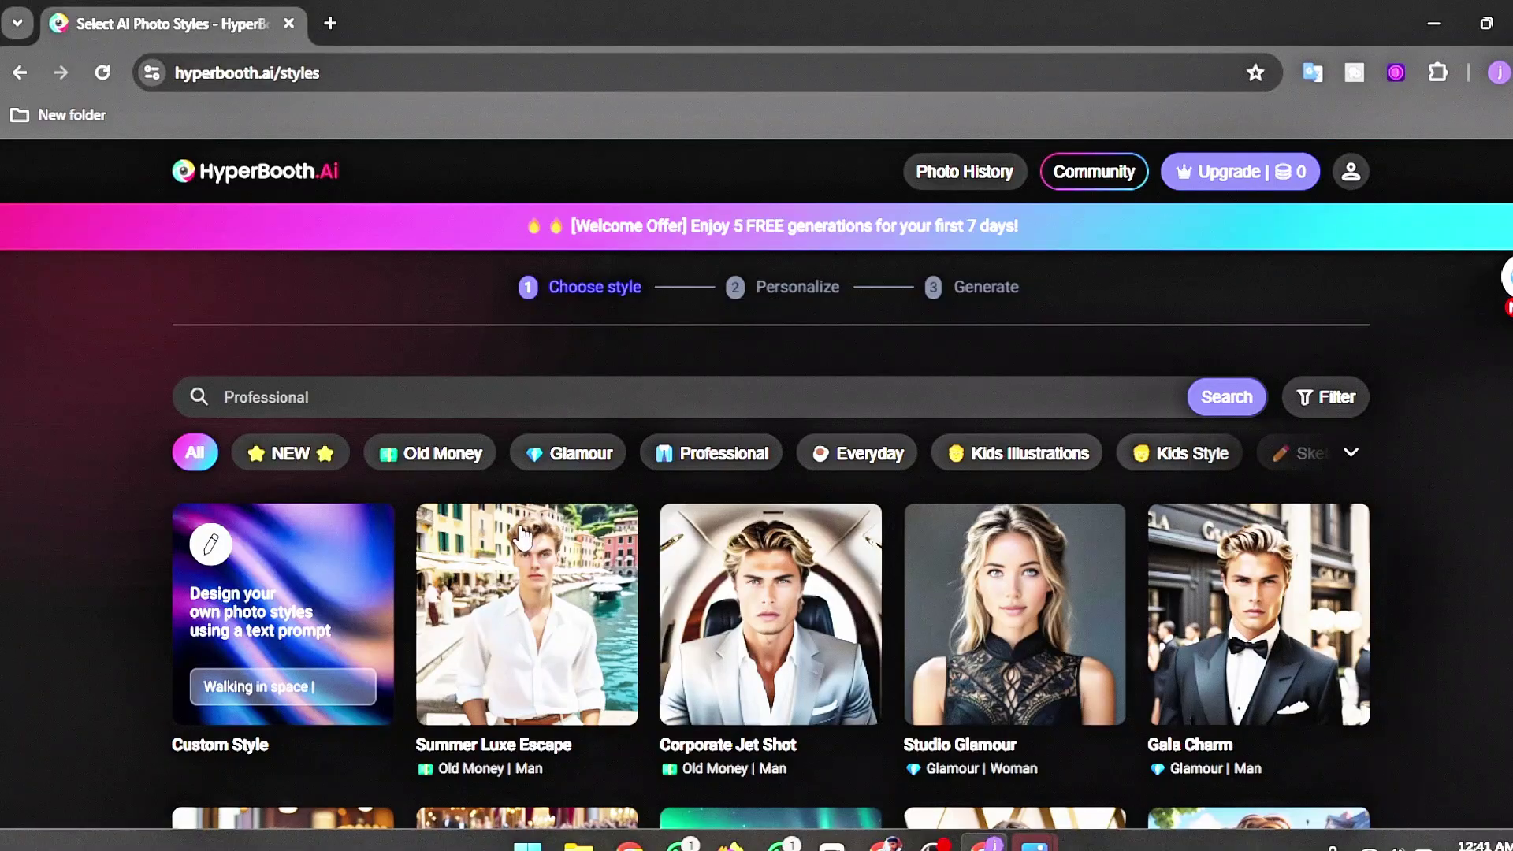
scroll(771, 544, down, 15)
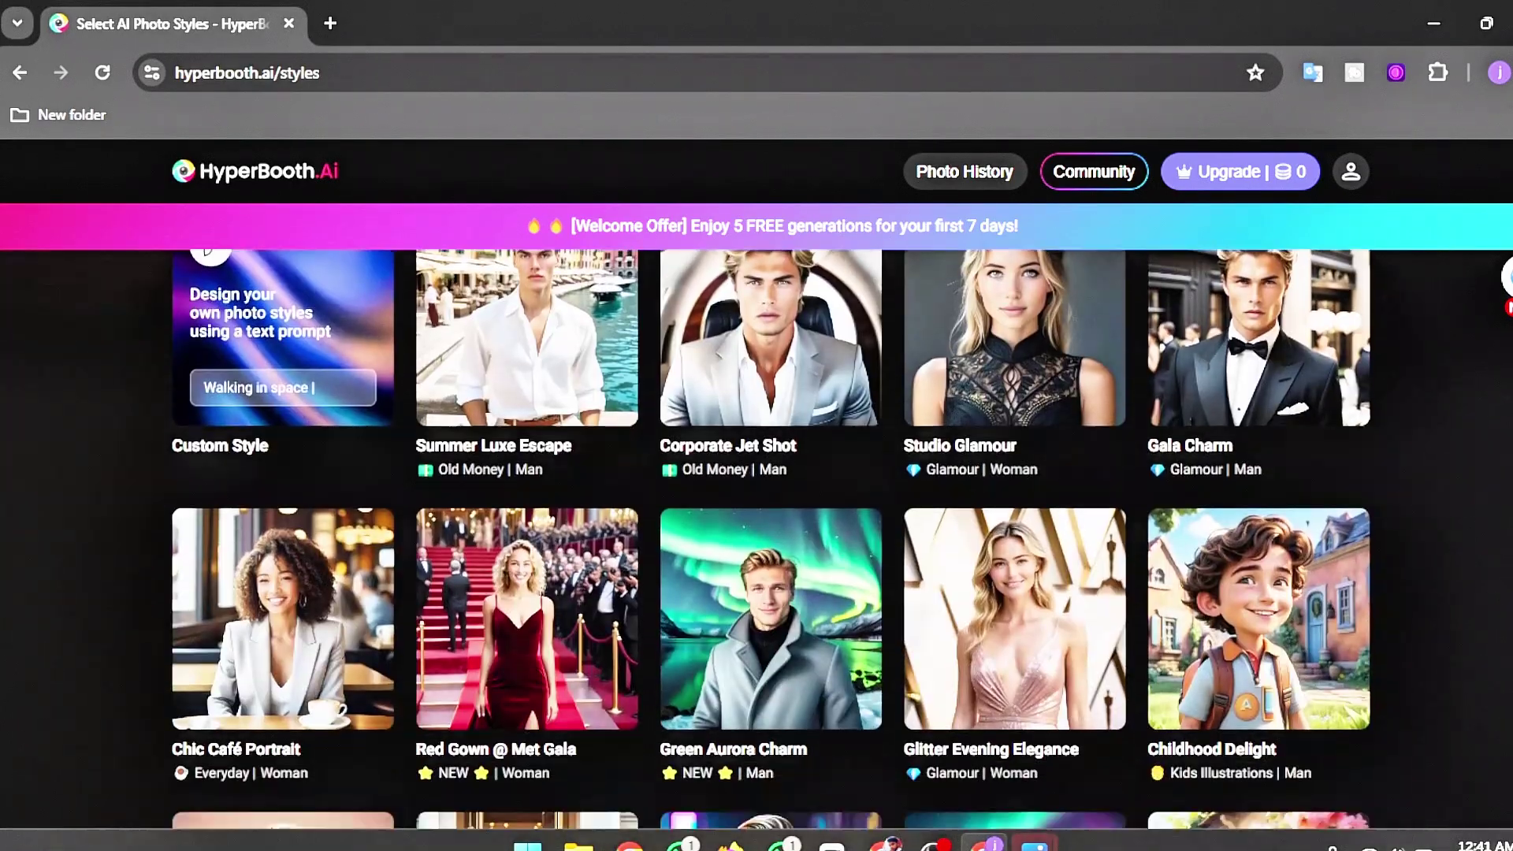
scroll(770, 544, down, 3)
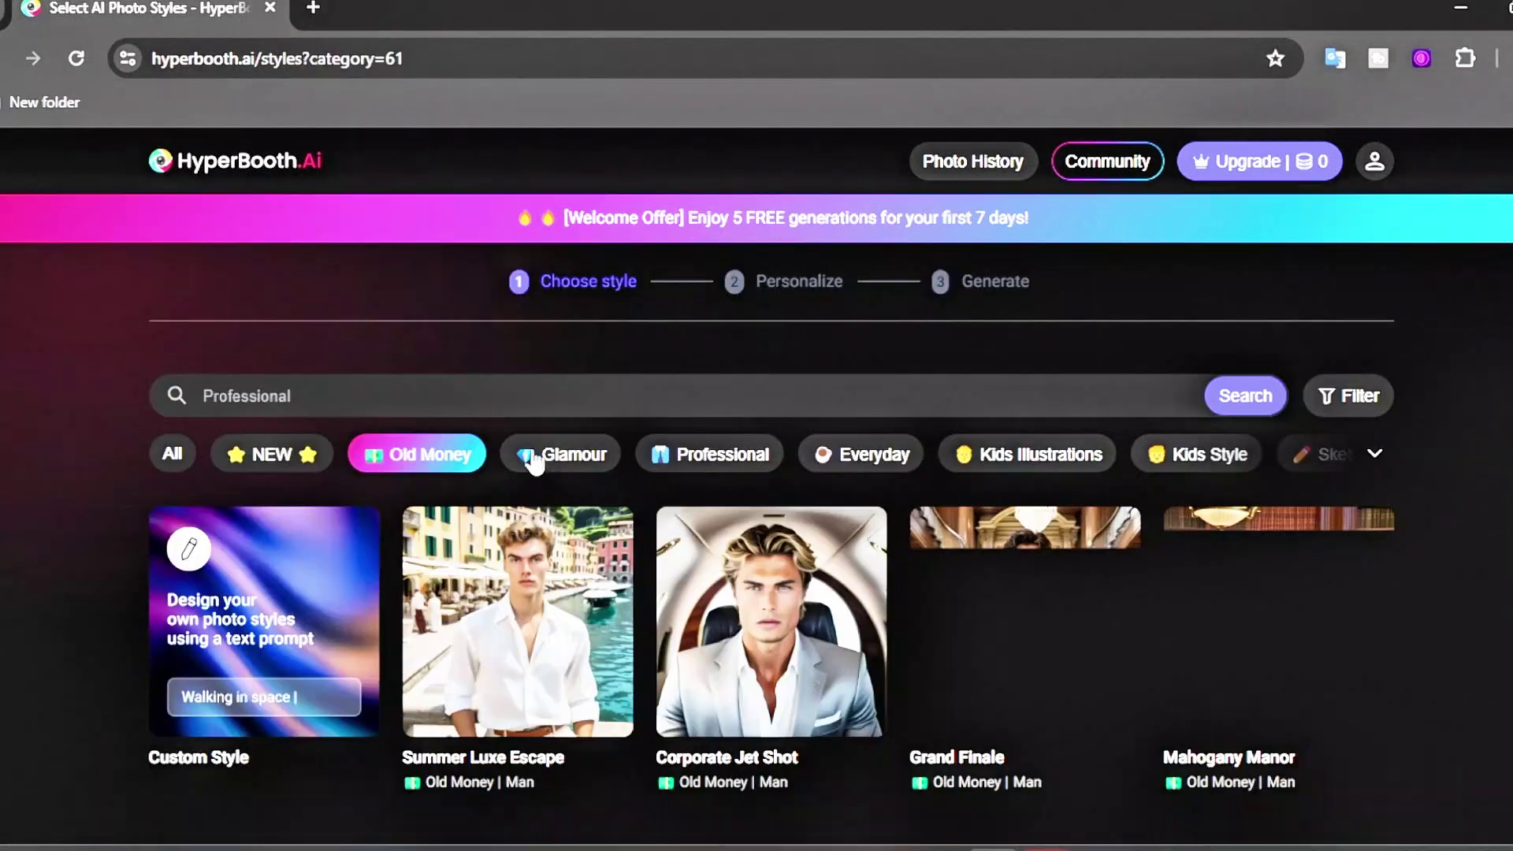
Browse the Professional, Everyday, Kids Illustrations, Kids Style and Glamour categories, then open Gorgeous Gem
click(533, 454)
click(707, 456)
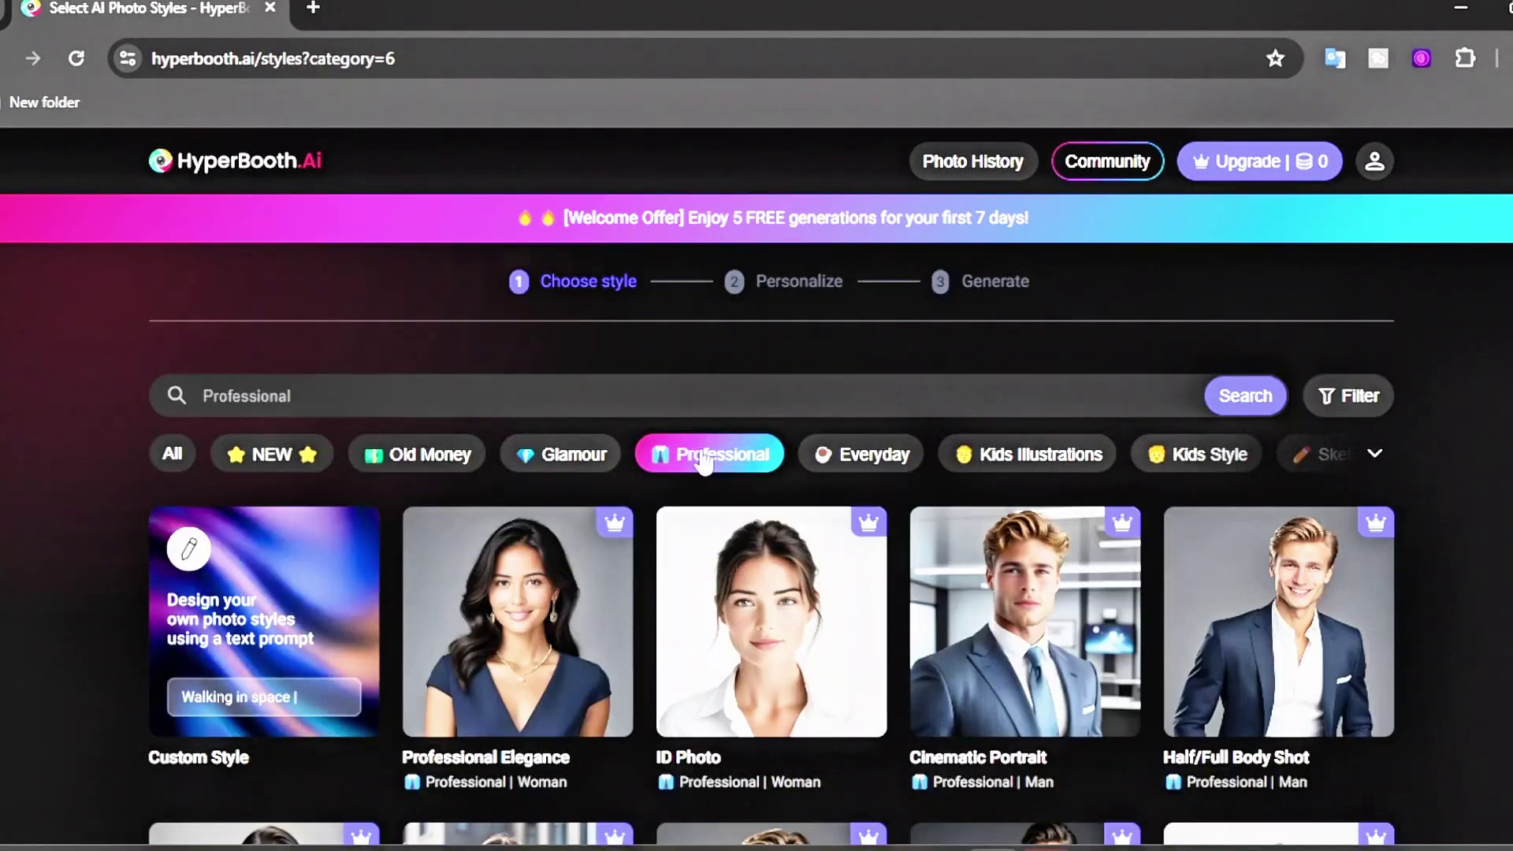
click(861, 456)
click(867, 456)
scroll(787, 473, down, 2)
click(934, 273)
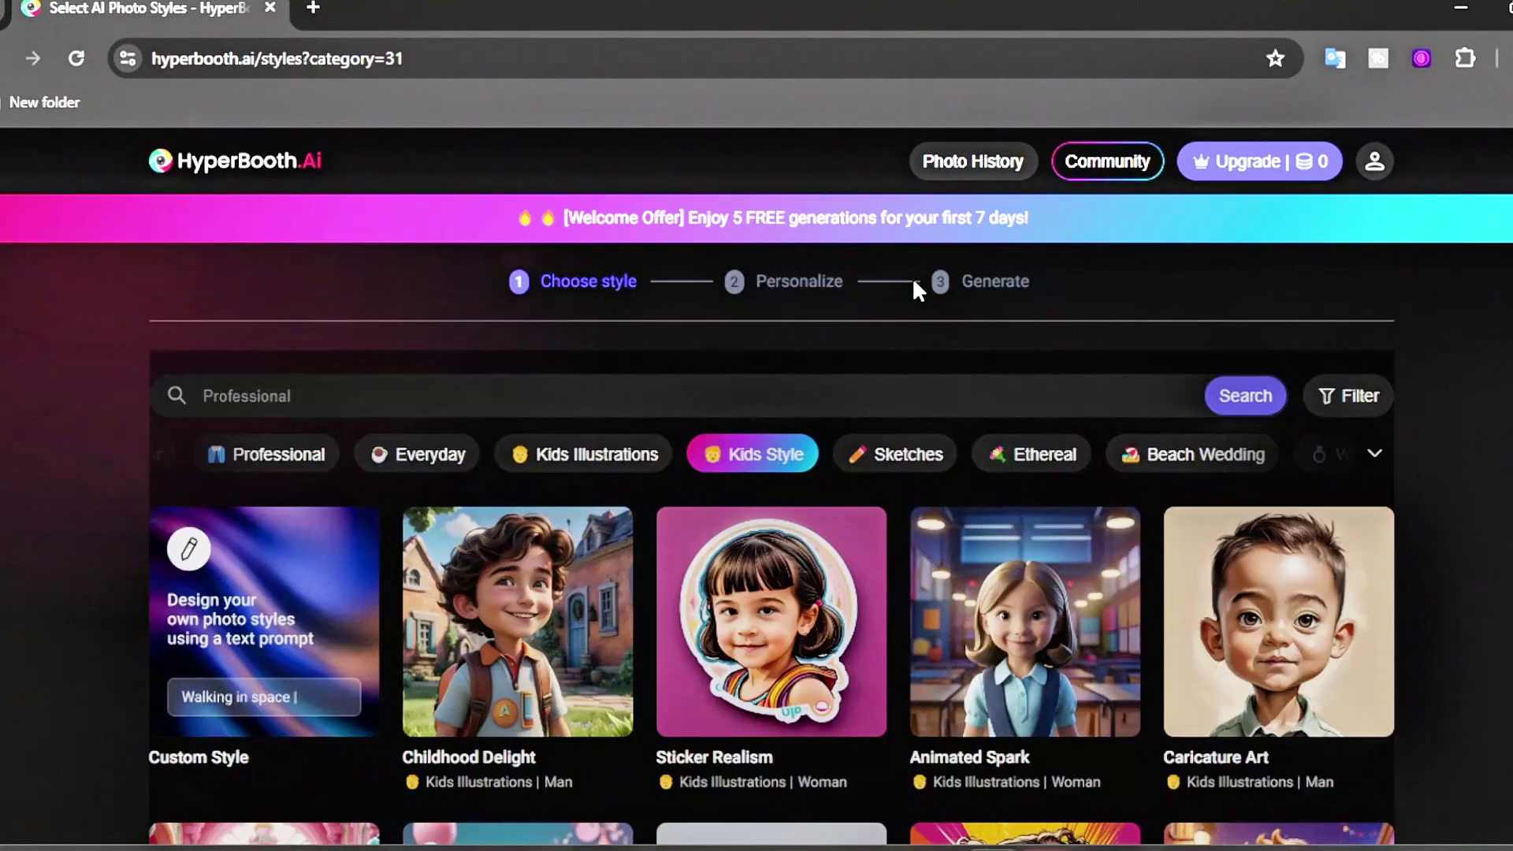
click(571, 453)
scroll(771, 543, down, 3)
scroll(845, 765, down, 3)
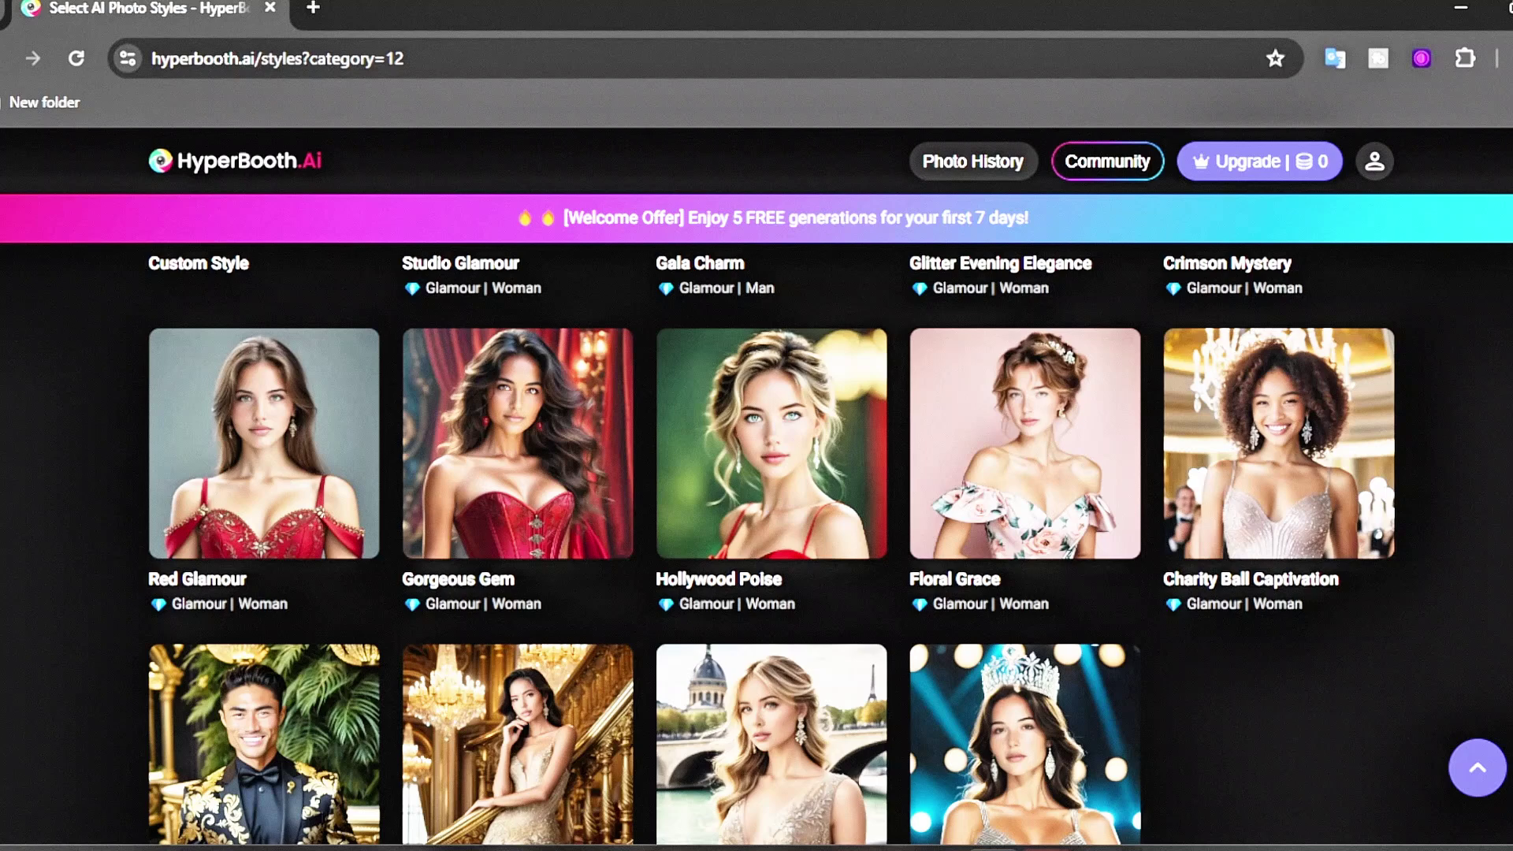
scroll(846, 764, up, 3)
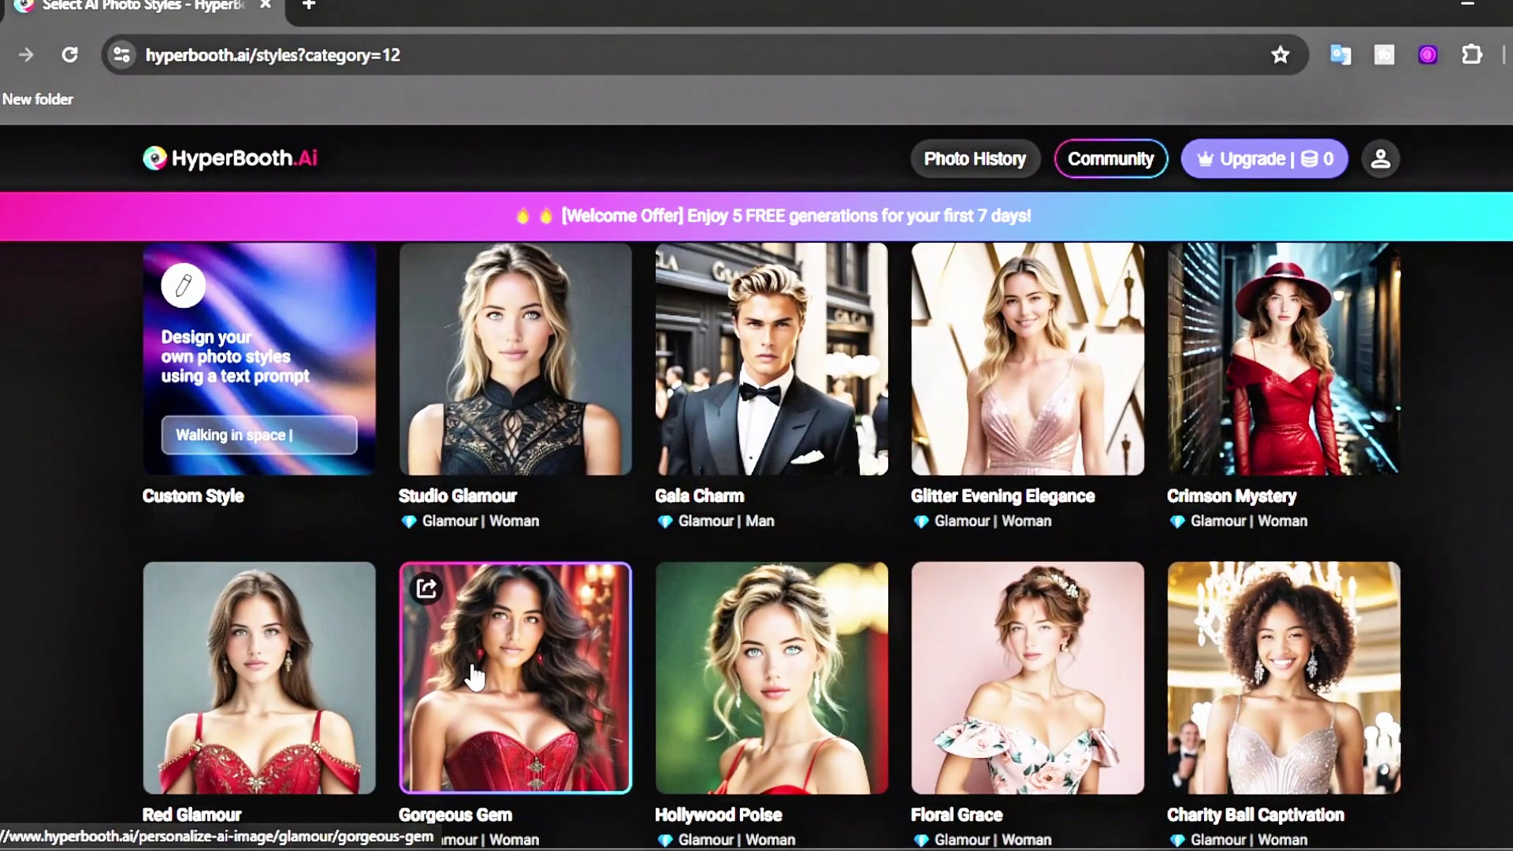
click(474, 675)
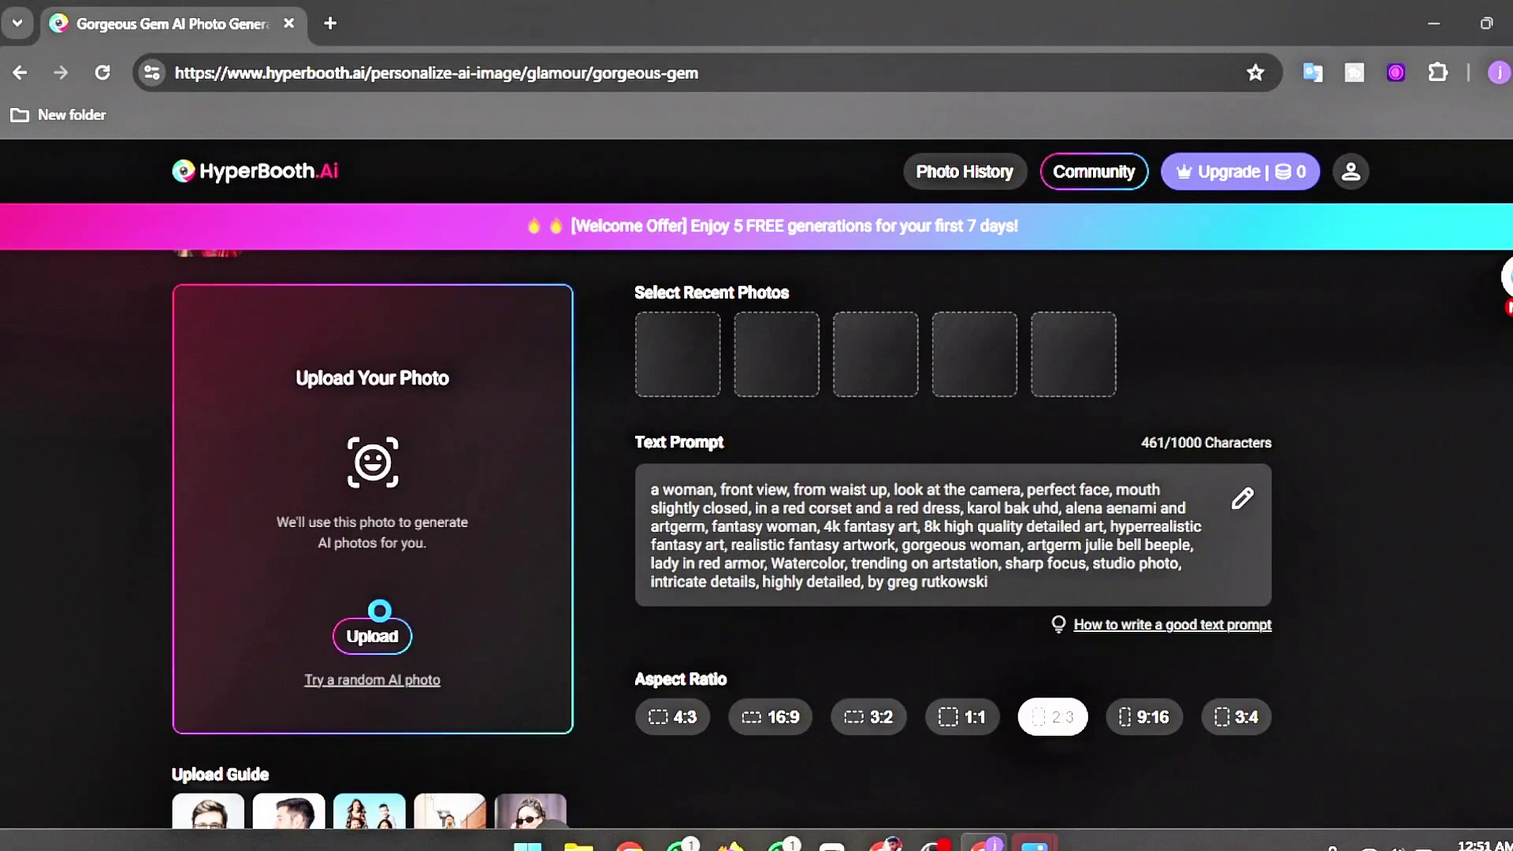
Upload the red-haired woman's photo as the reference and scroll down to the Generate button
click(353, 823)
click(262, 213)
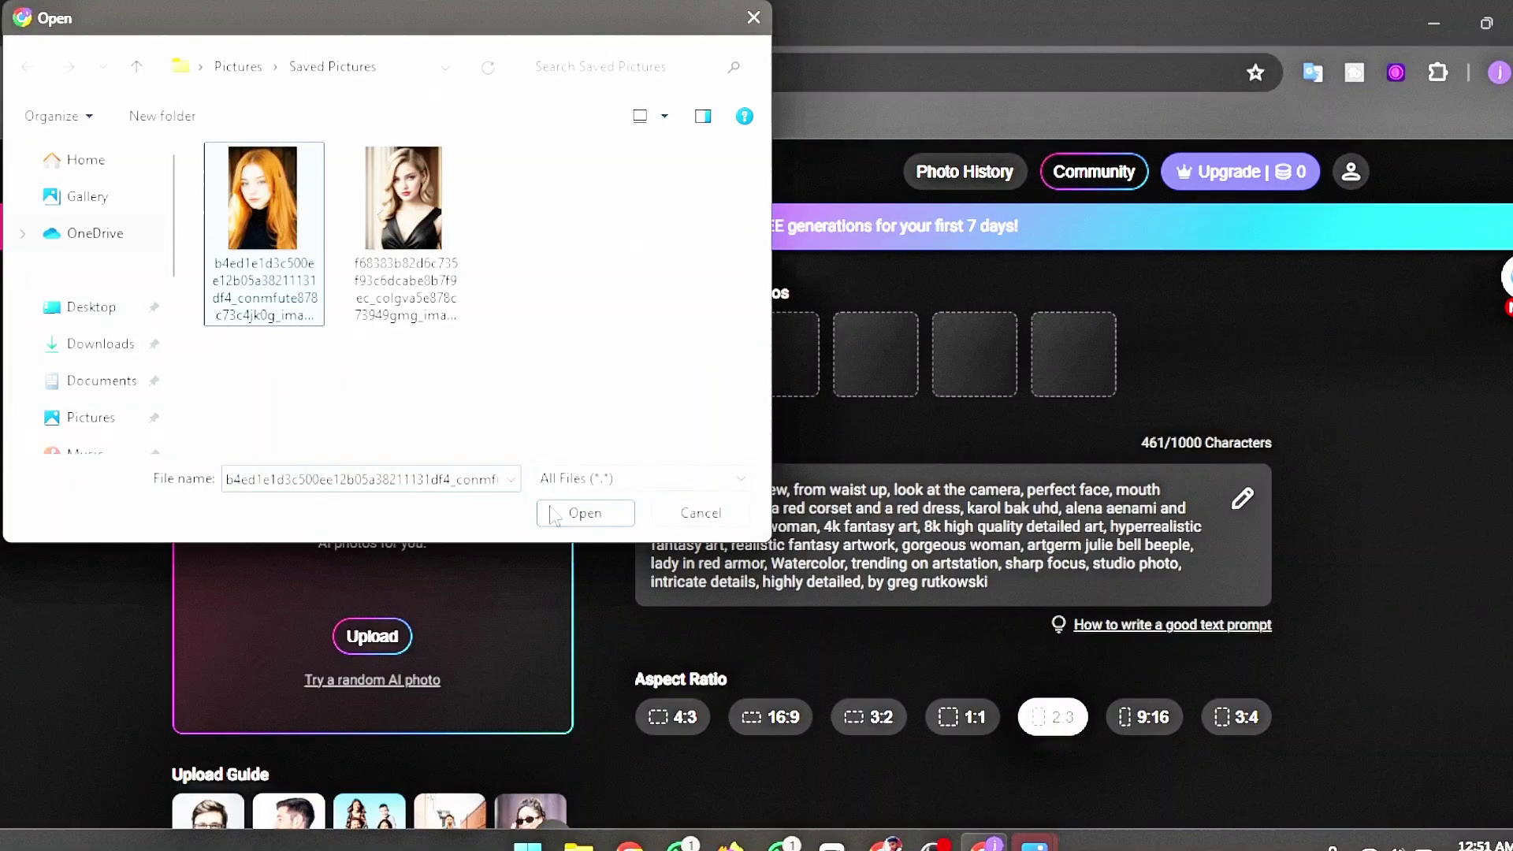
click(556, 513)
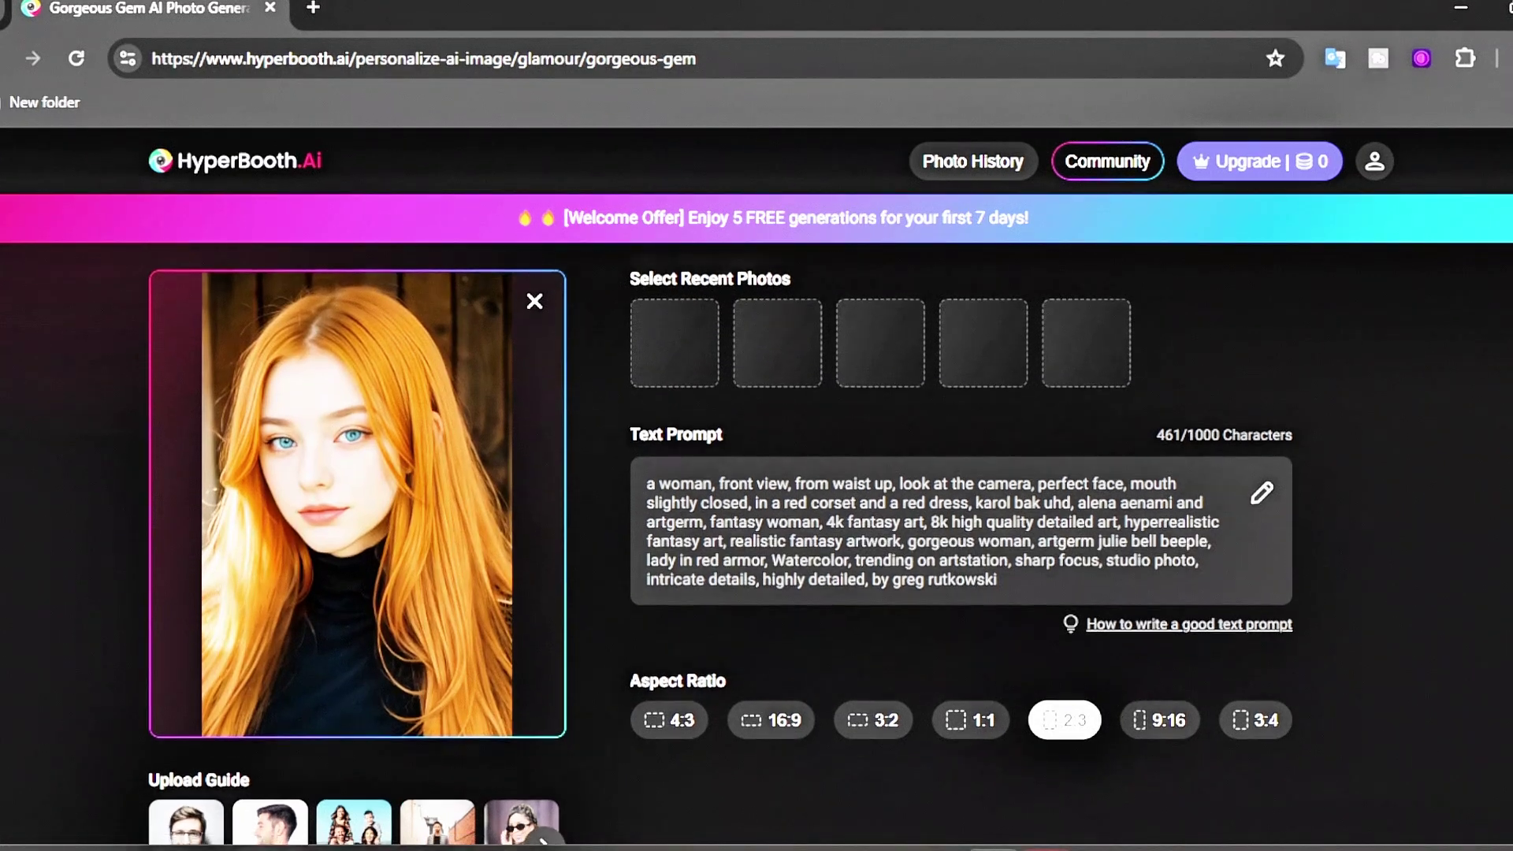
scroll(556, 516, down, 1)
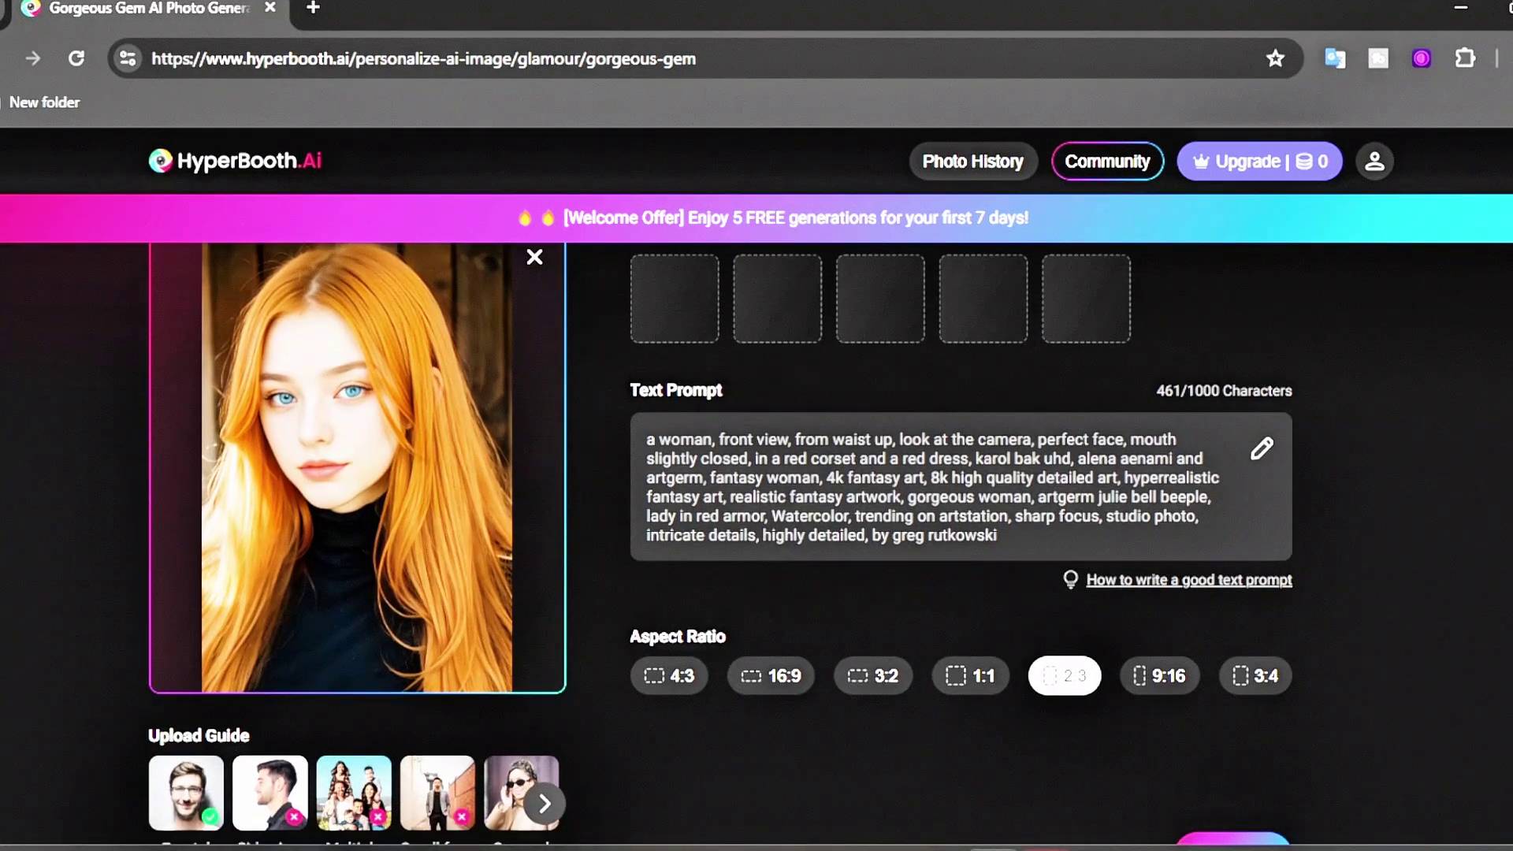
scroll(757, 544, down, 1)
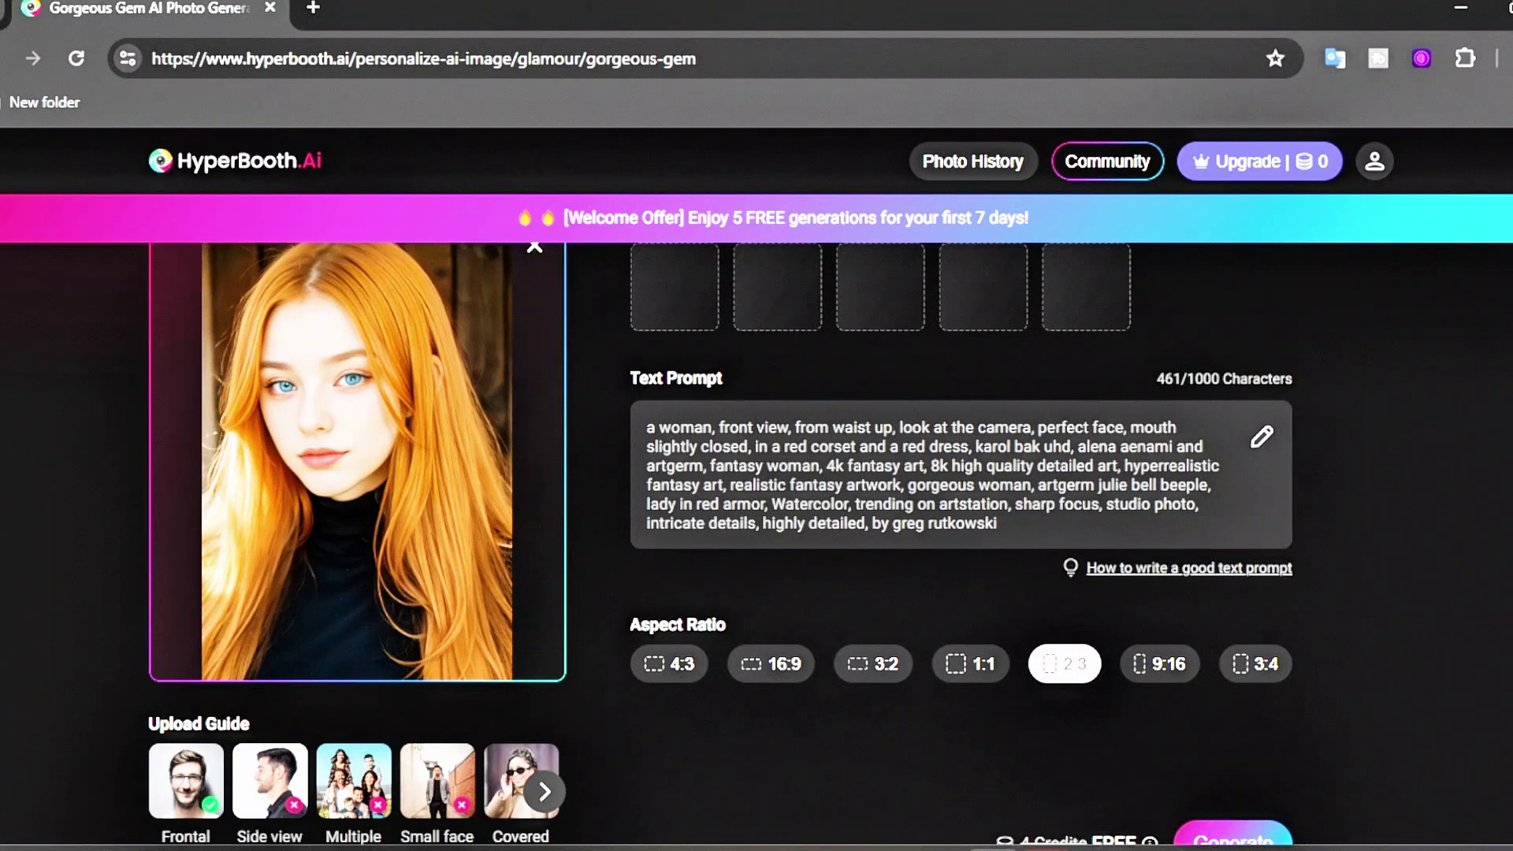
scroll(756, 544, down, 2)
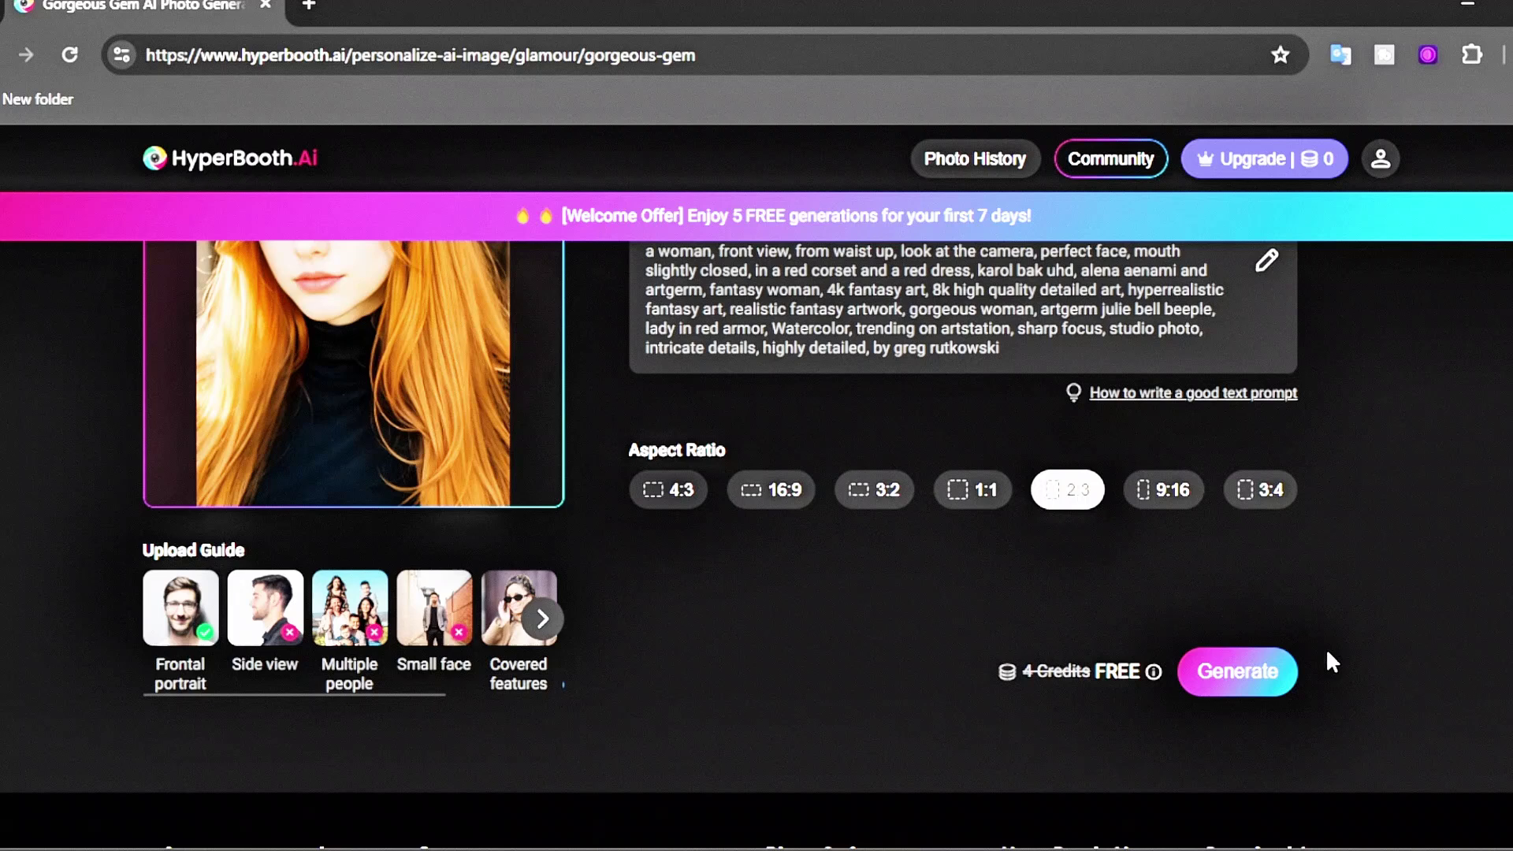
Generate the Gorgeous Gem portraits, browse them, and favourite and download the third one
click(1248, 676)
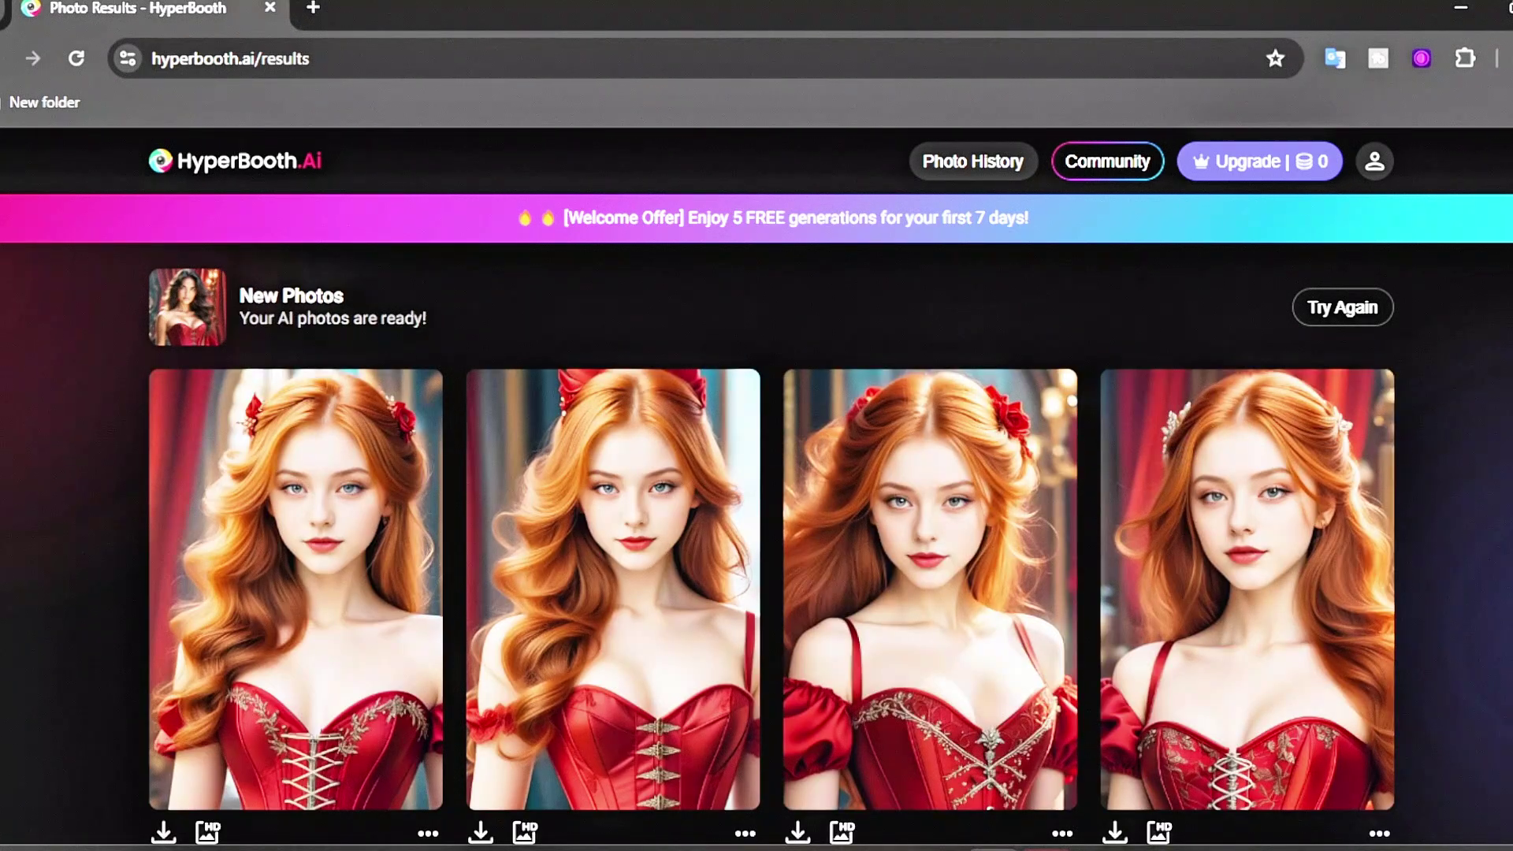
click(349, 593)
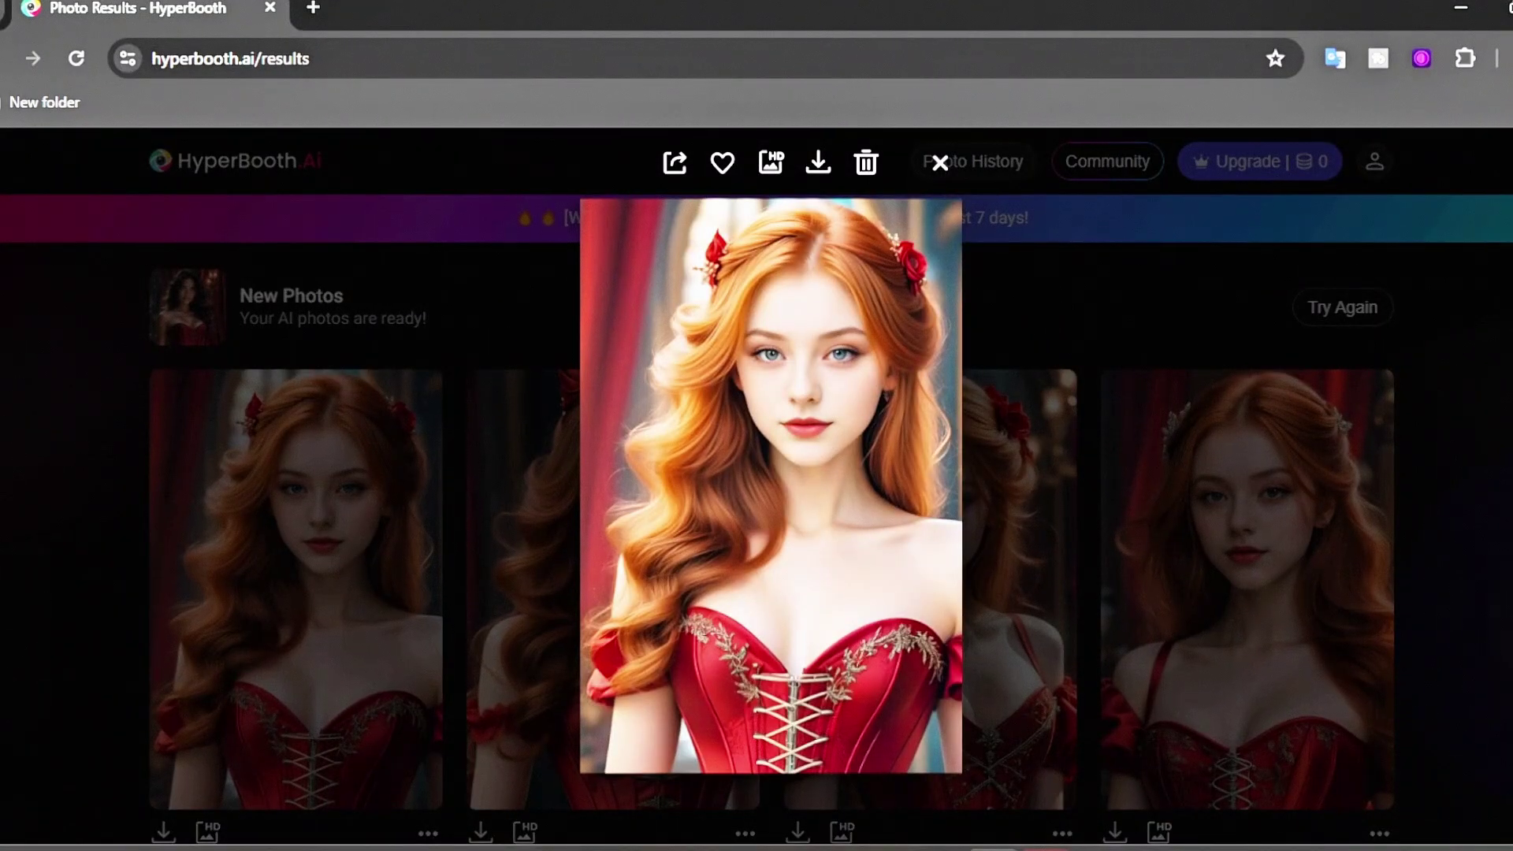
key(Right)
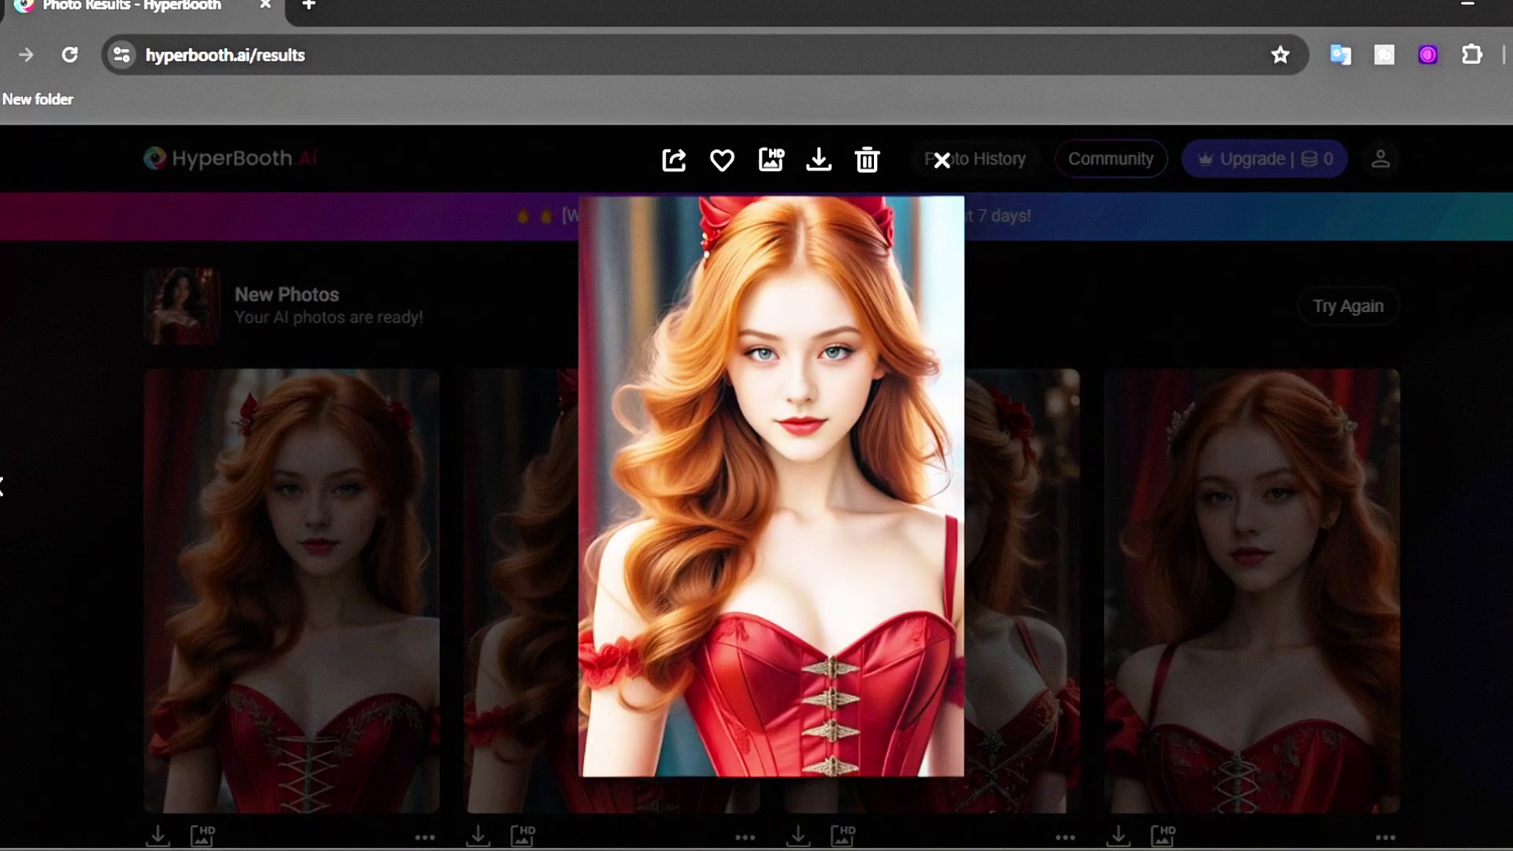
key(Right)
key(Right)
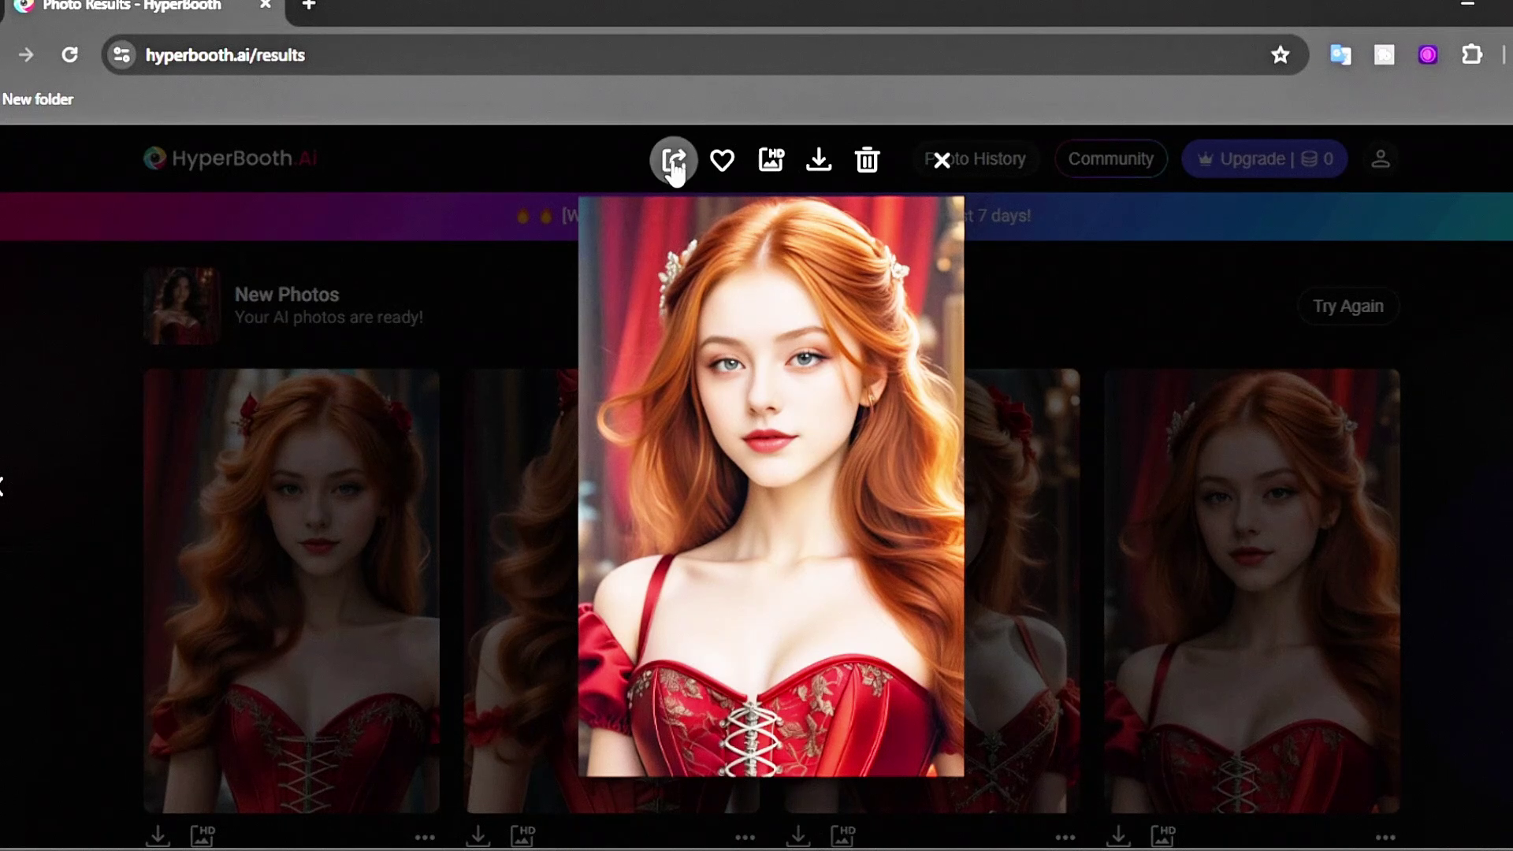
click(720, 160)
click(816, 162)
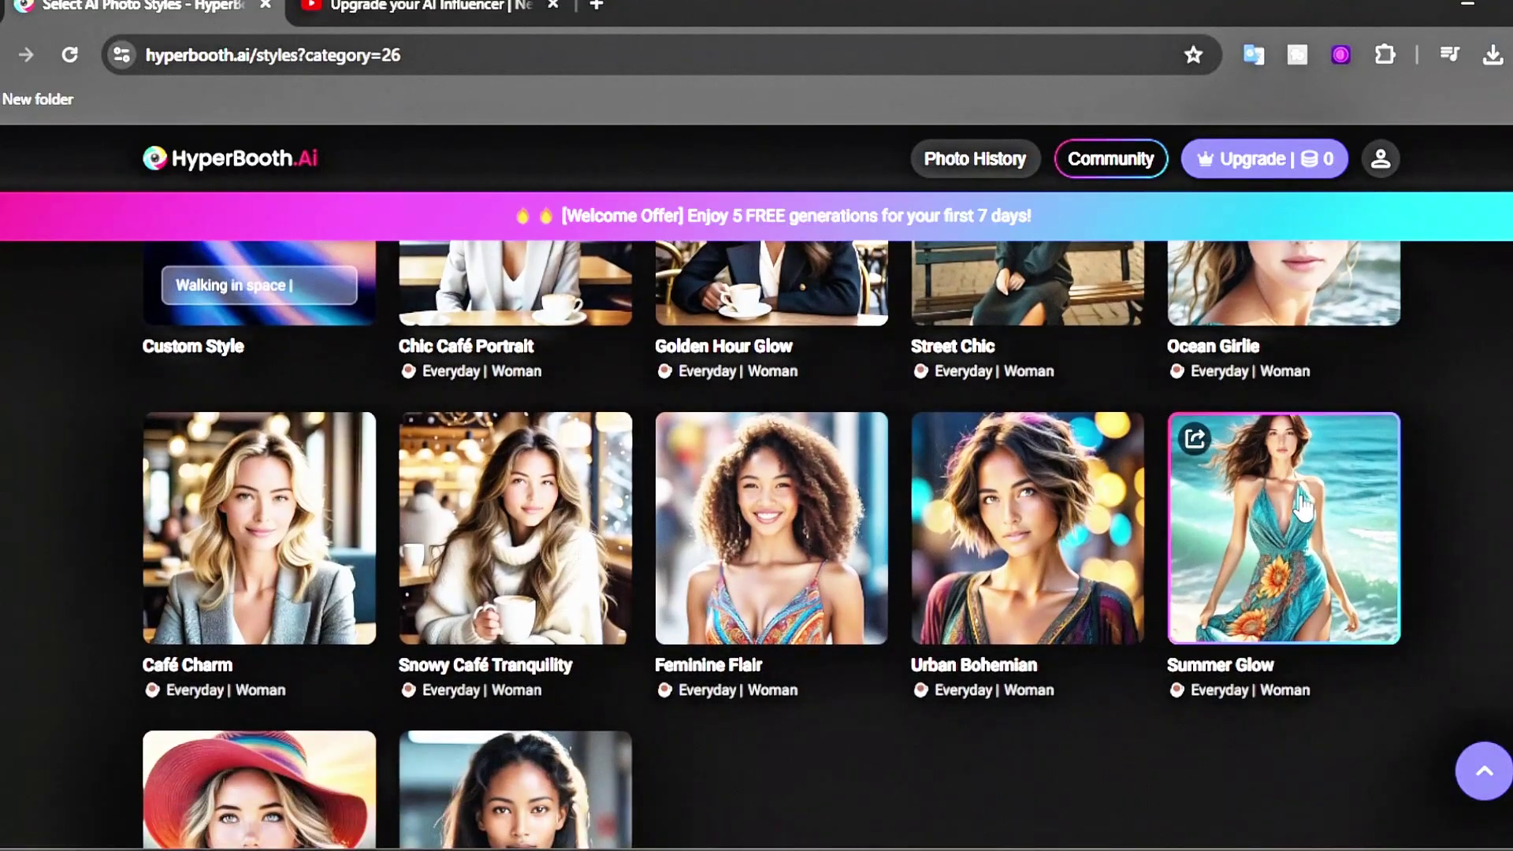
Generate Summer Glow portraits at 1:1 using the recently uploaded red-haired photo
click(1300, 504)
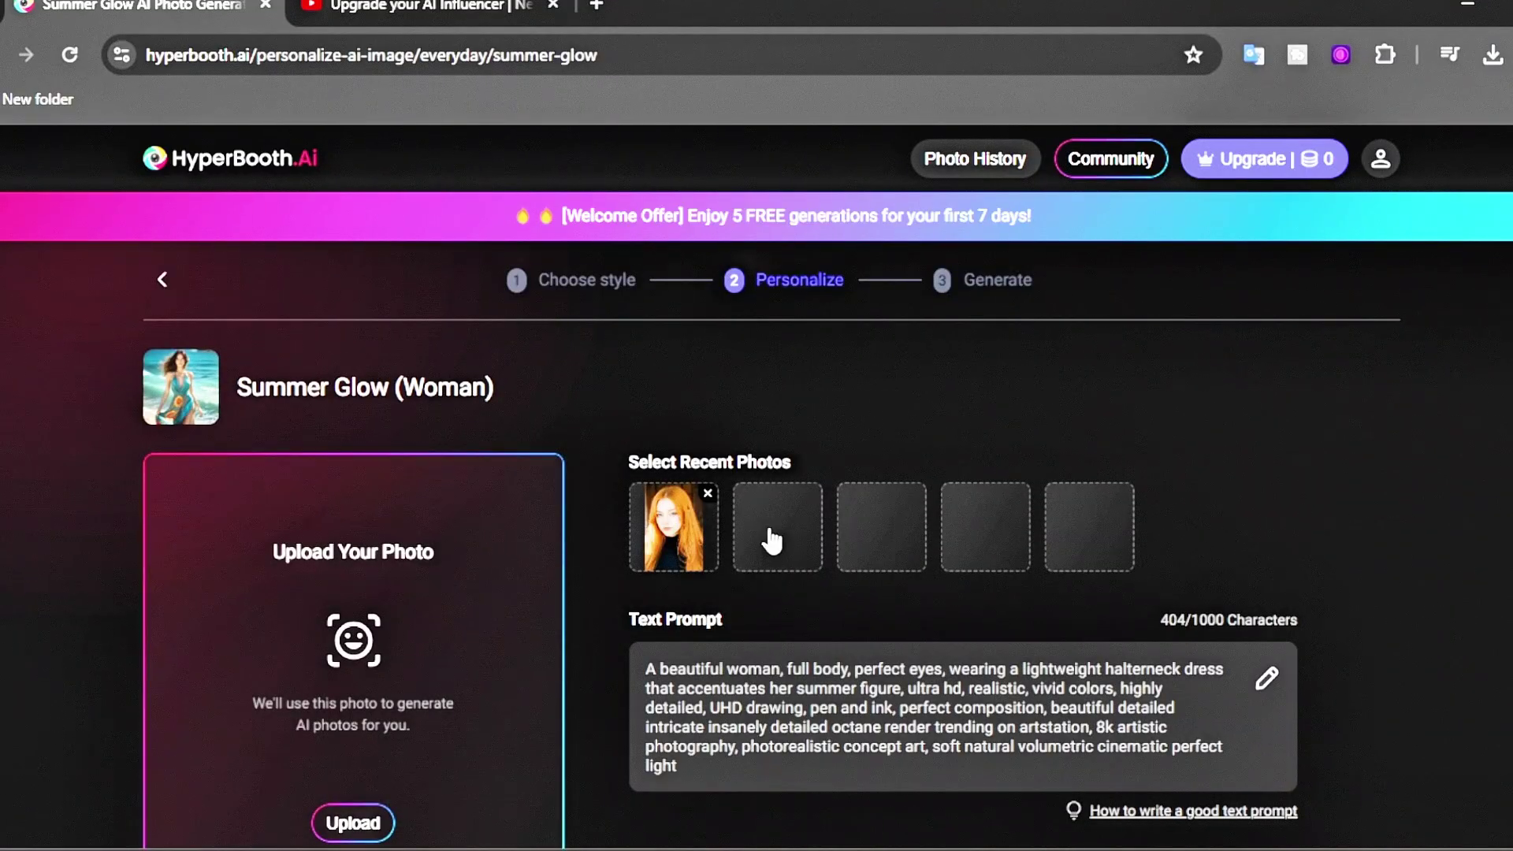
click(670, 524)
scroll(671, 525, down, 3)
click(972, 612)
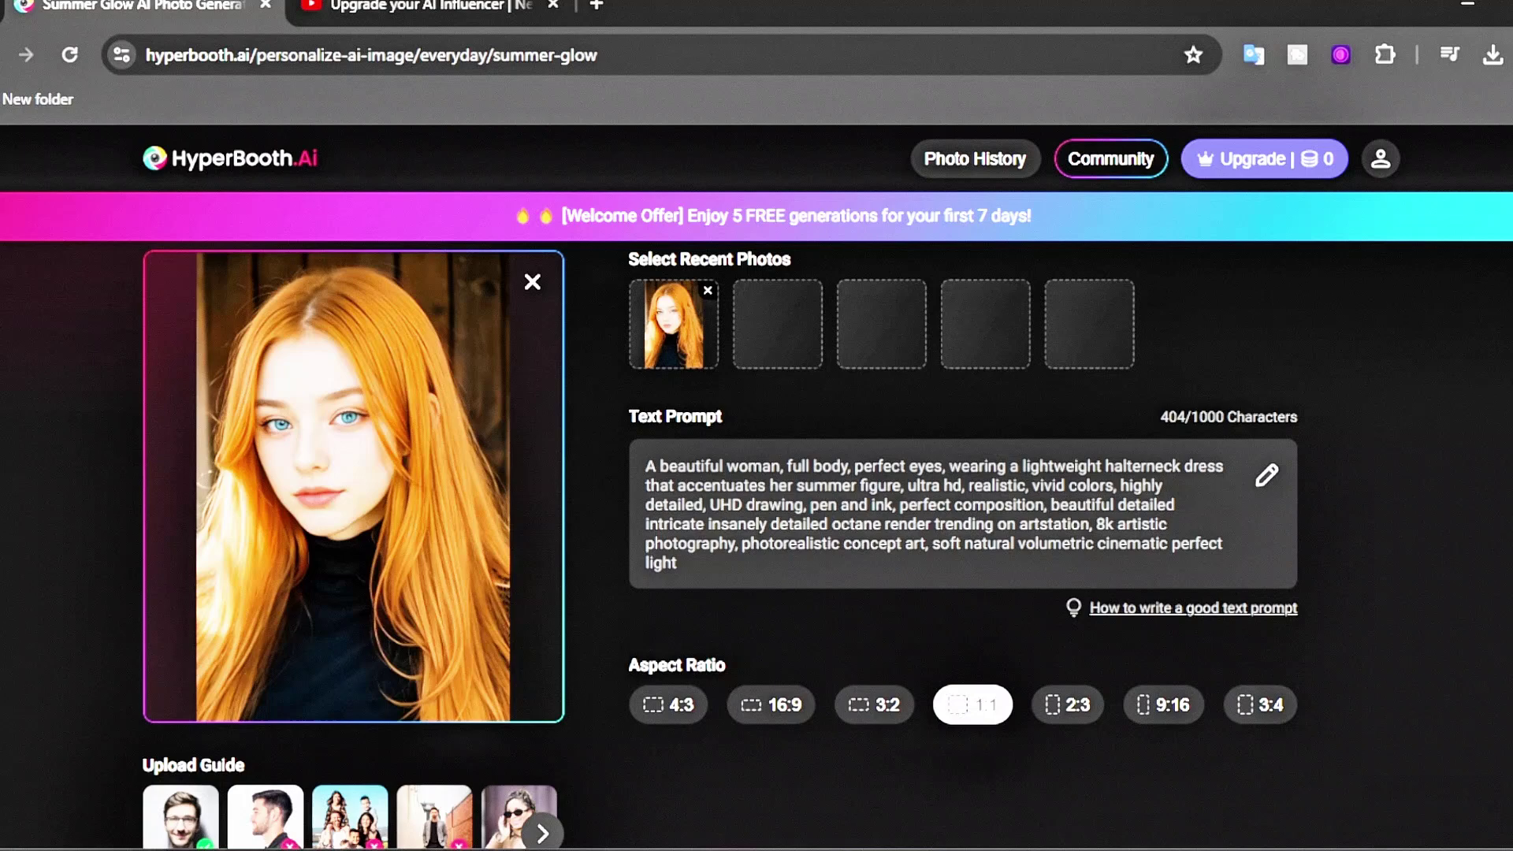
scroll(972, 611, down, 1)
click(1235, 706)
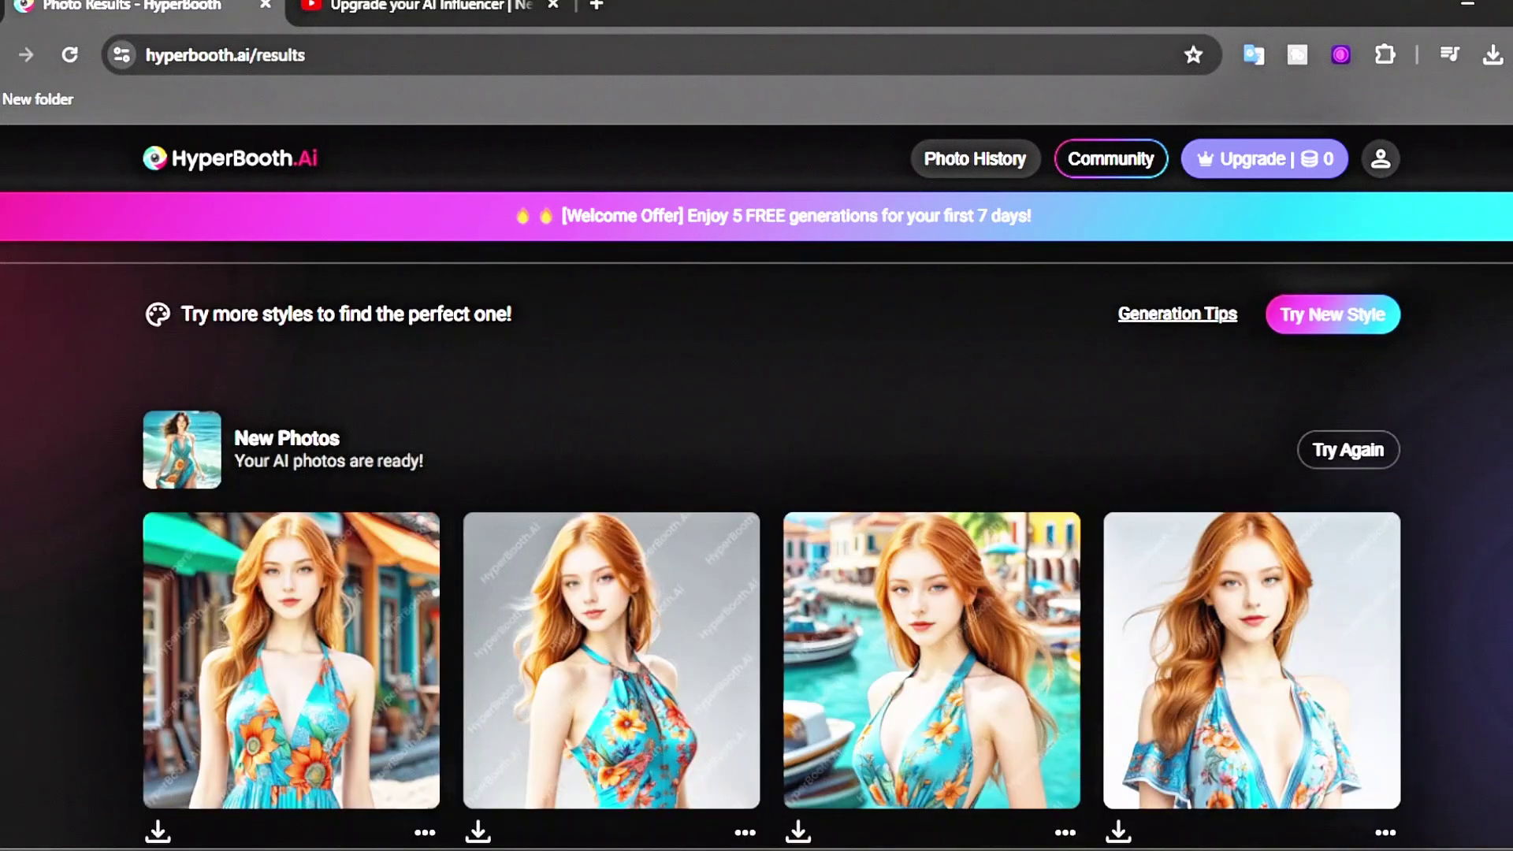
Preview the first three Summer Glow portraits enlarged, then close the enlarged view
scroll(459, 646, down, 1)
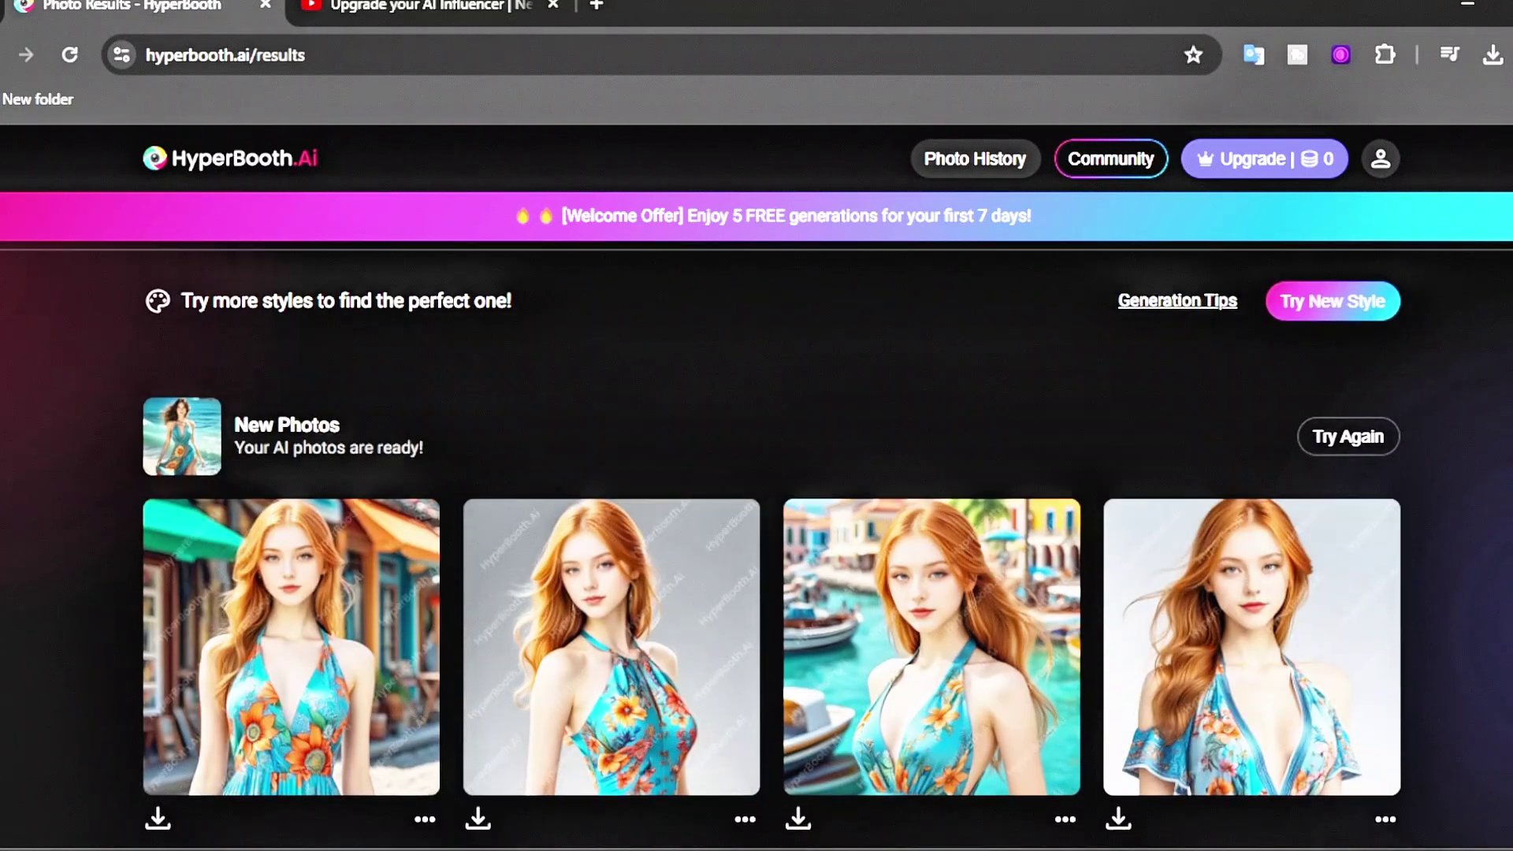
mouse_move(459, 646)
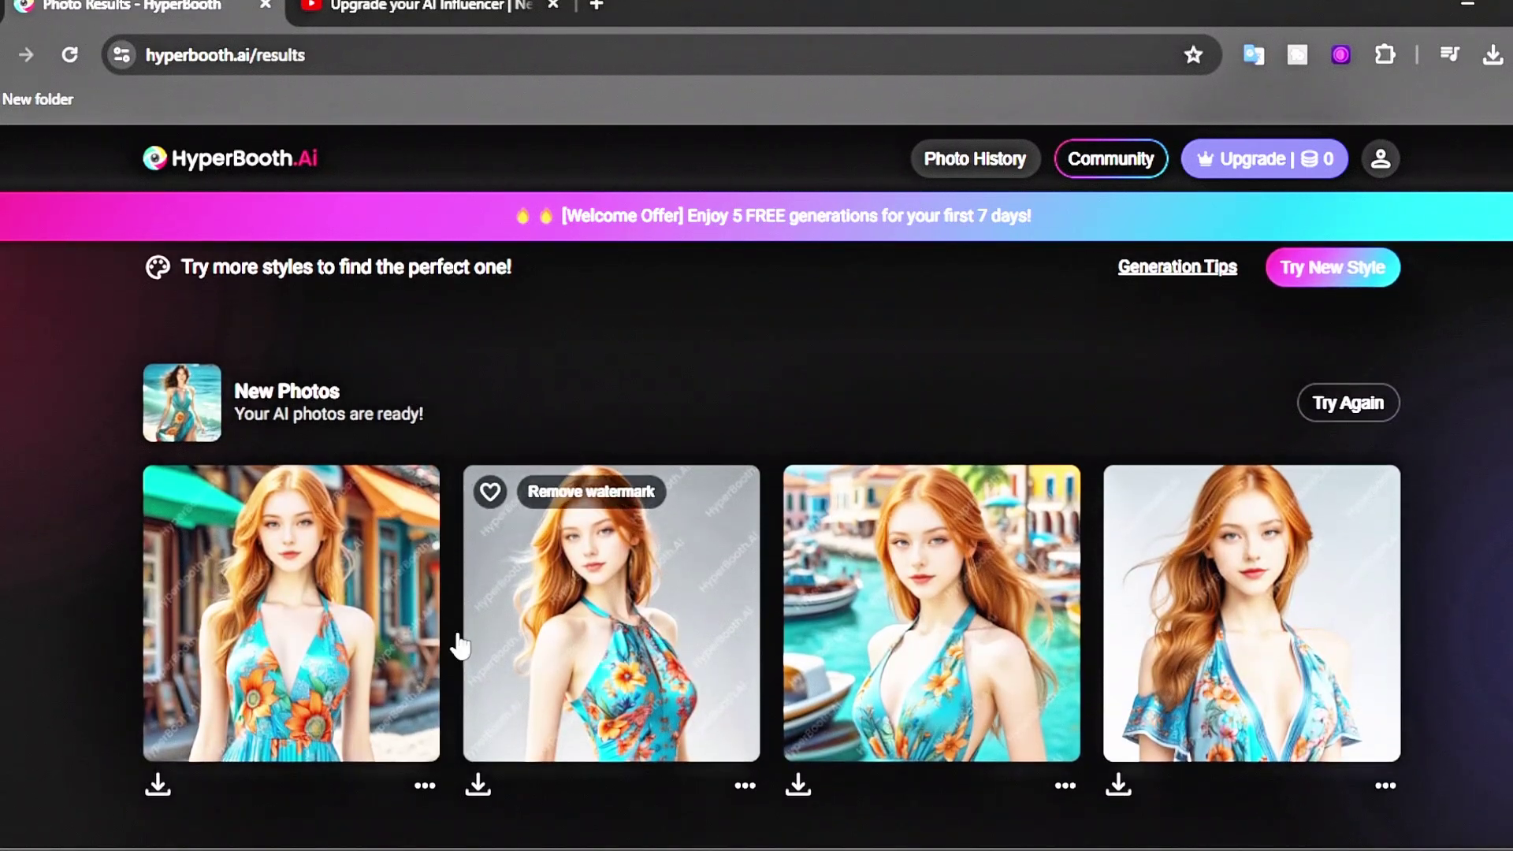
click(353, 614)
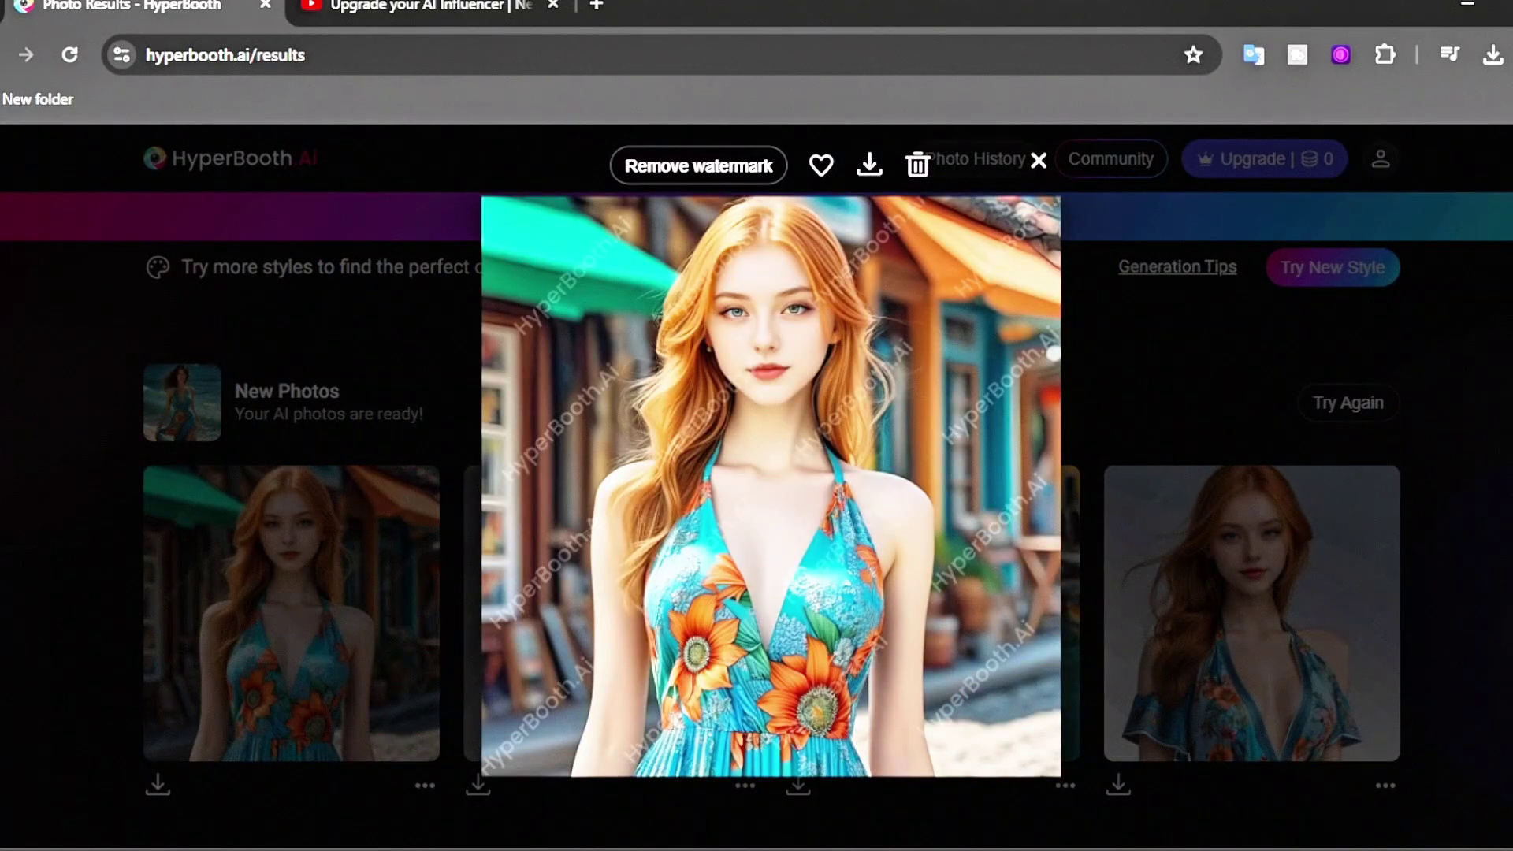
key(Right)
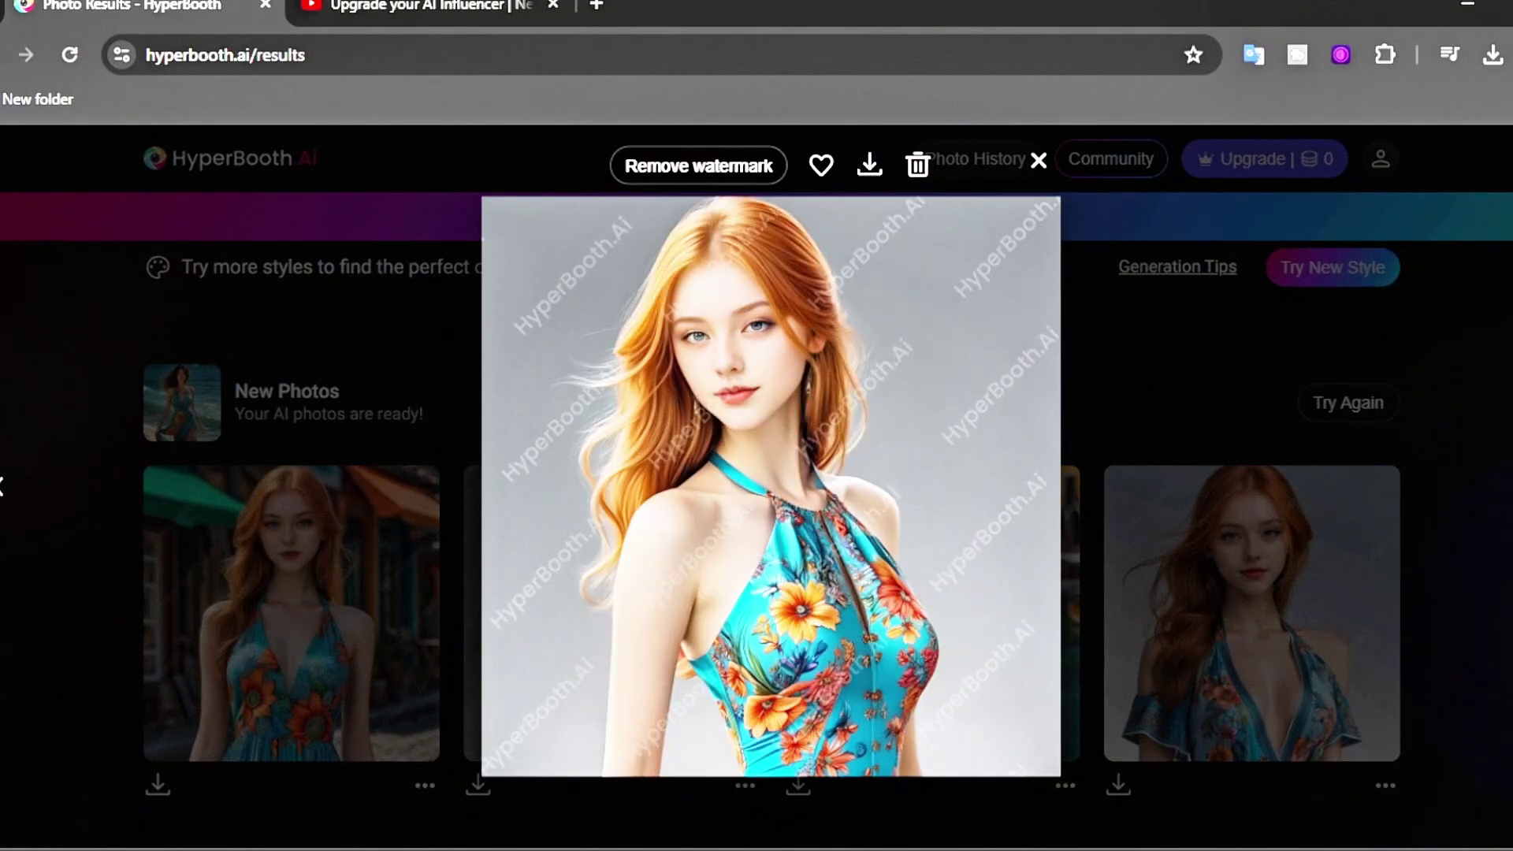
key(Right)
key(Right)
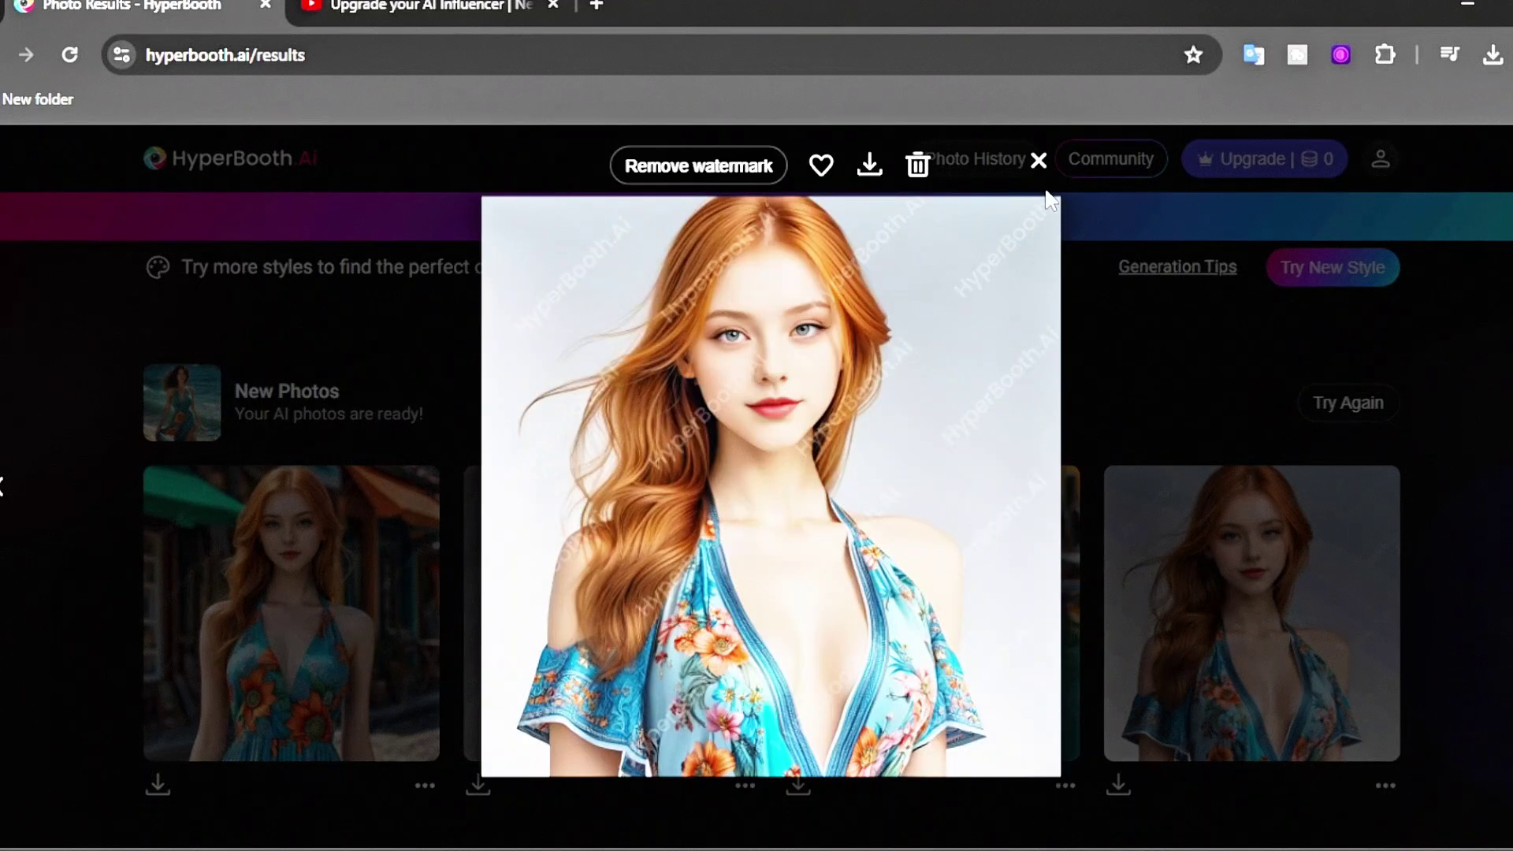
click(1038, 163)
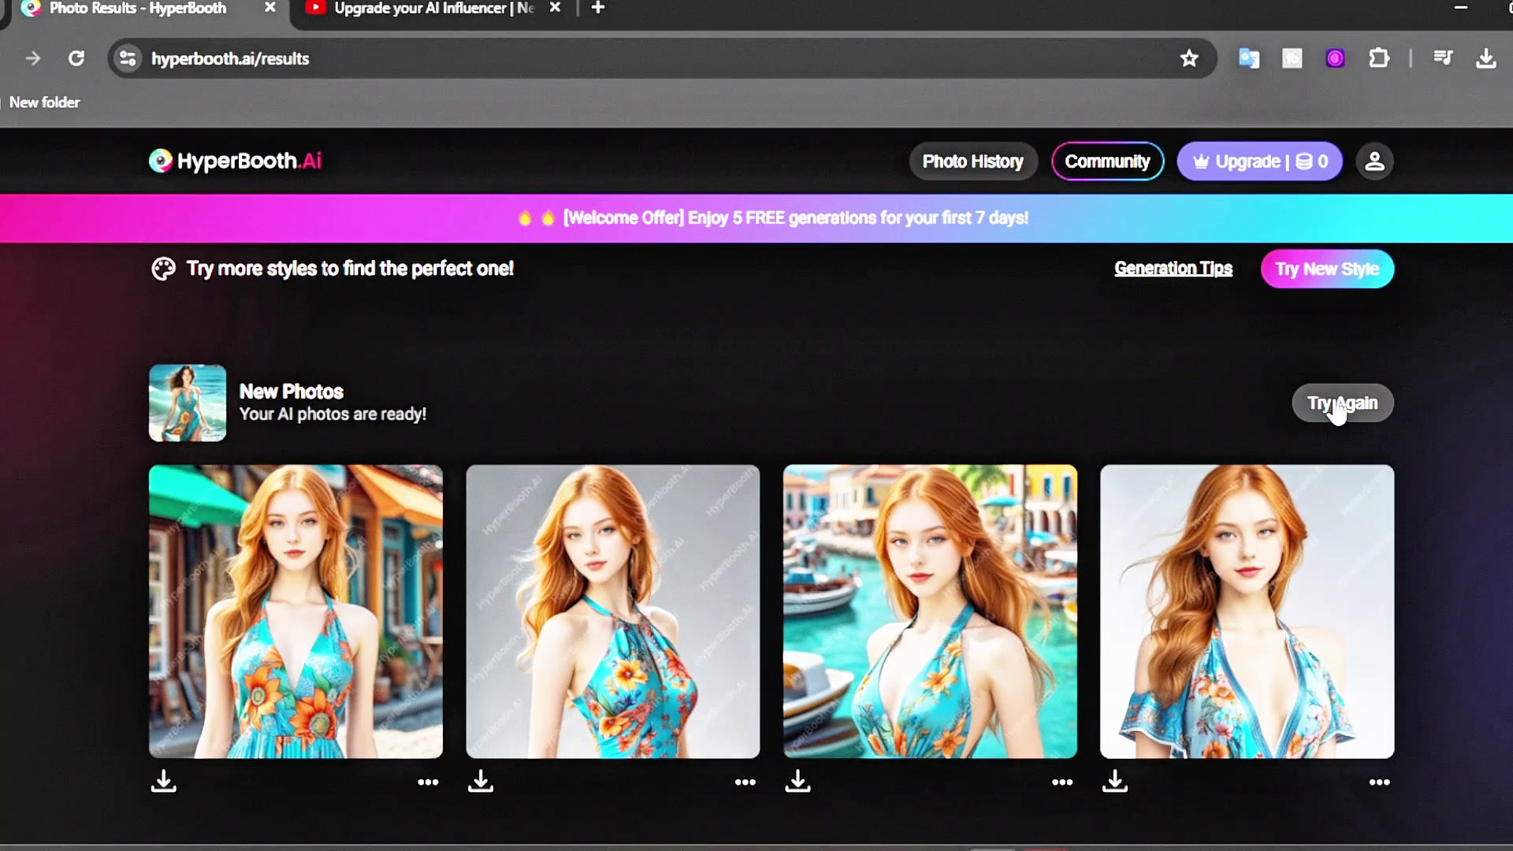
Regenerate Summer Glow portraits with the recent red-haired photo as reference
click(1337, 408)
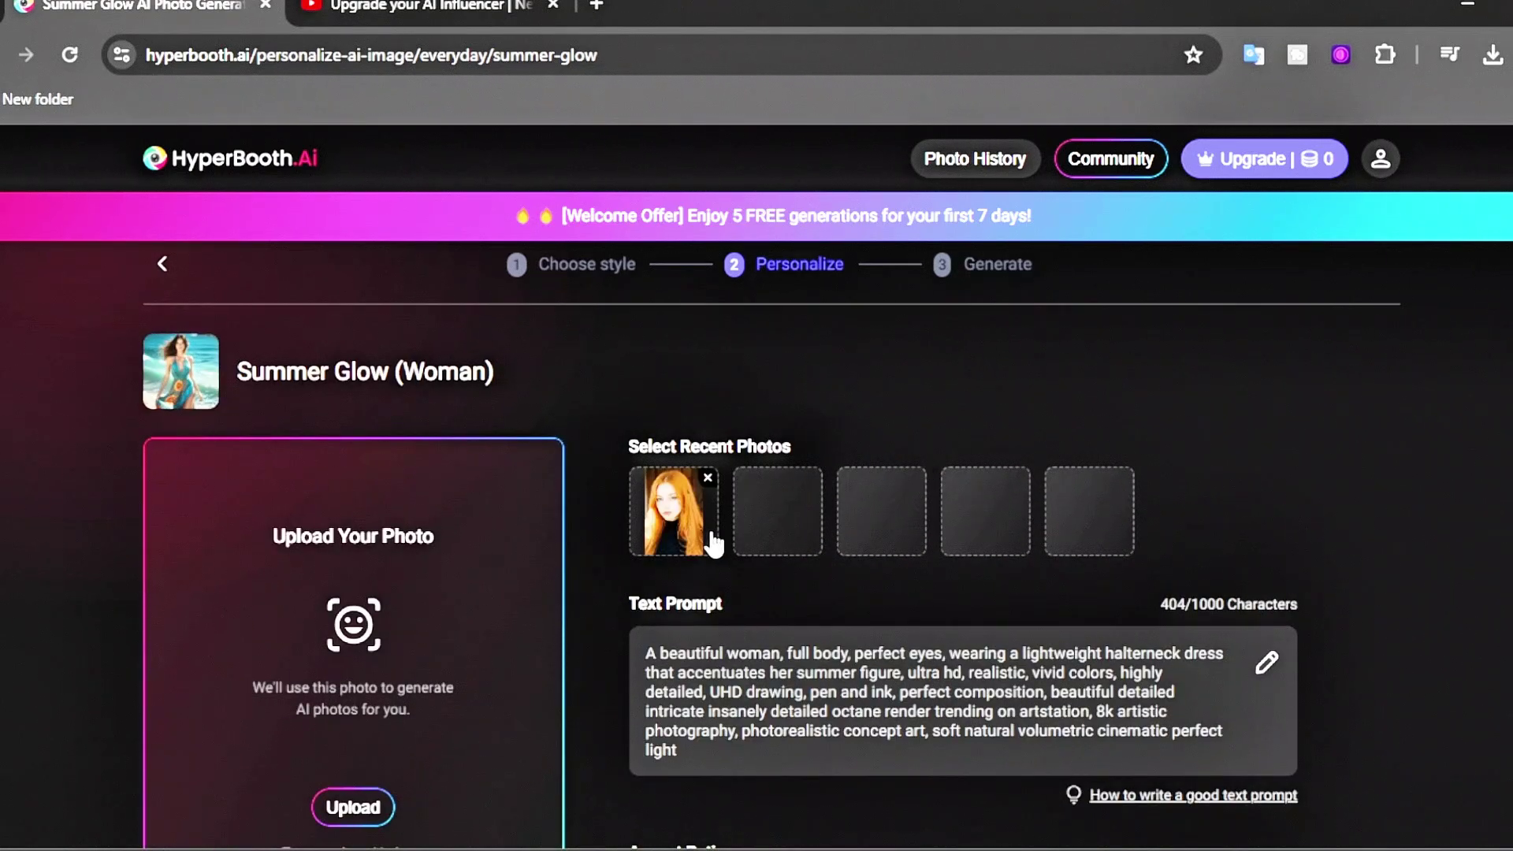
click(713, 544)
scroll(713, 544, down, 3)
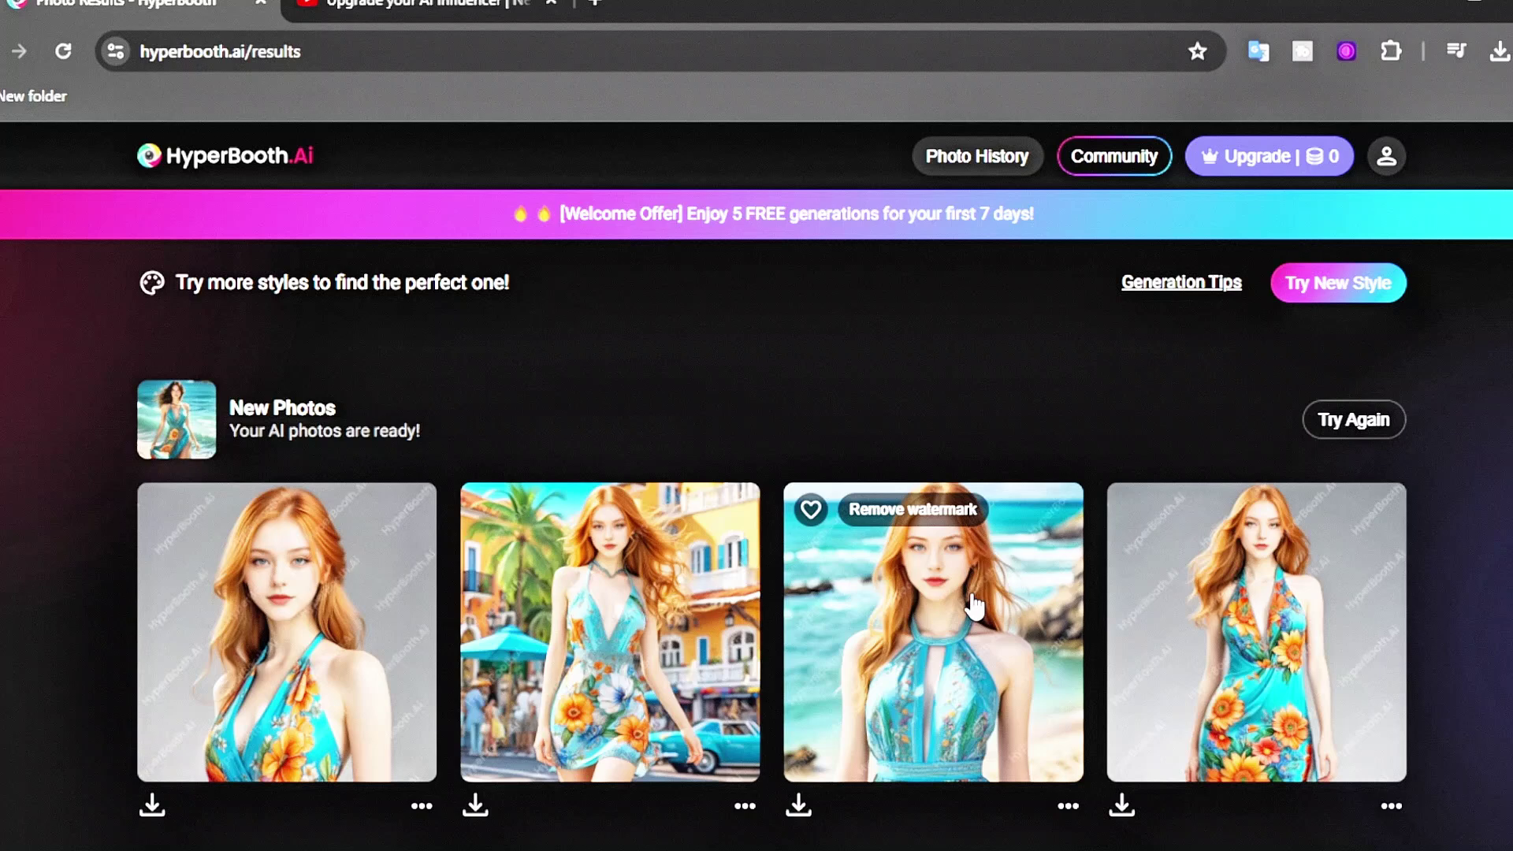
Enlarge the beach photo from the new set, browse the other photos, and close the view
click(970, 593)
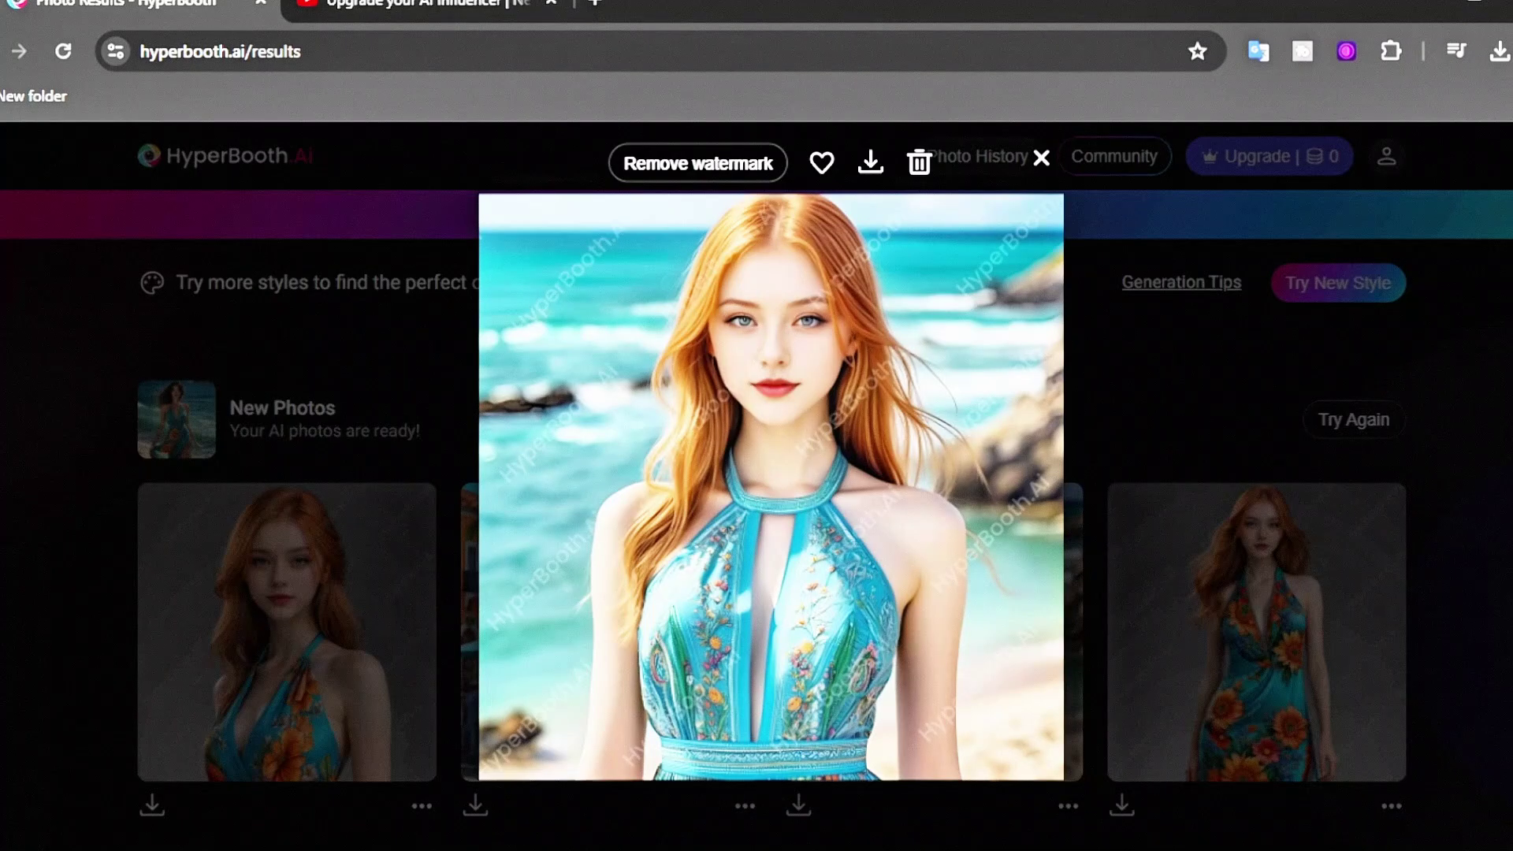
key(Right)
key(Left)
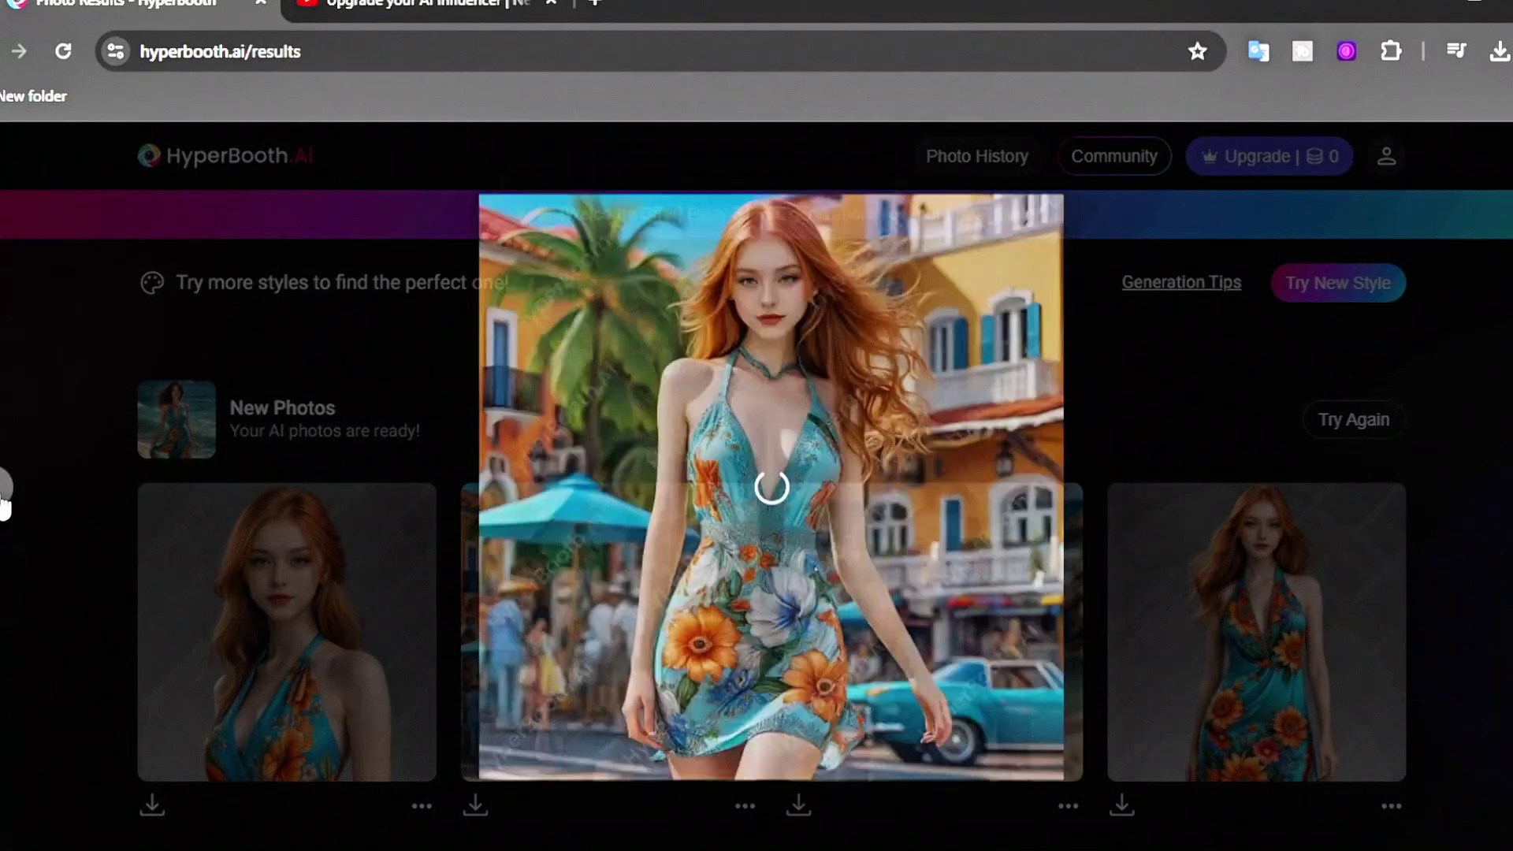
key(Left)
click(1040, 158)
scroll(756, 551, down, 1)
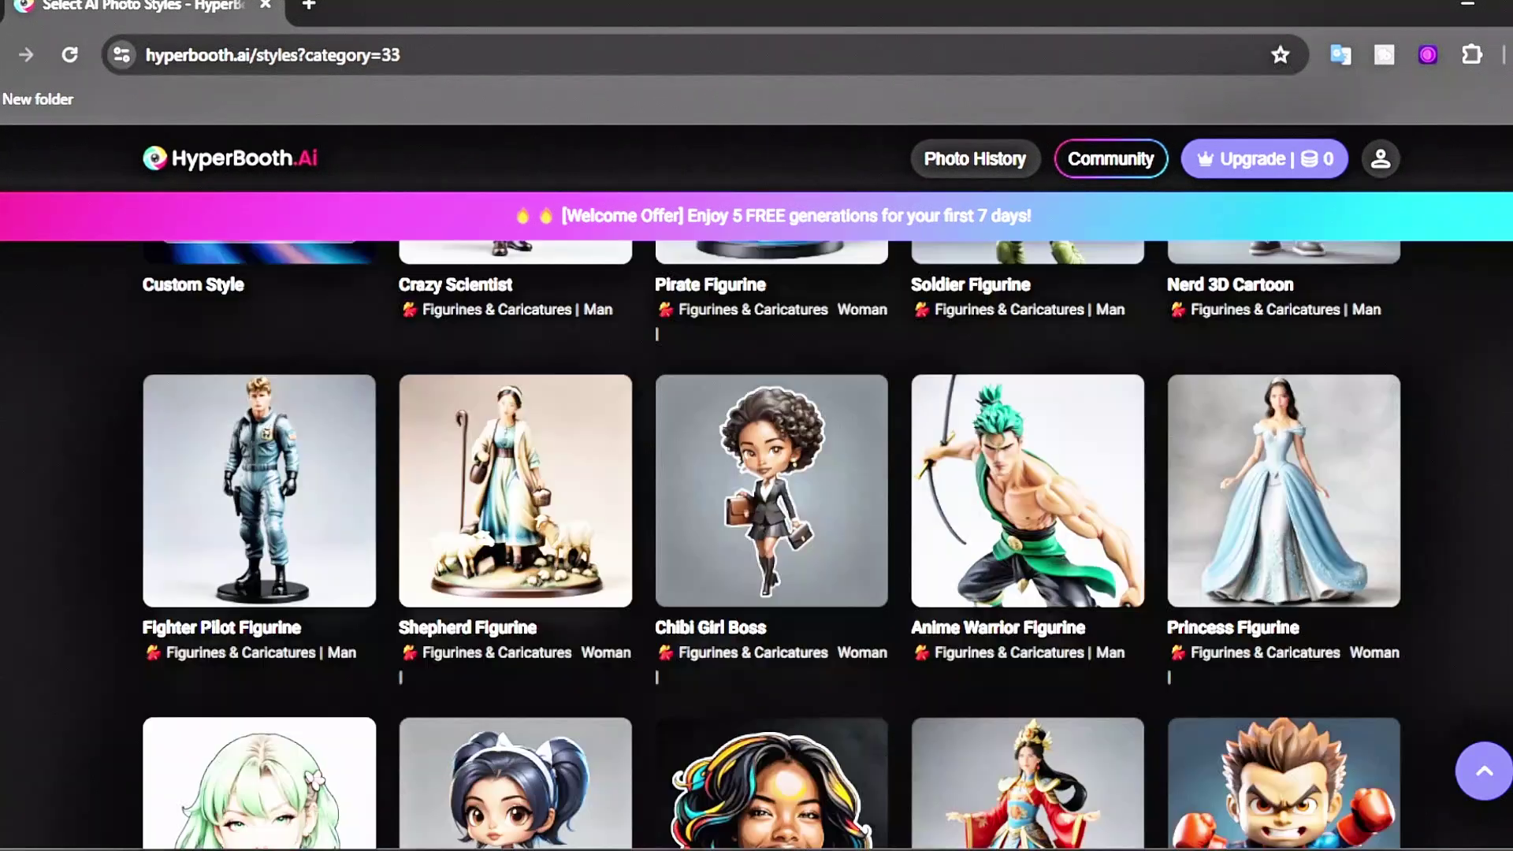
Browse the Sketches, Artwork and Figurines & Caricatures style categories
scroll(757, 473, up, 6)
click(1334, 465)
click(1371, 457)
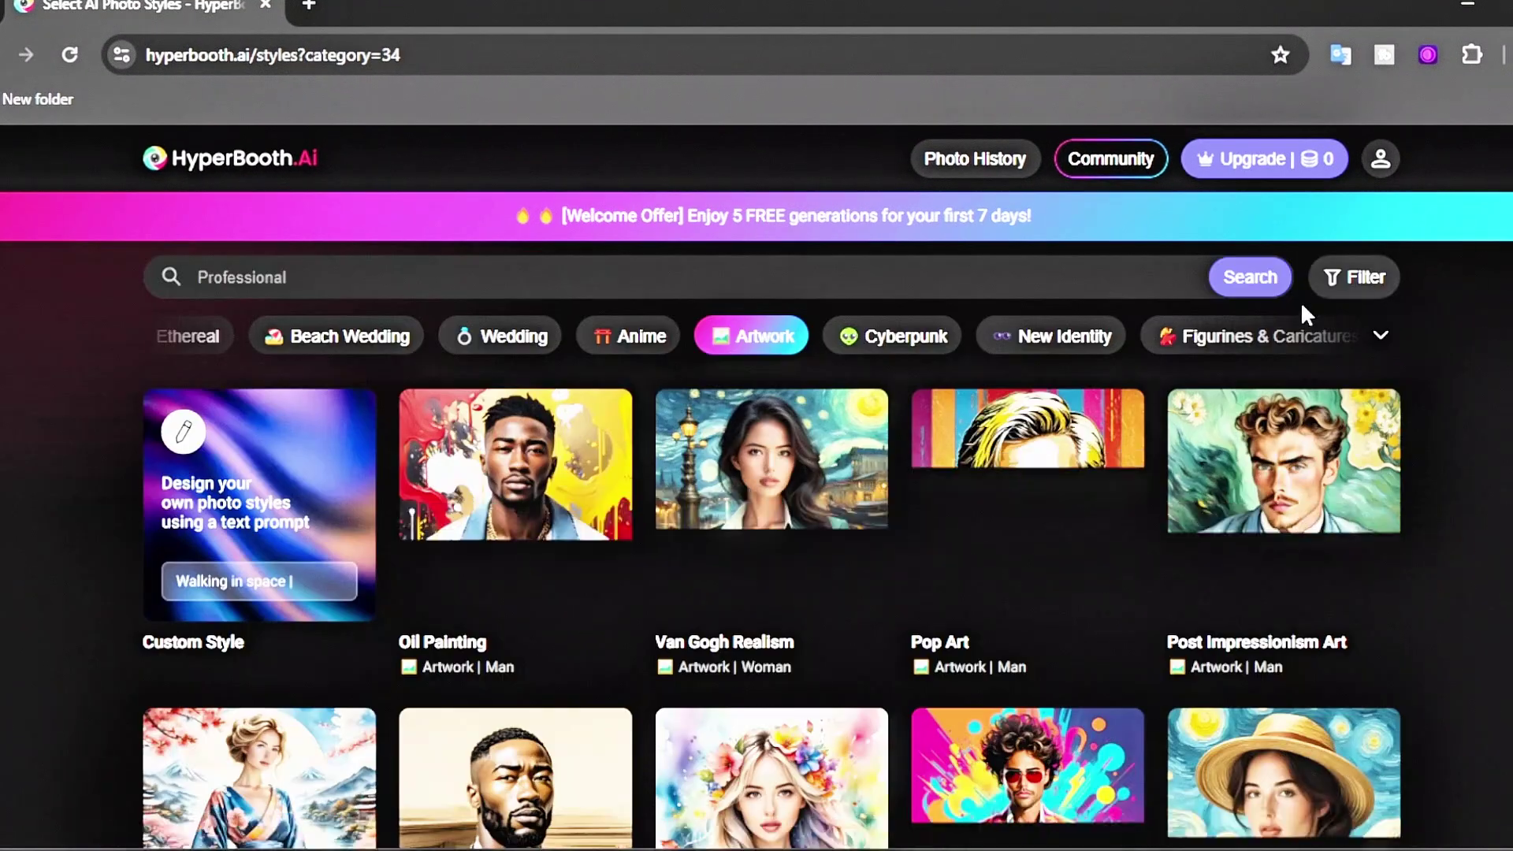
click(1375, 455)
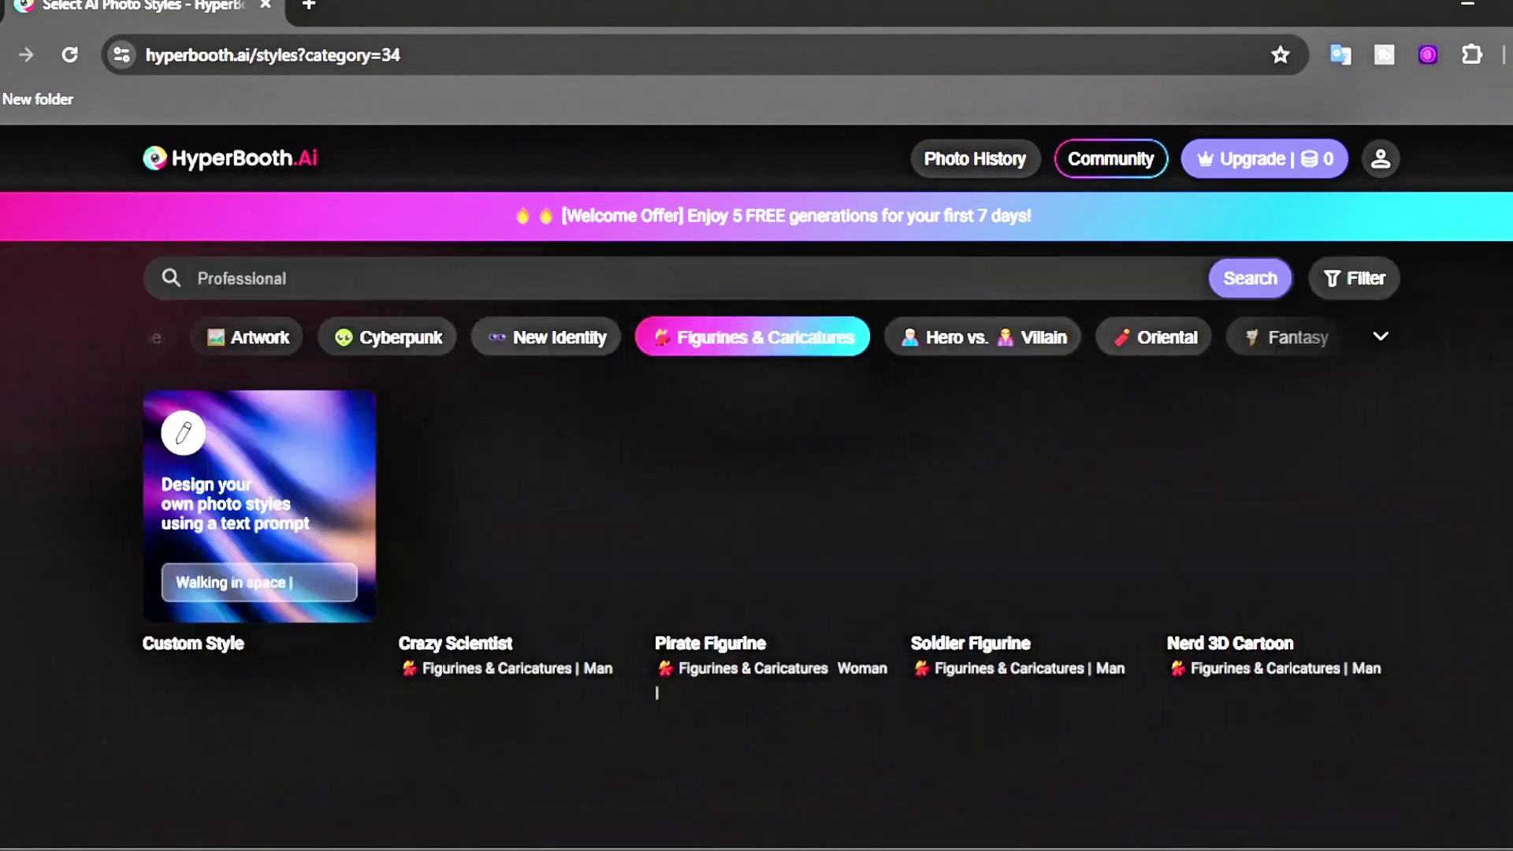
scroll(756, 544, down, 5)
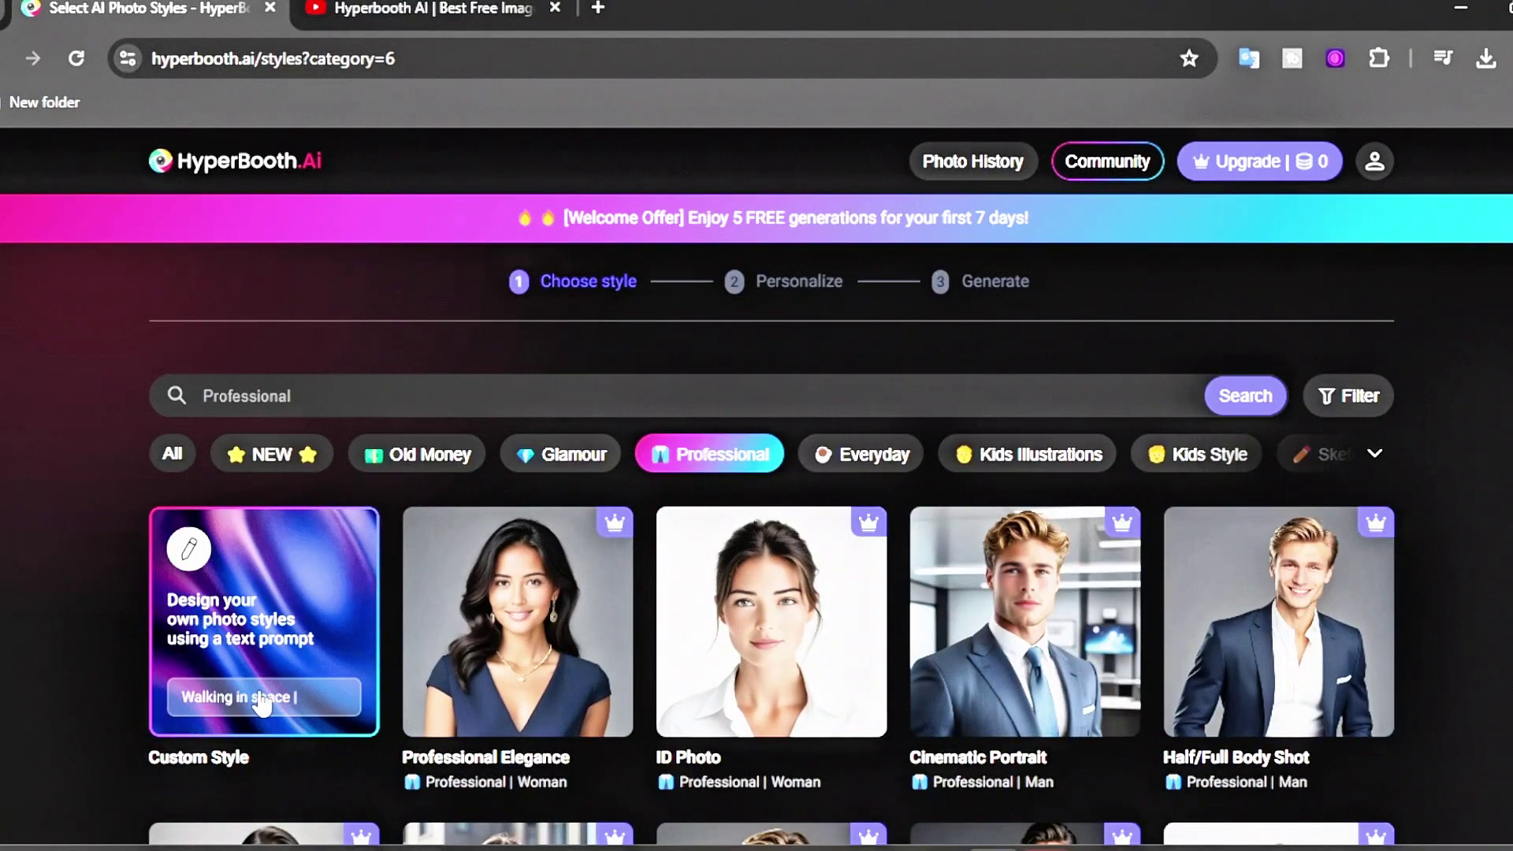
Start a Custom Style from the cafe text prompt using the red-haired woman's recent photo
click(261, 701)
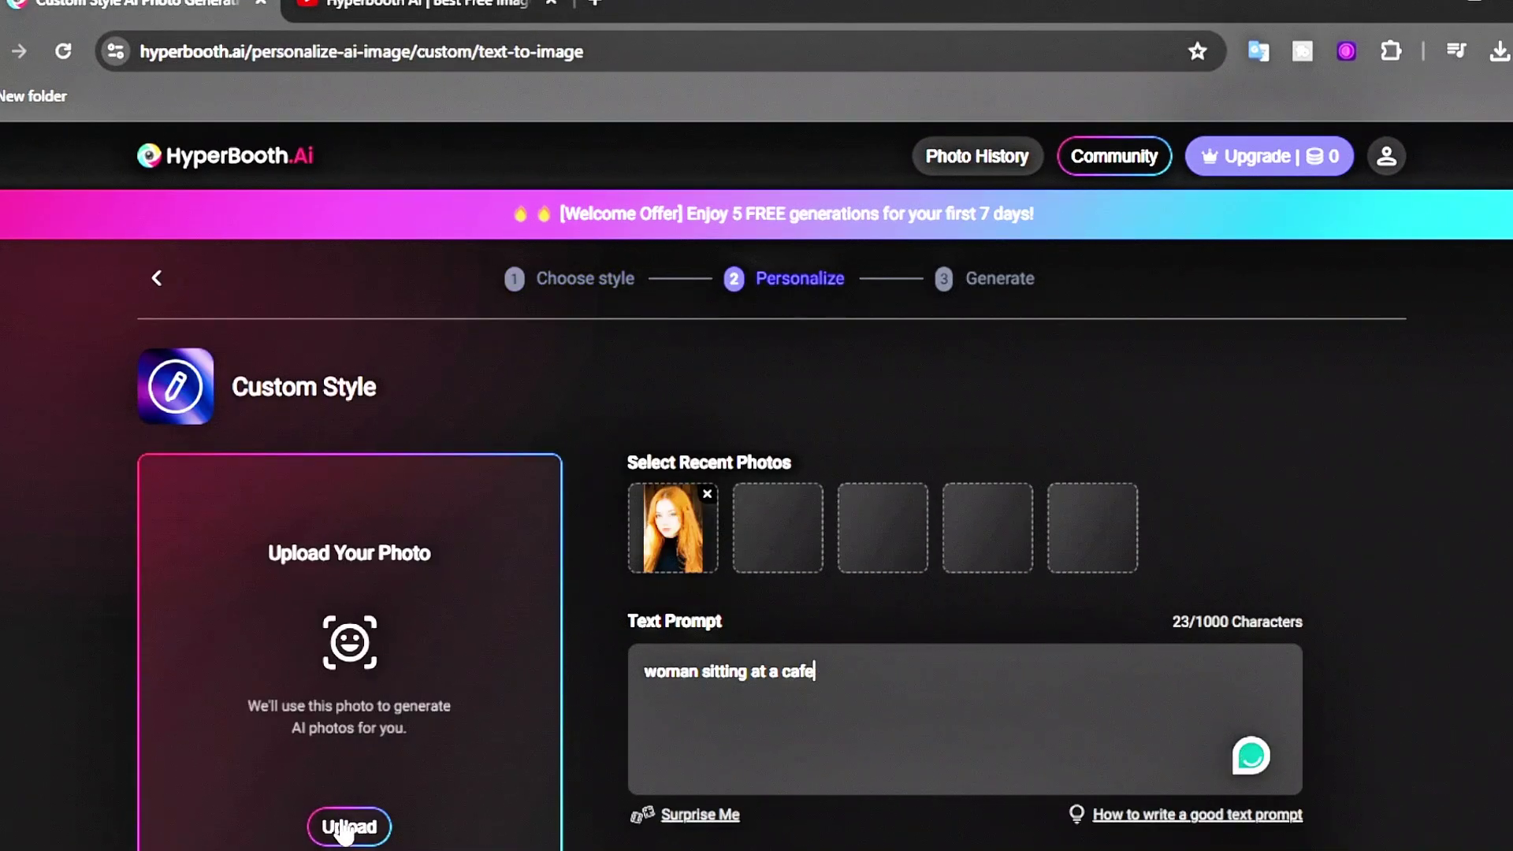
click(673, 543)
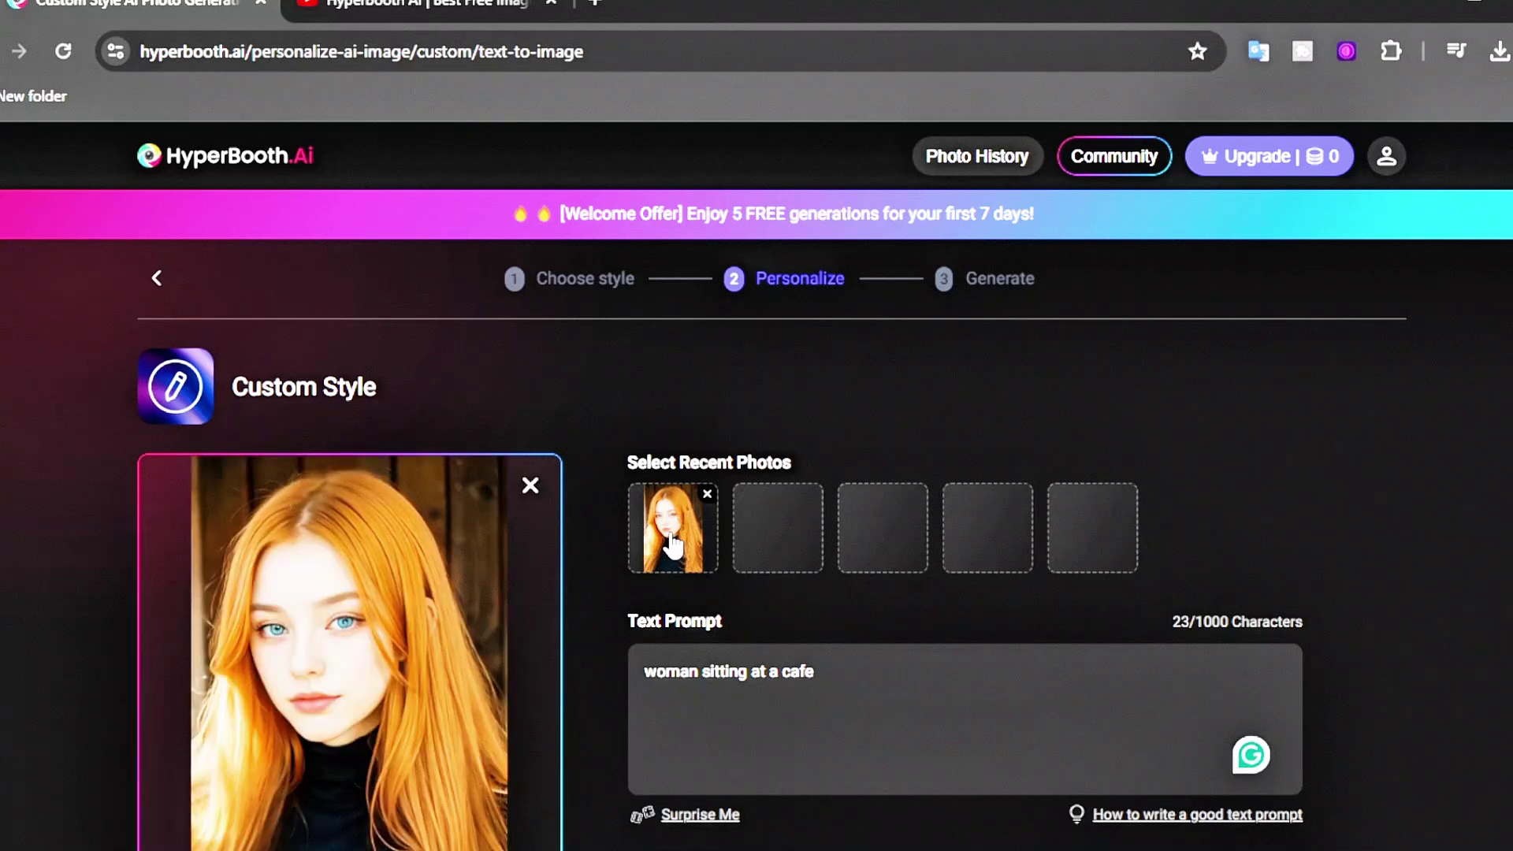
scroll(799, 713, down, 3)
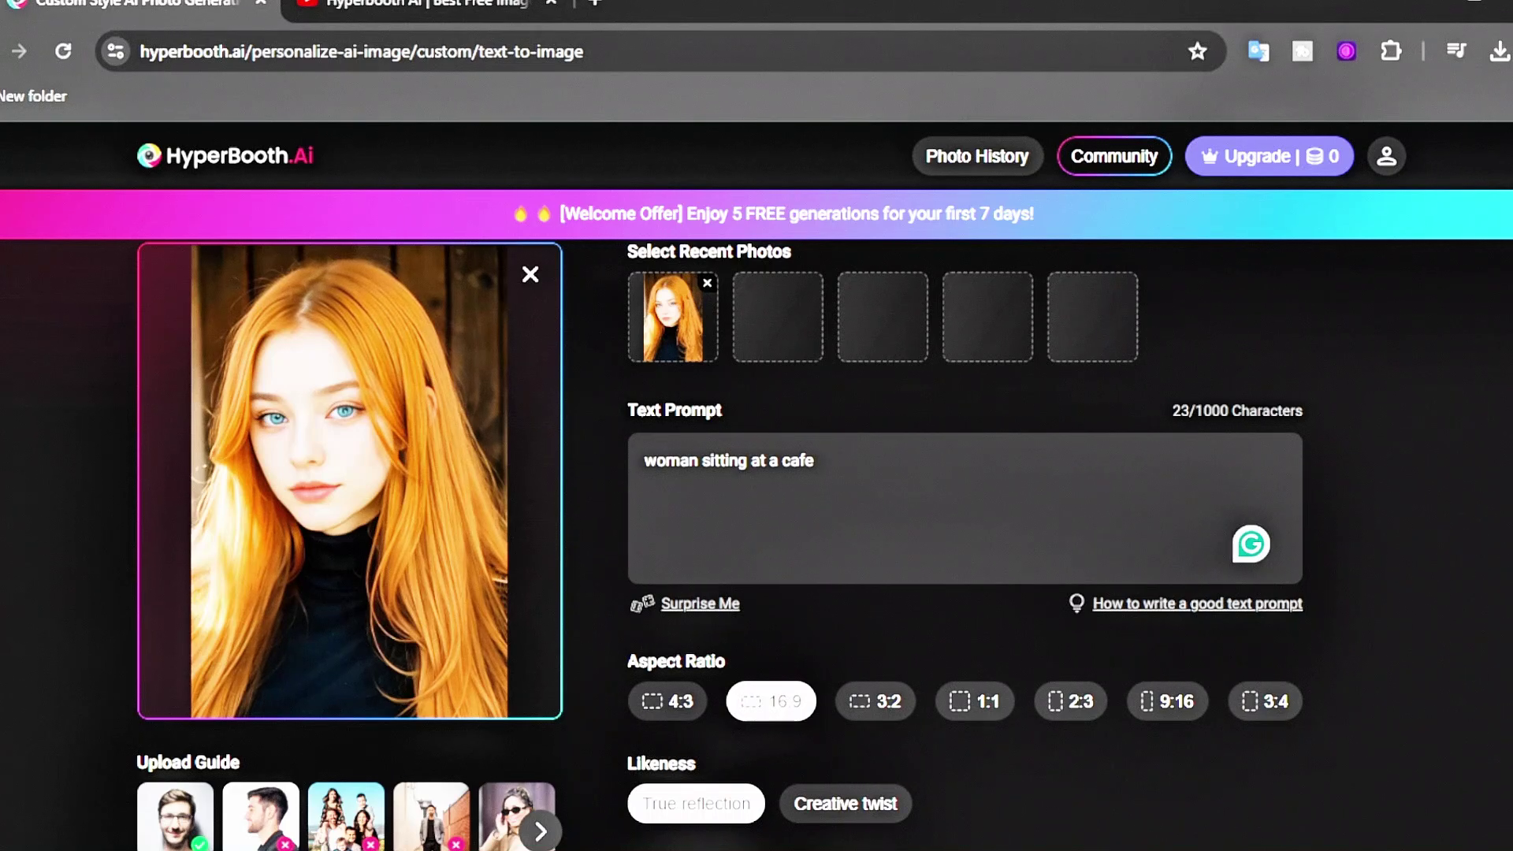
scroll(757, 544, down, 2)
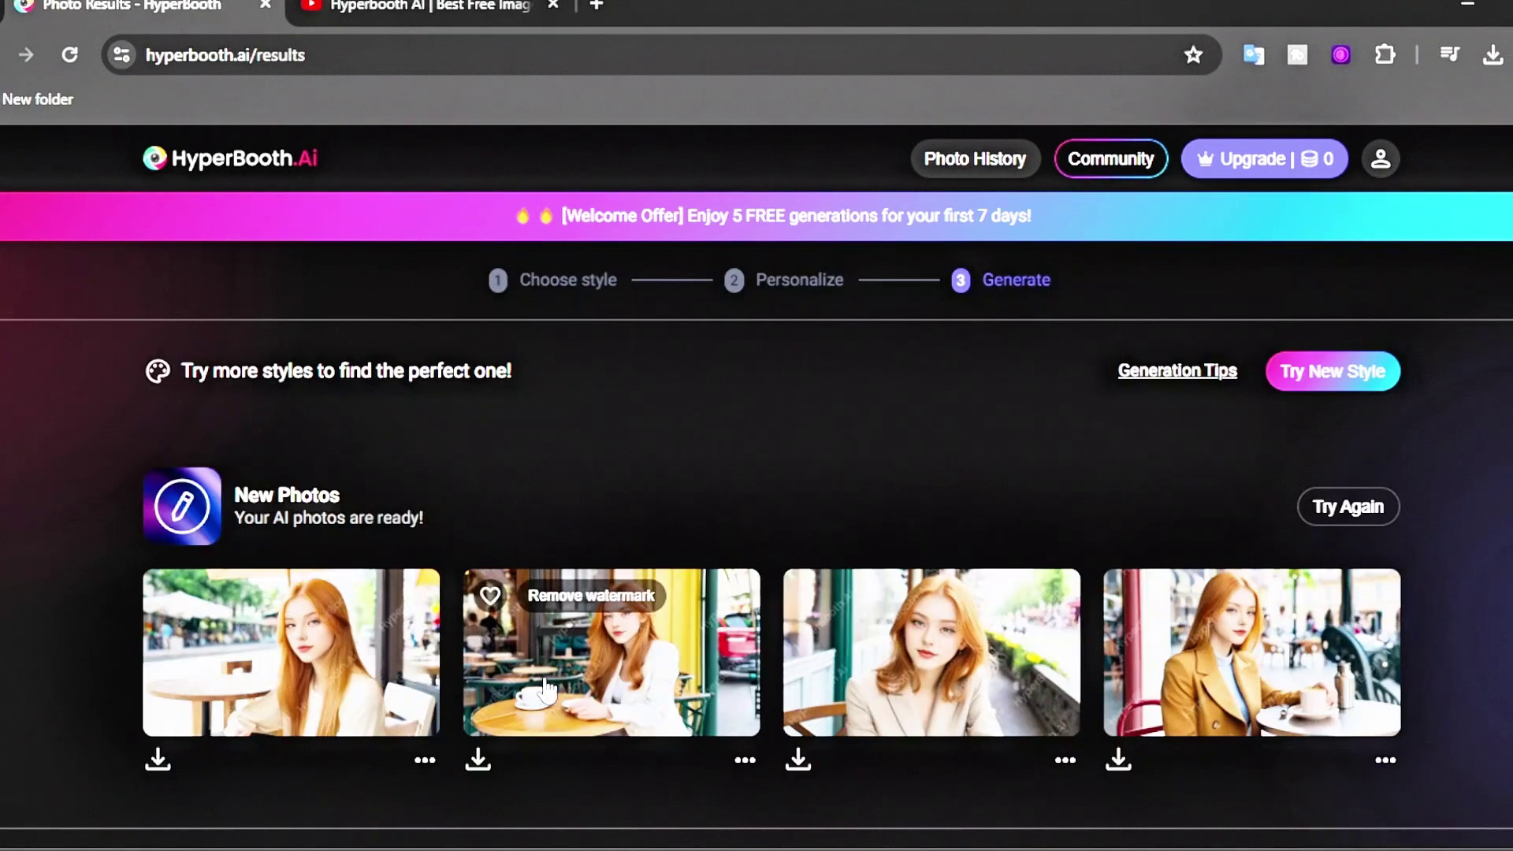
Enlarge and close the second cafe photo, then scroll through the cafe results
click(543, 678)
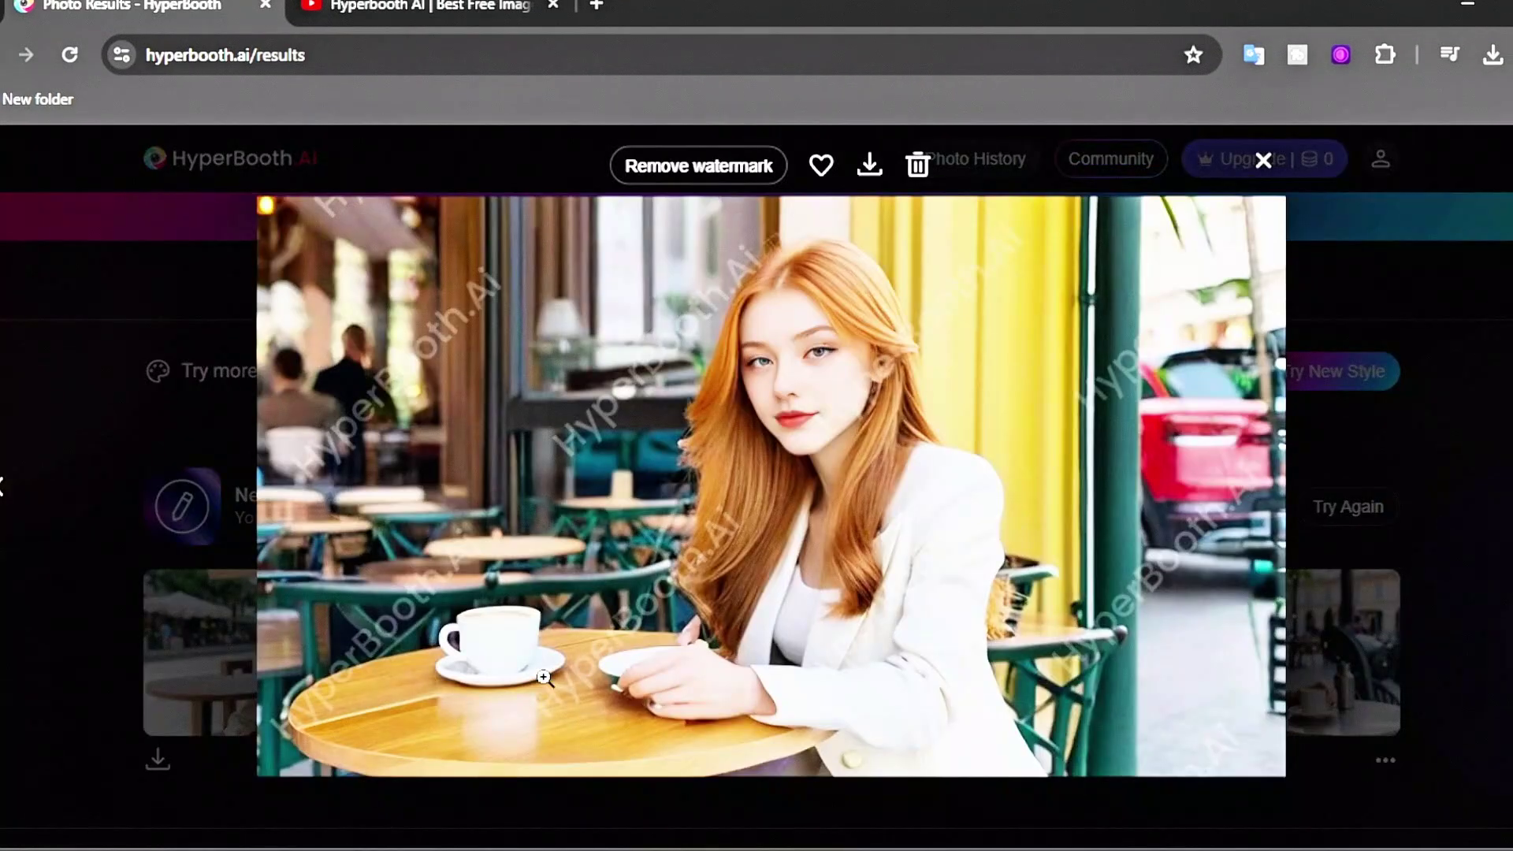
click(1263, 160)
scroll(1132, 599, down, 4)
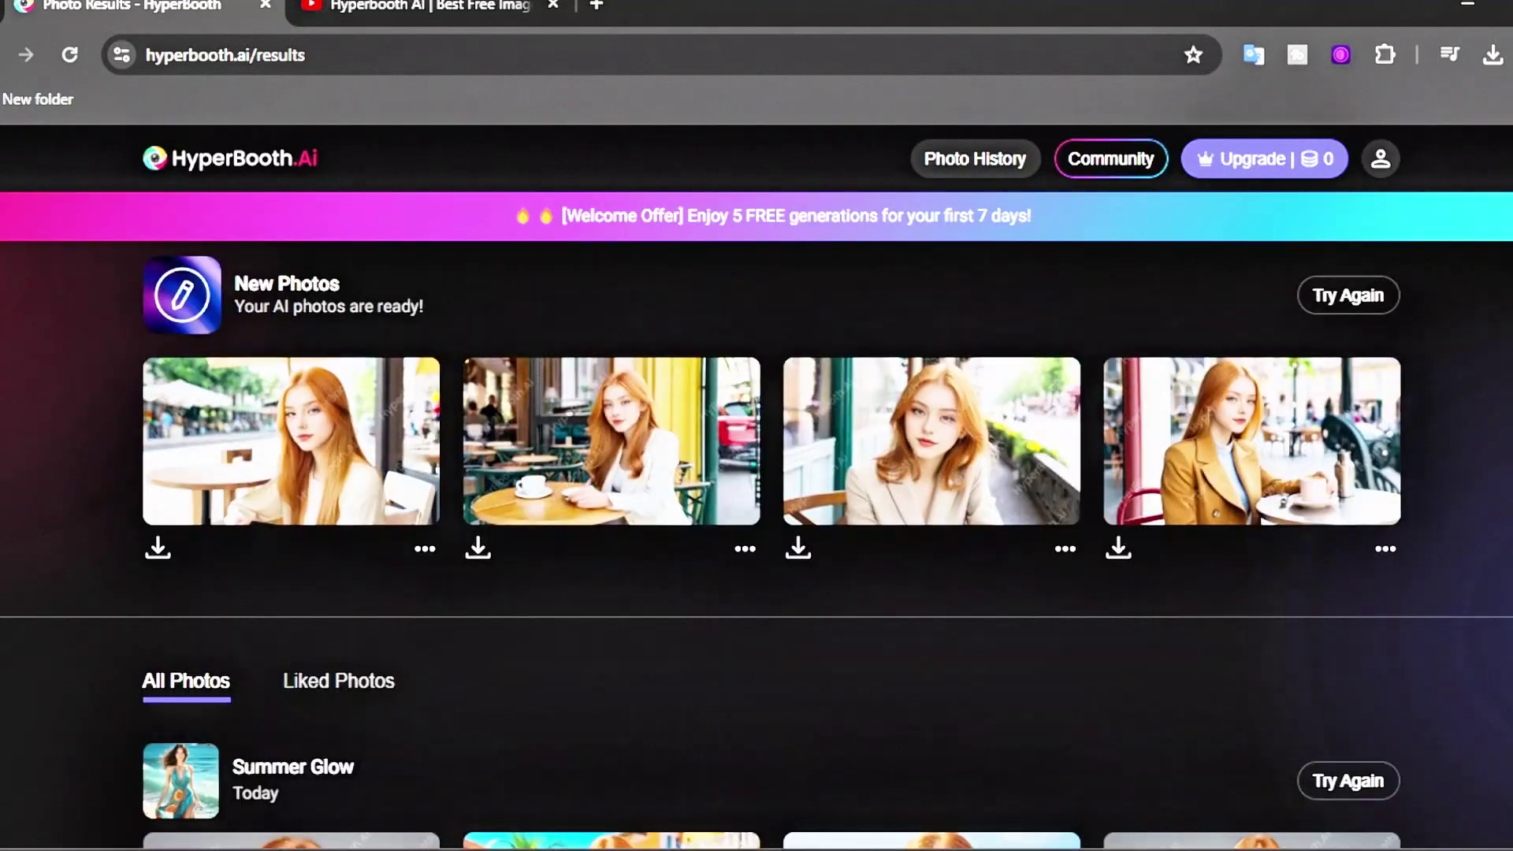
scroll(756, 544, down, 4)
scroll(757, 543, up, 2)
scroll(756, 544, down, 10)
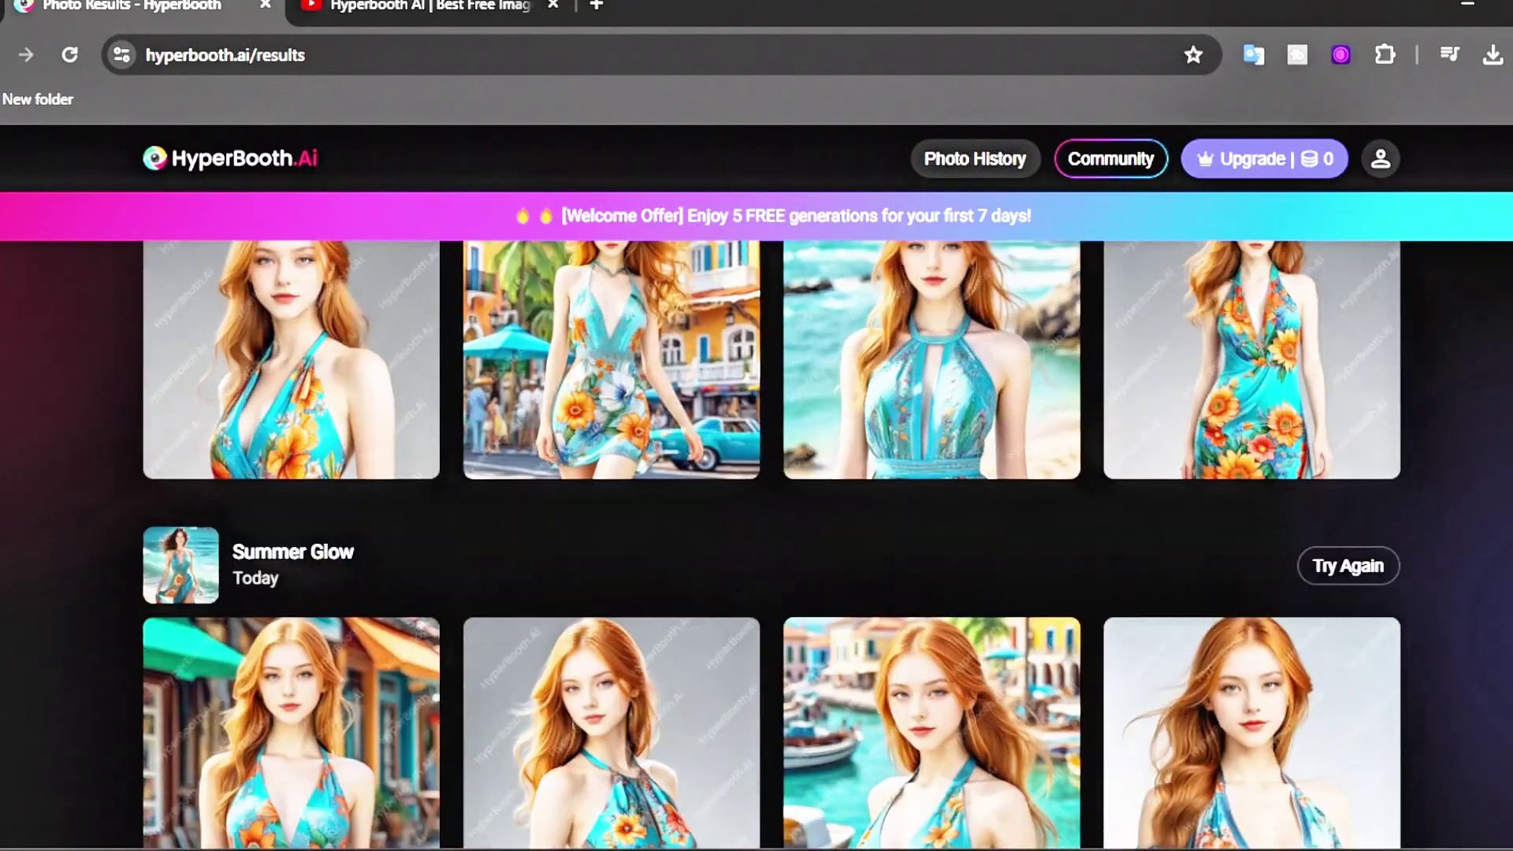
scroll(757, 544, down, 3)
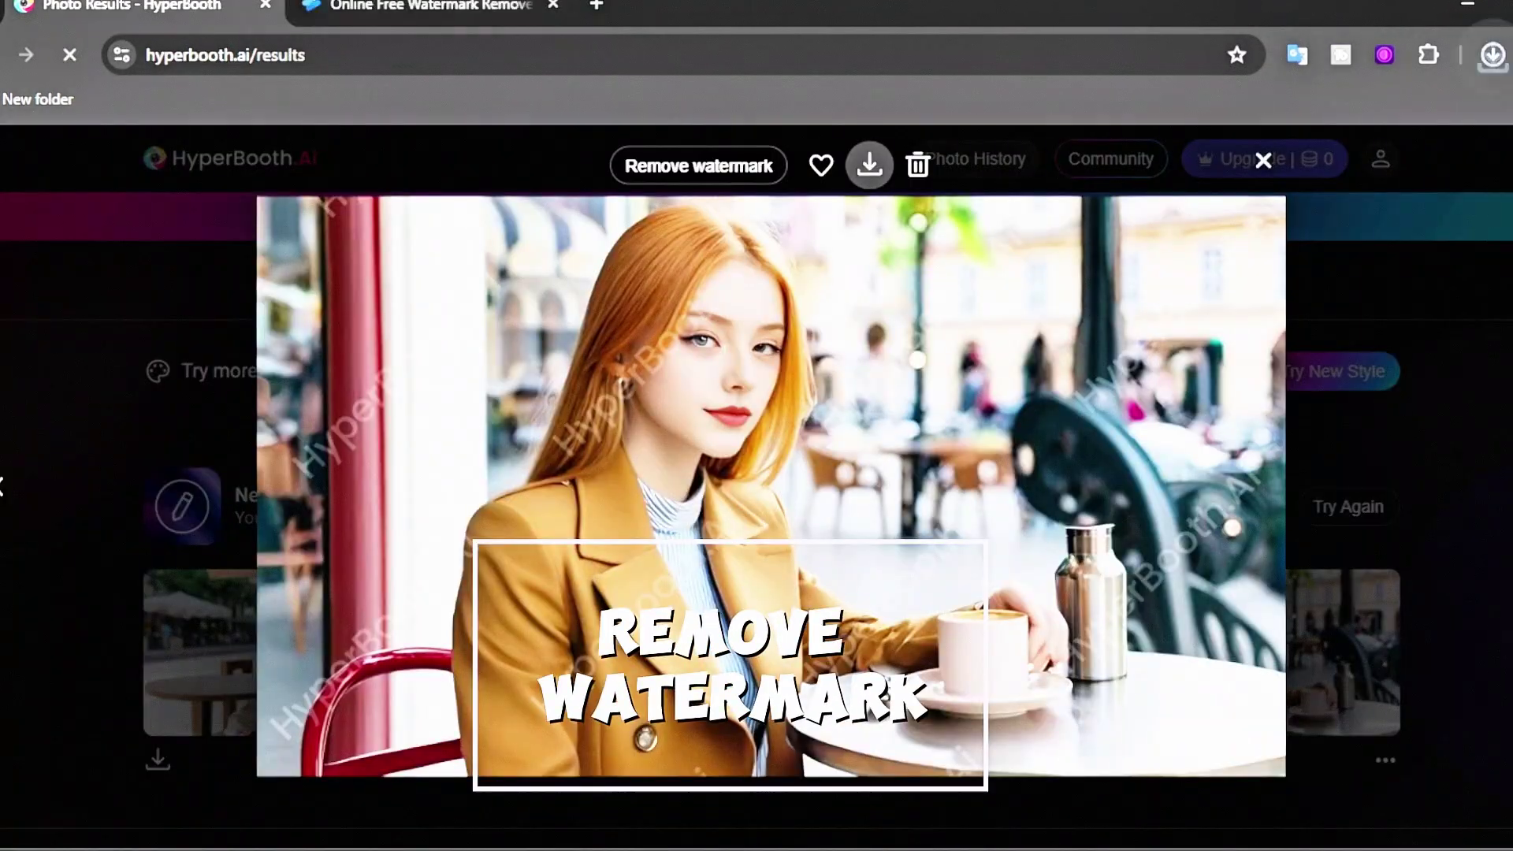
Download the mustard-coat cafe photo and upload it to Dr.Watermark's Full Screen Watermark Removal
click(870, 164)
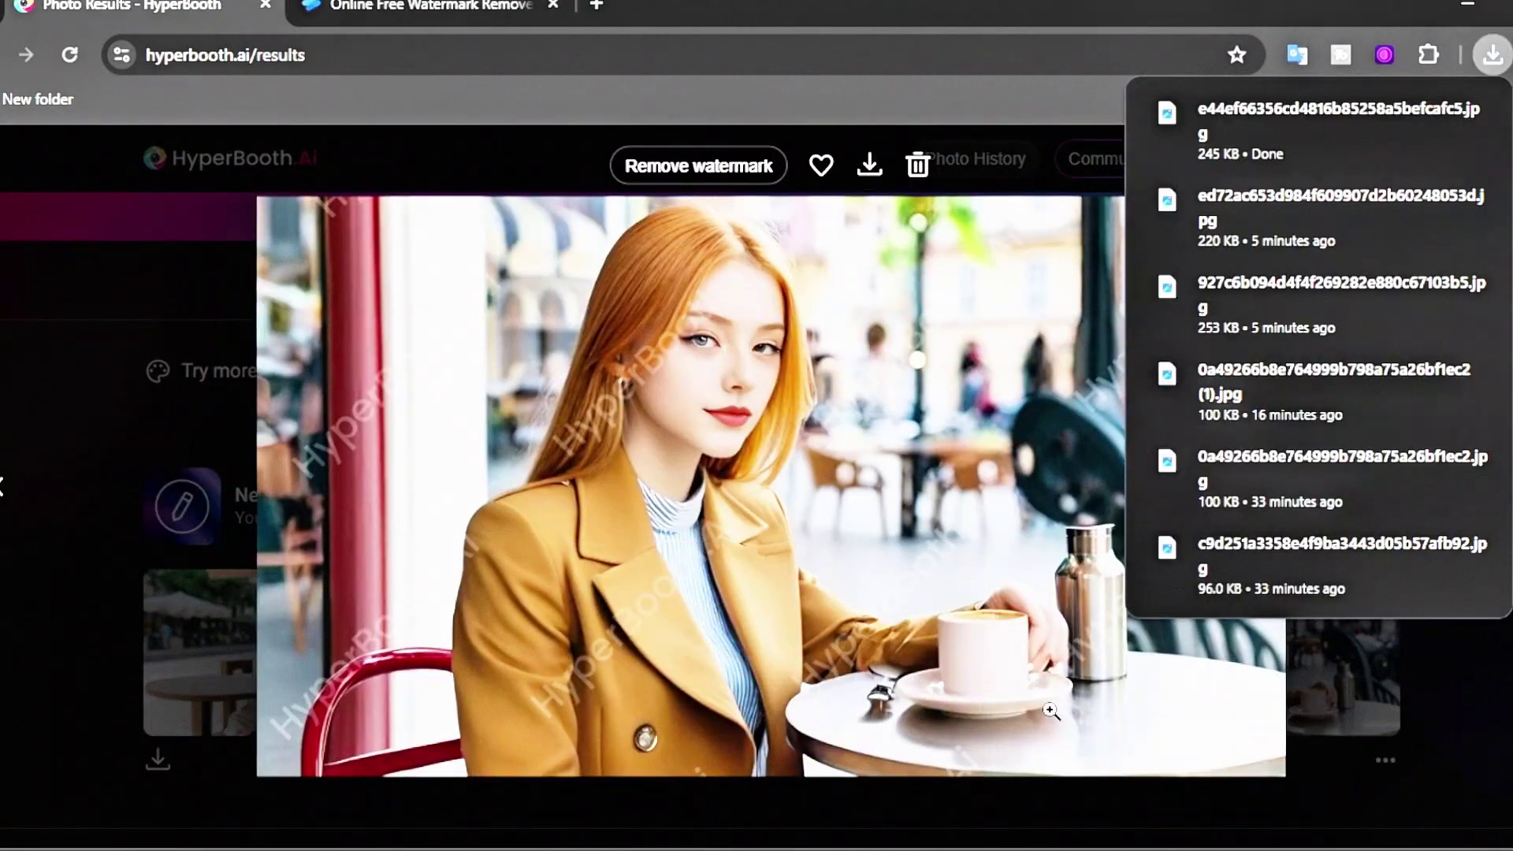
click(1005, 690)
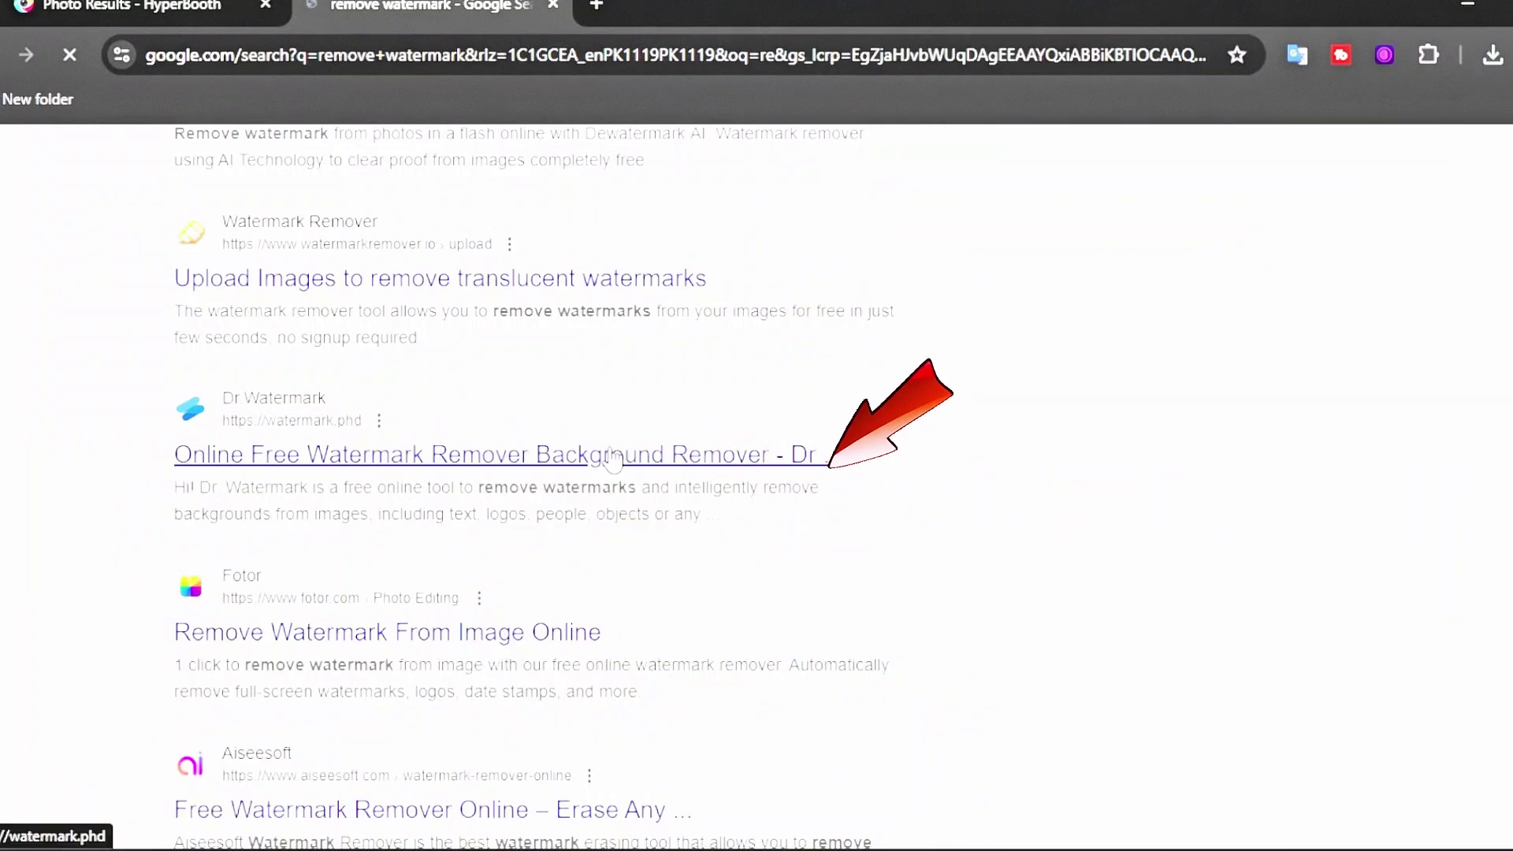
click(623, 455)
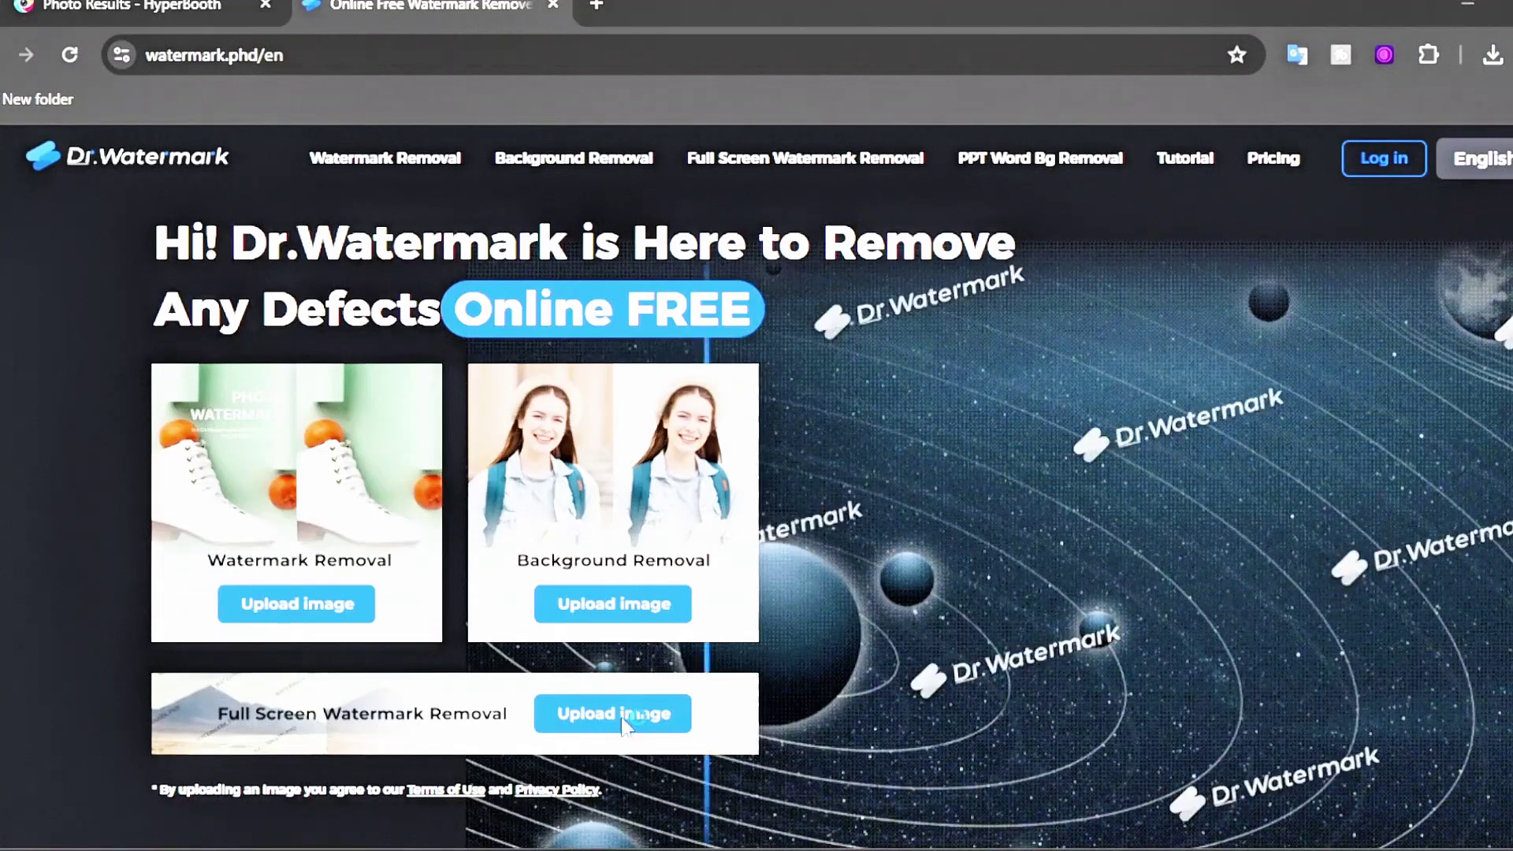
click(641, 714)
double_click(239, 240)
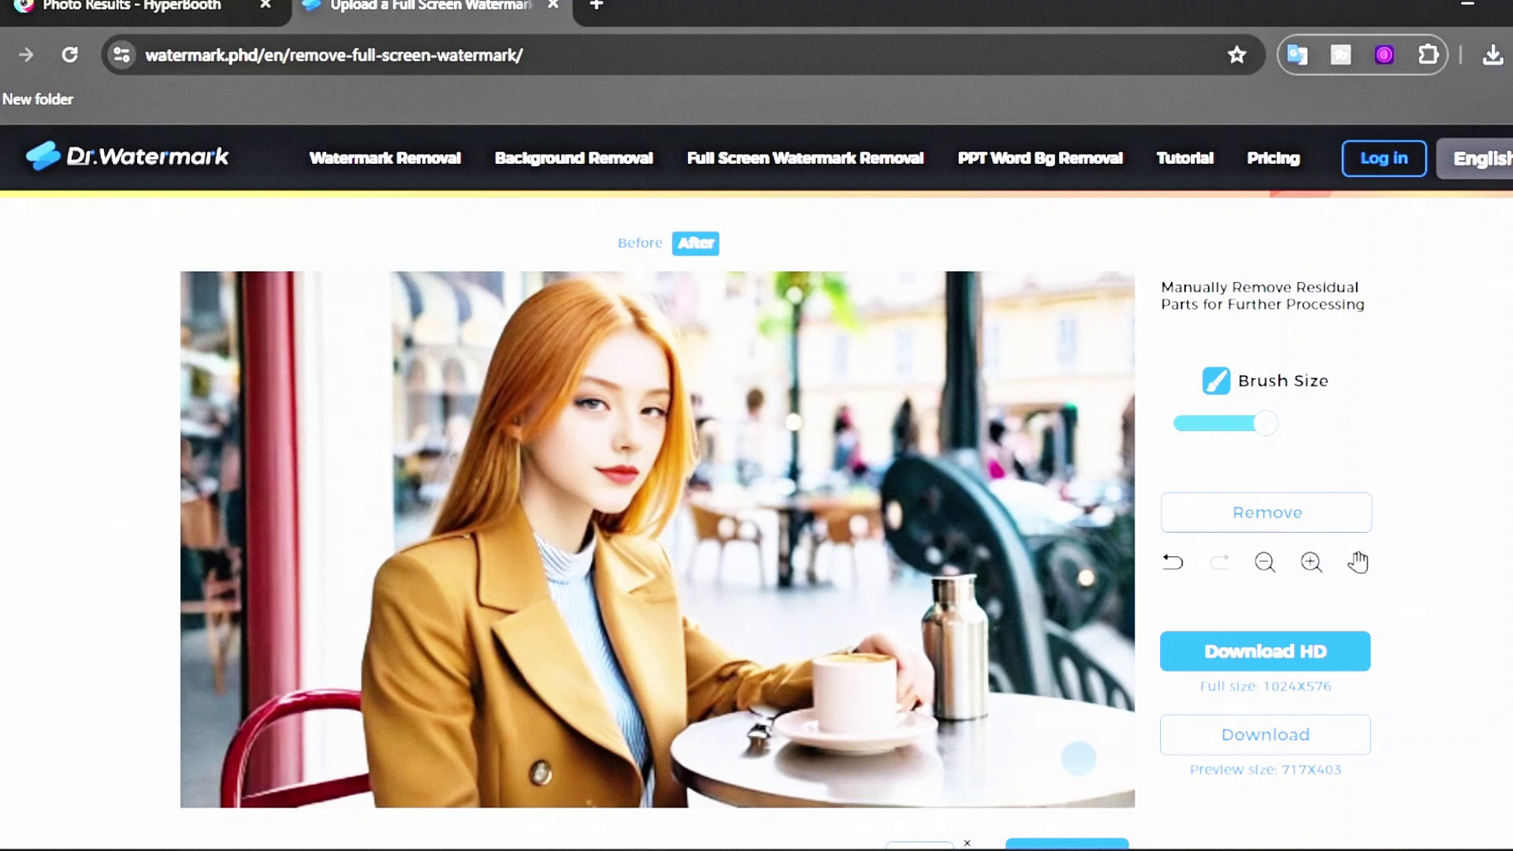
Compare the watermarked original with the cleaned photo, ending on the After view
click(639, 243)
click(689, 246)
click(653, 245)
click(685, 246)
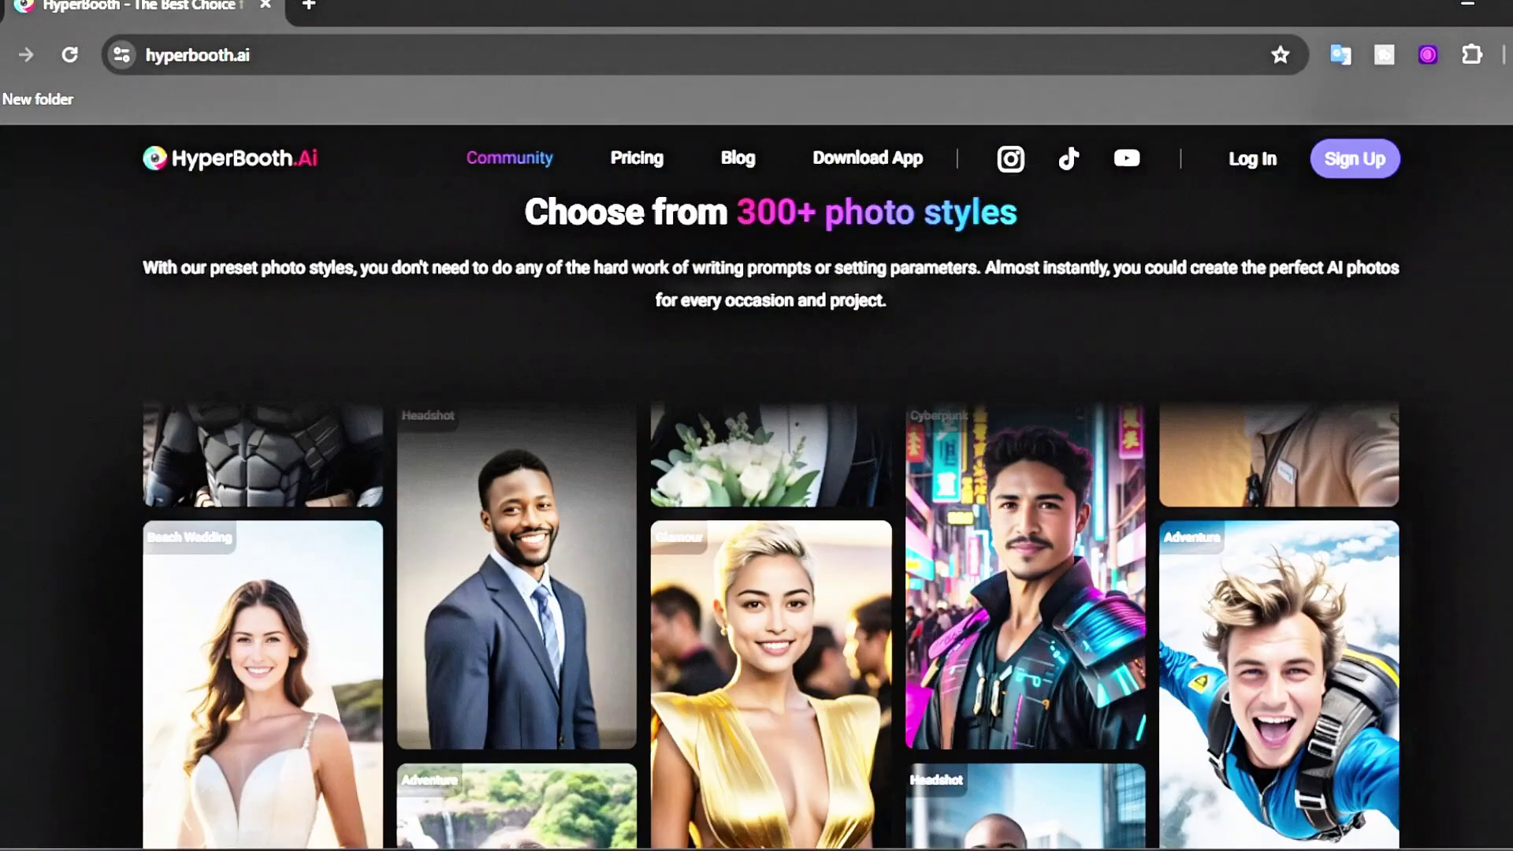
Scroll down through the HyperBooth homepage style gallery
scroll(771, 520, down, 5)
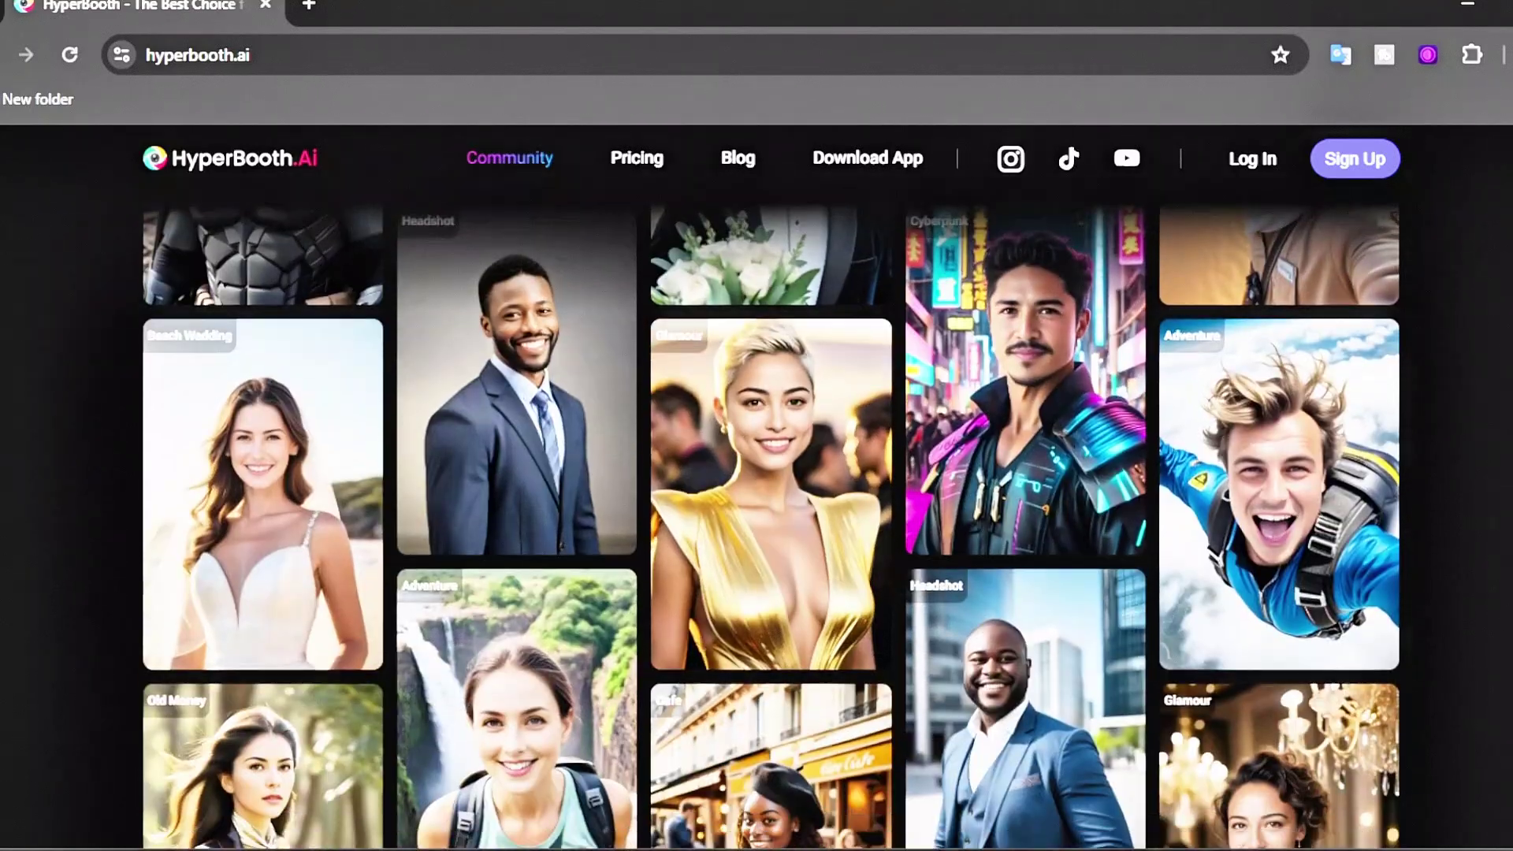
scroll(771, 520, down, 4)
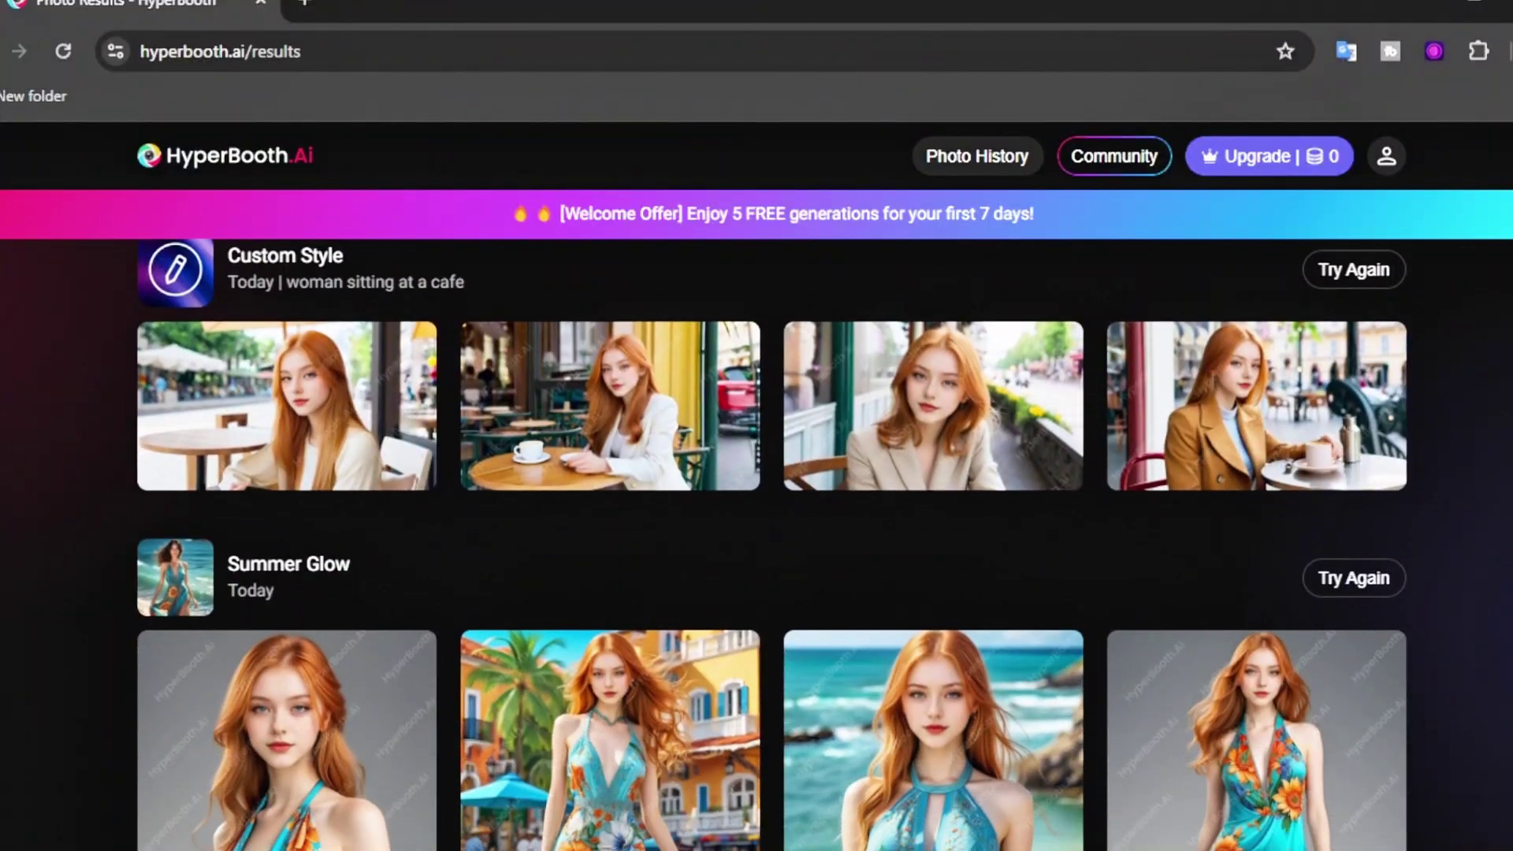
scroll(757, 472, down, 2)
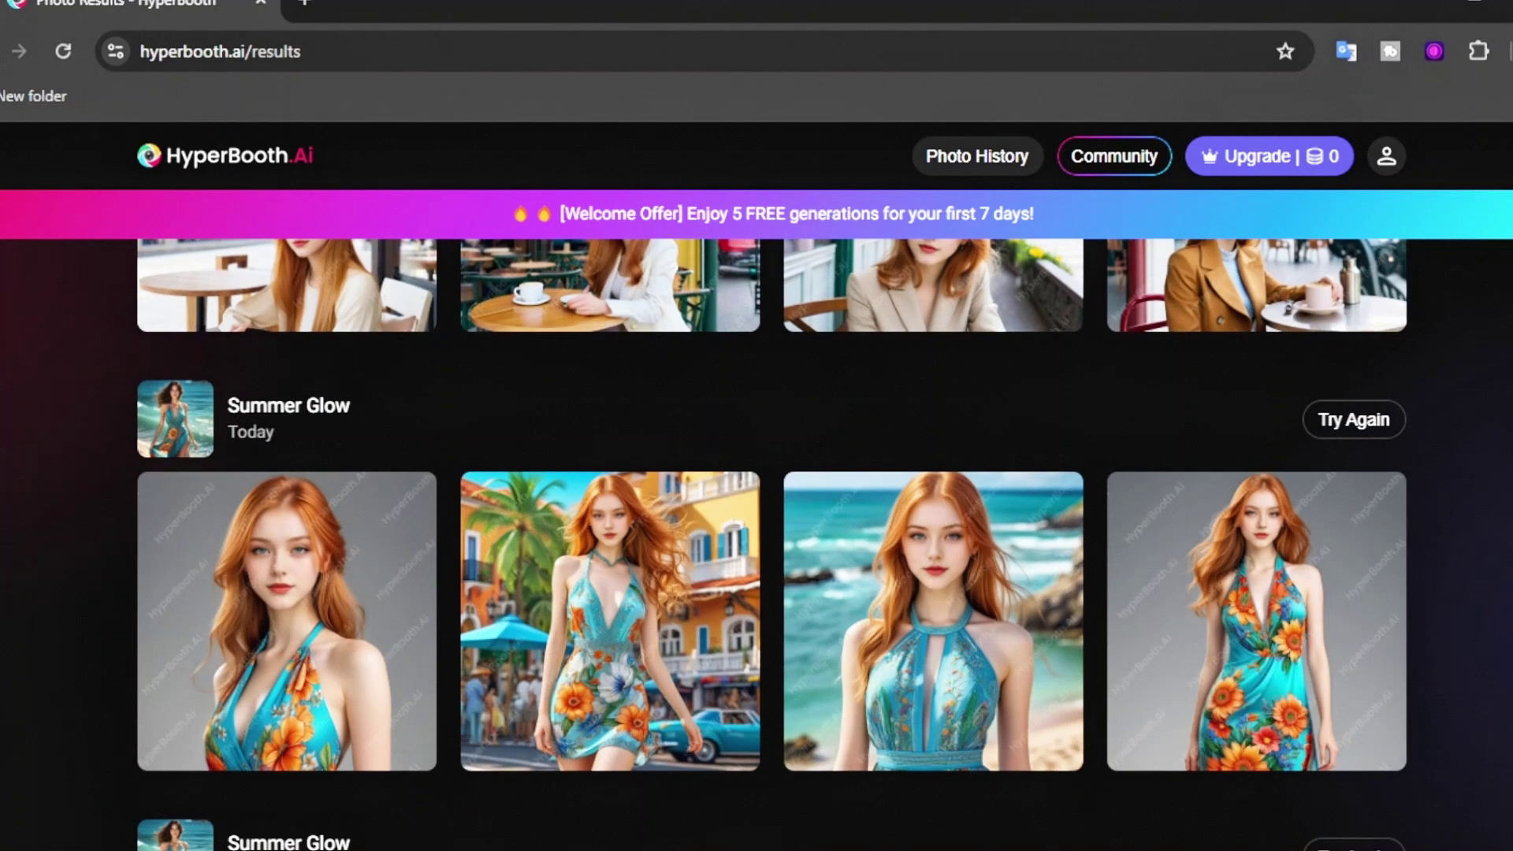
scroll(756, 504, down, 5)
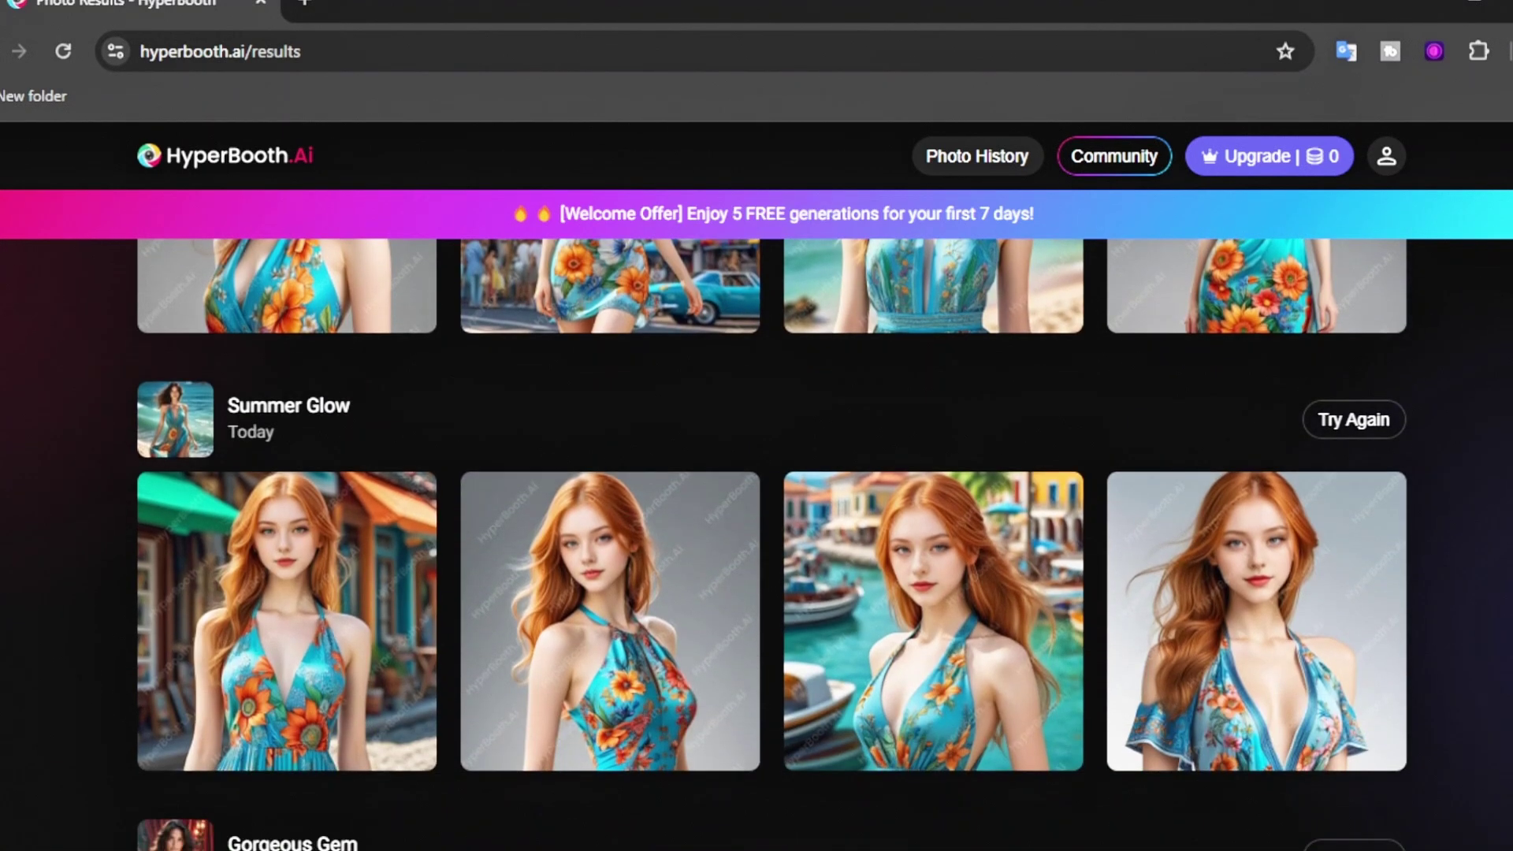
scroll(756, 504, down, 5)
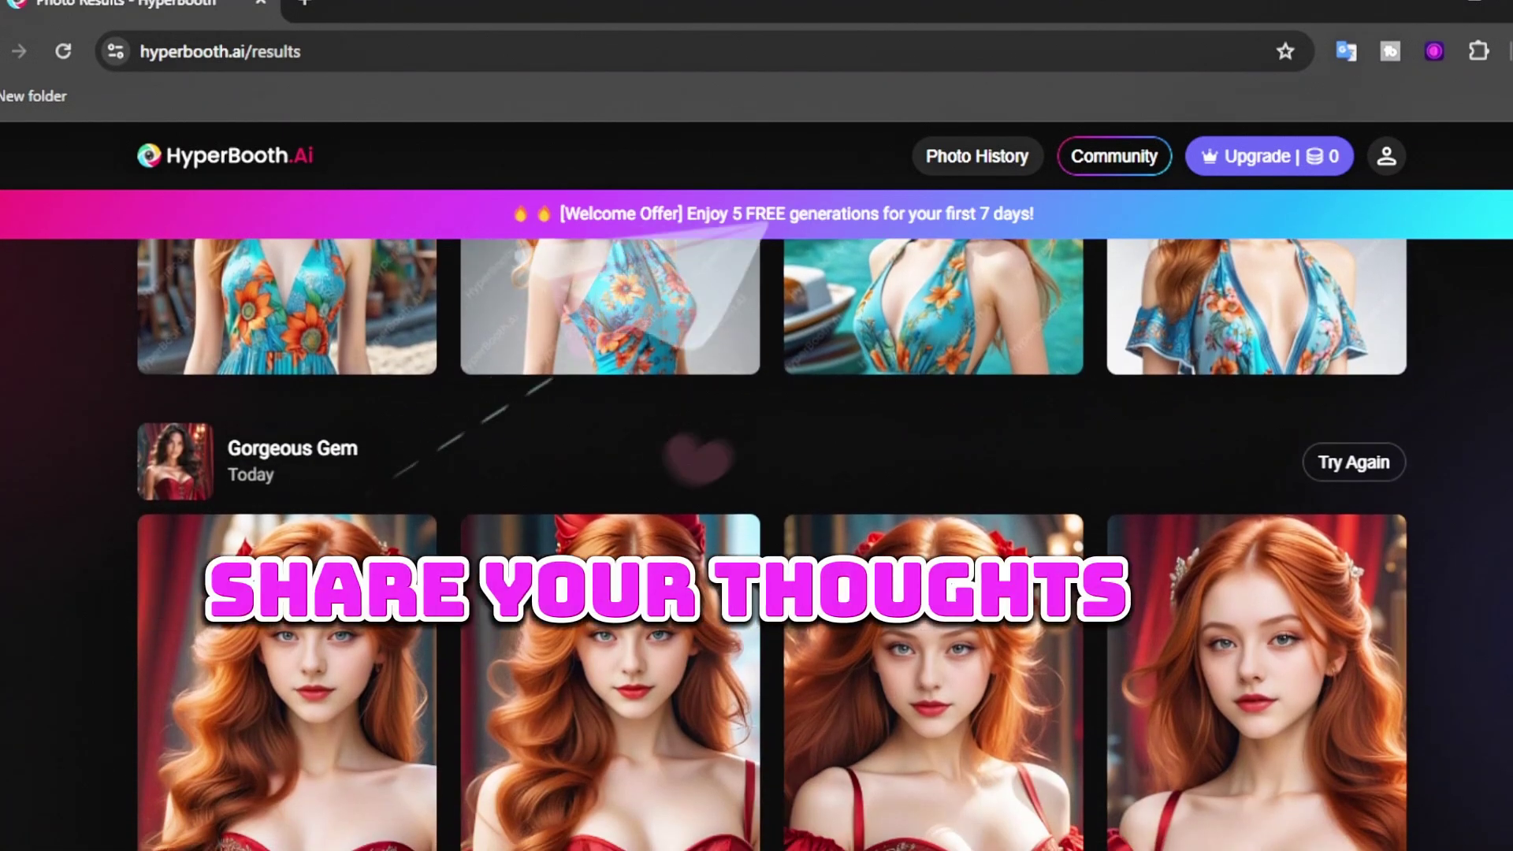
scroll(756, 504, down, 2)
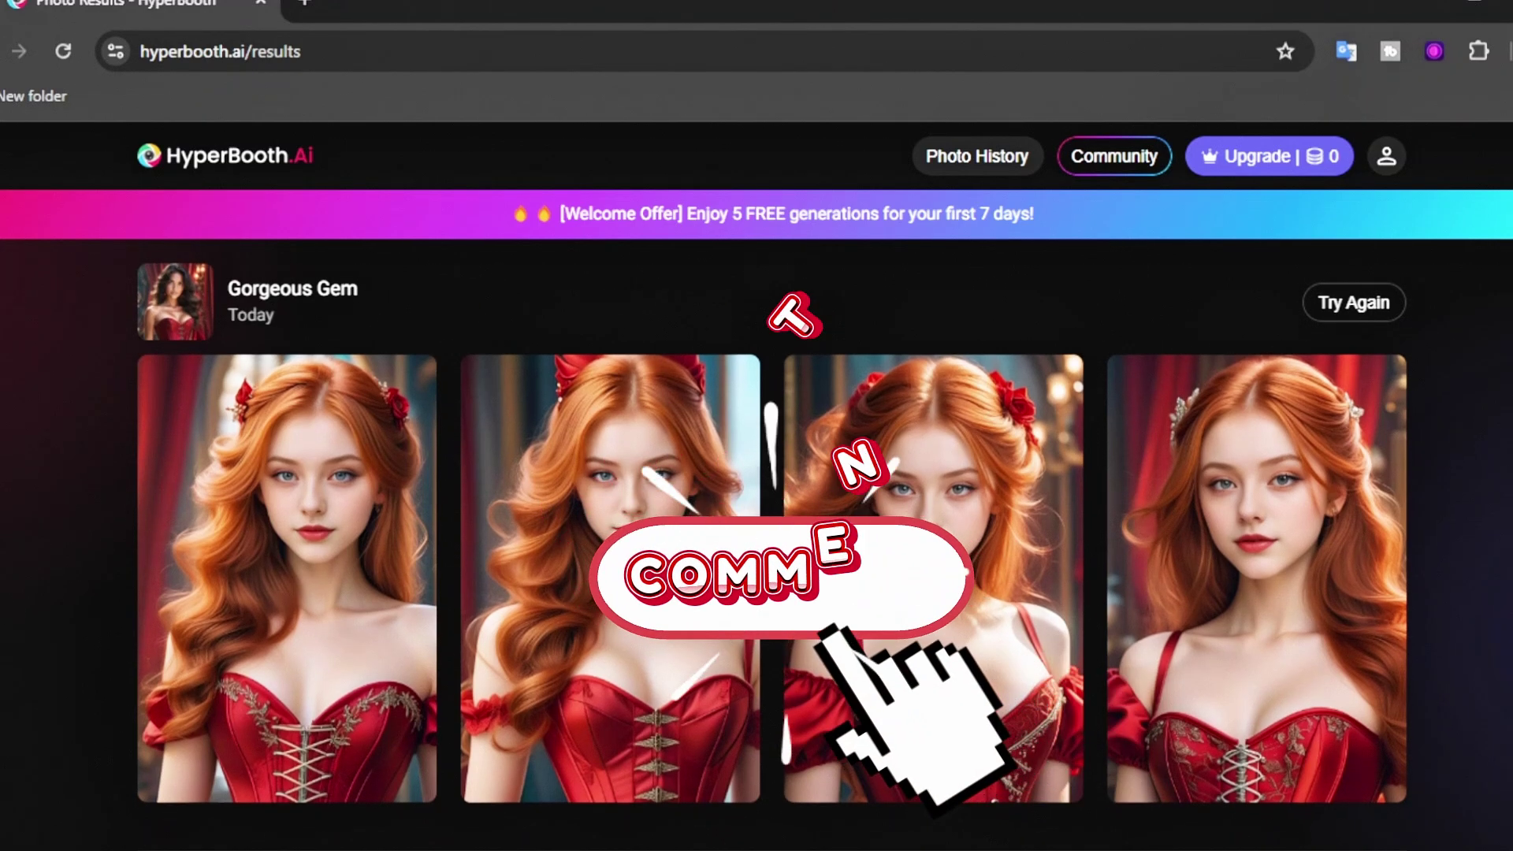
scroll(757, 504, up, 1)
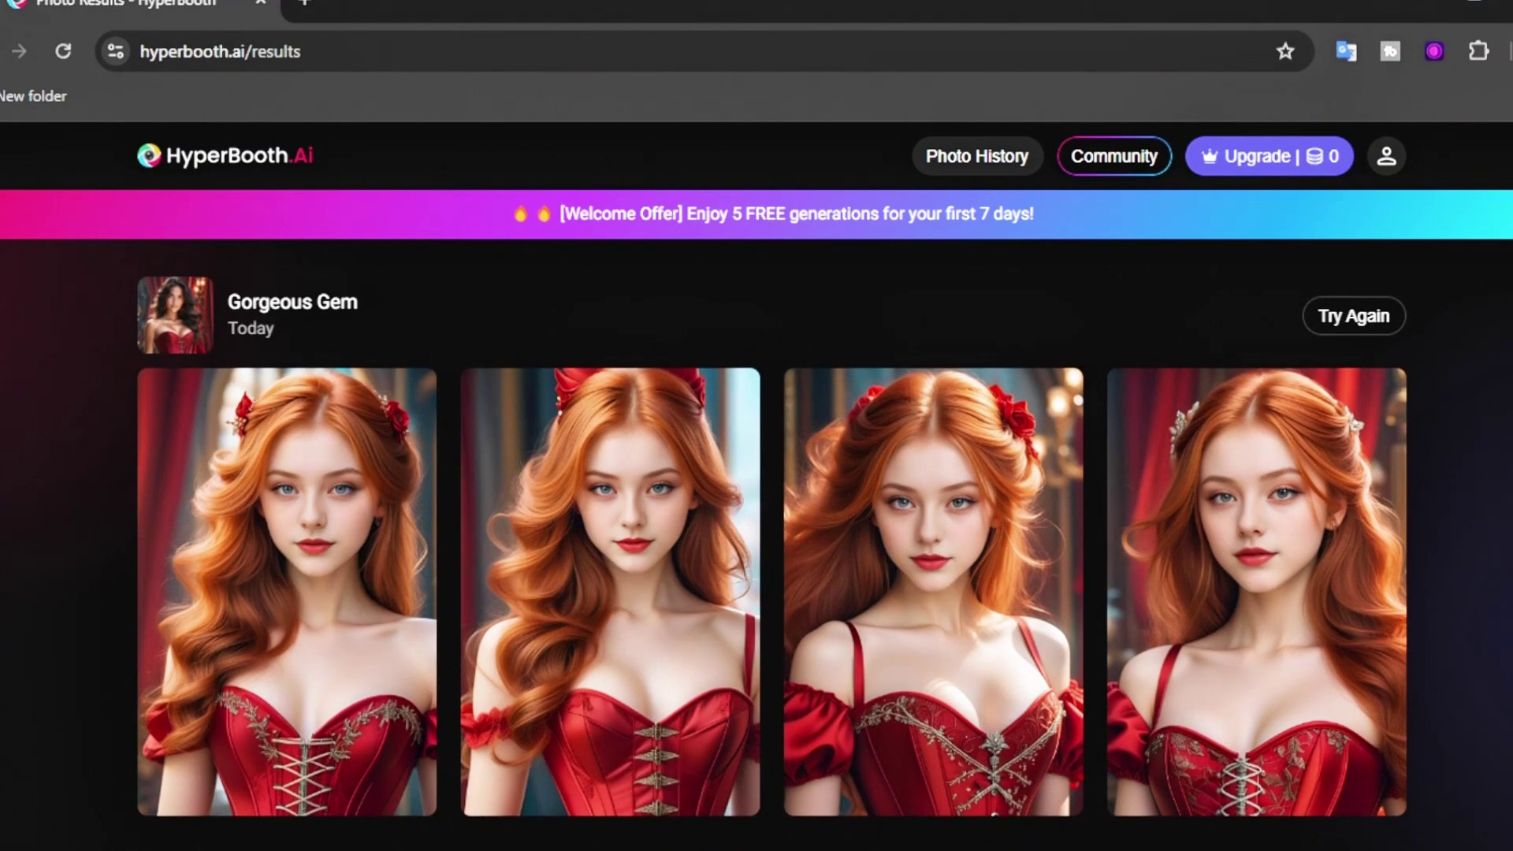